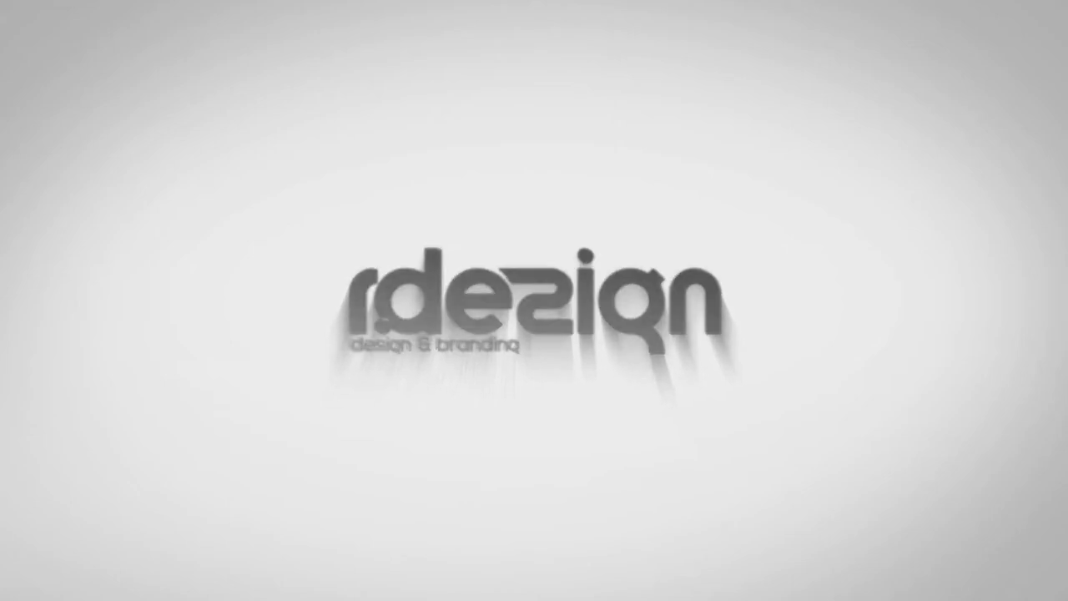
# Search Google Images for apple juice
pyautogui.write('e juice')
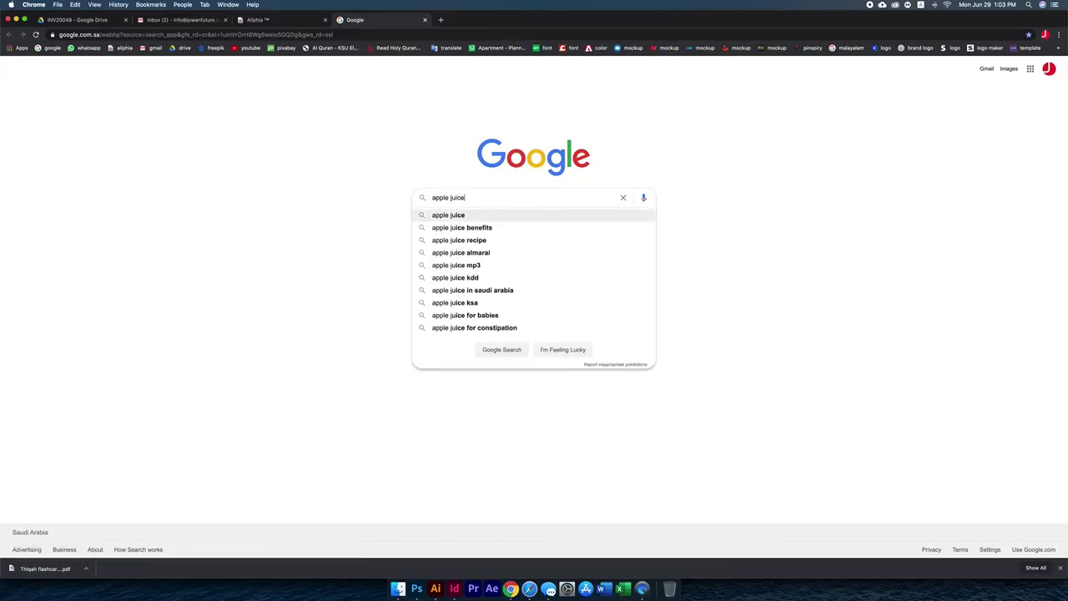
pyautogui.press('Return')
pyautogui.click(111, 93)
# Save the Organic Apple Juice photo as Apple-Juice-3.jpg and switch to Illustrator
pyautogui.click(438, 280)
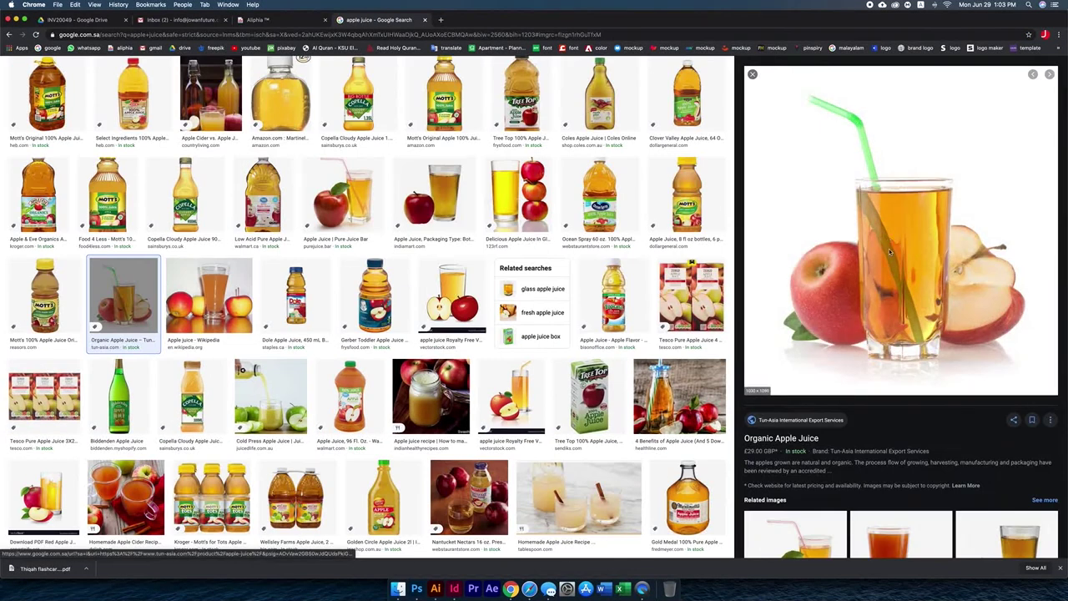
pyautogui.rightClick(753, 266)
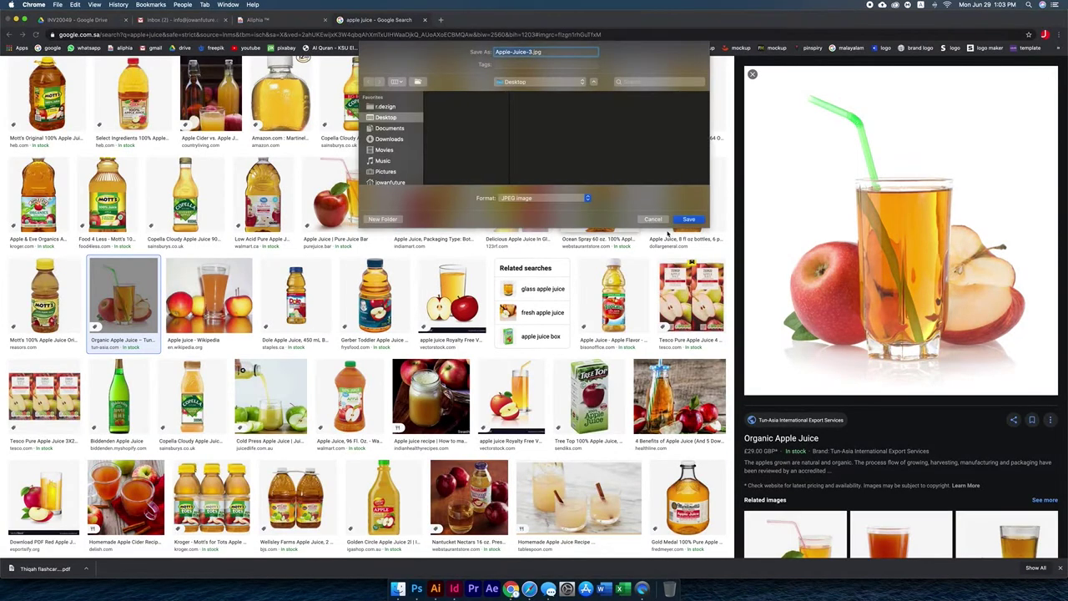
pyautogui.press('Return')
pyautogui.click(435, 588)
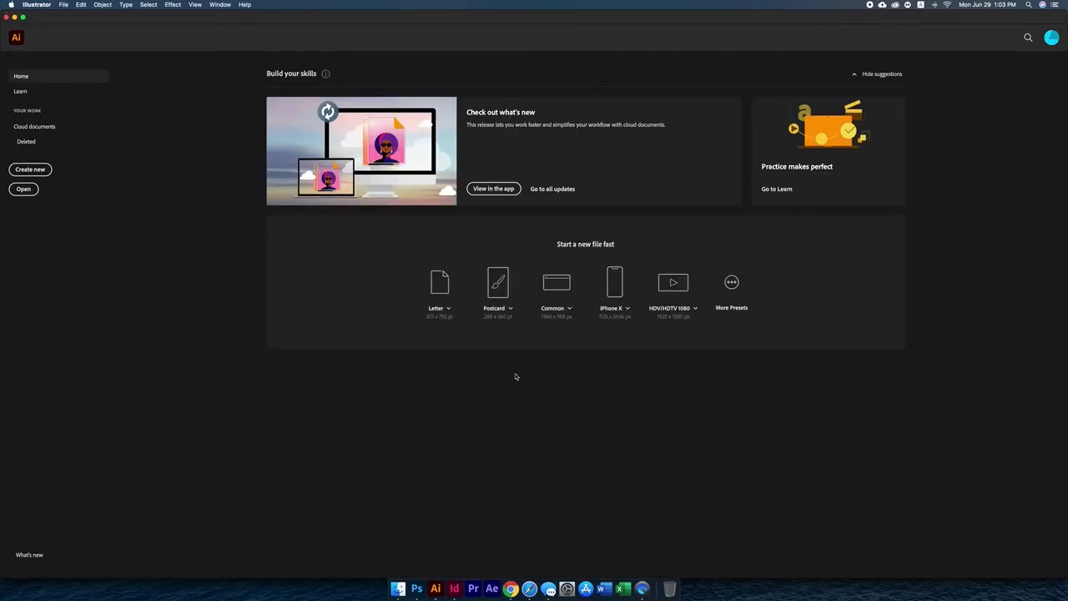
# Create a new Letter document with a 200 mm square artboard
pyautogui.click(442, 288)
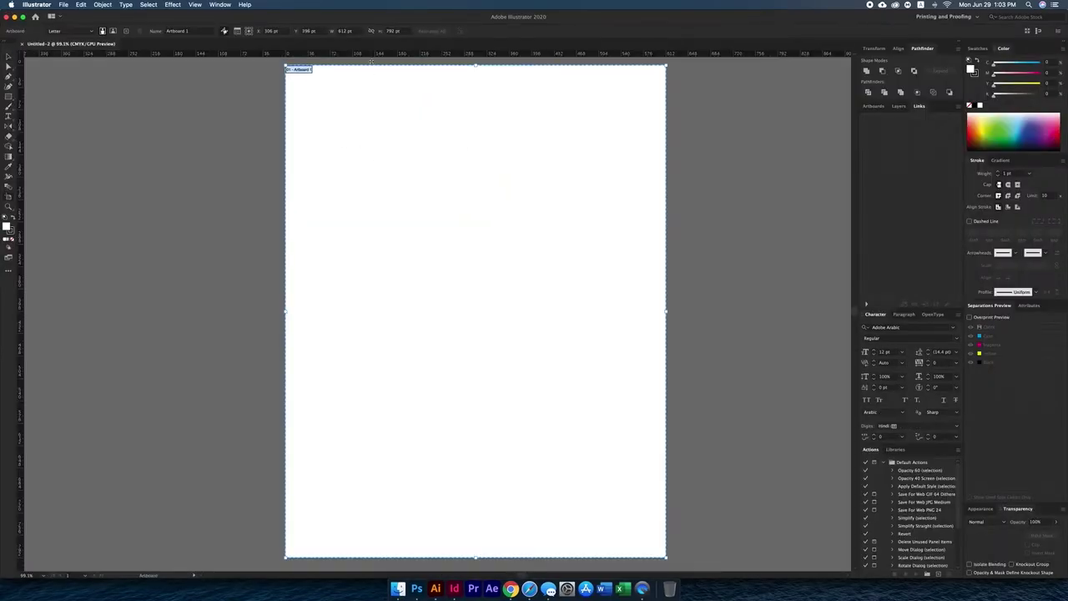
pyautogui.press('Return')
pyautogui.press('Escape')
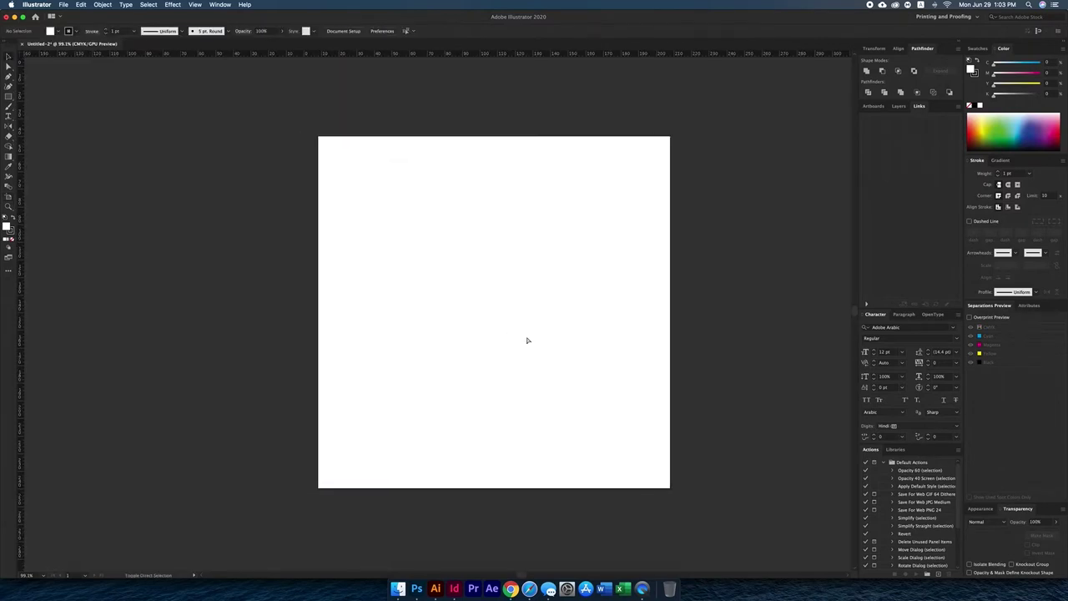
# Place Apple-Juice-3.jpg on the artboard at a larger size
pyautogui.press('super+shift+p')
pyautogui.click(417, 151)
pyautogui.click(381, 210)
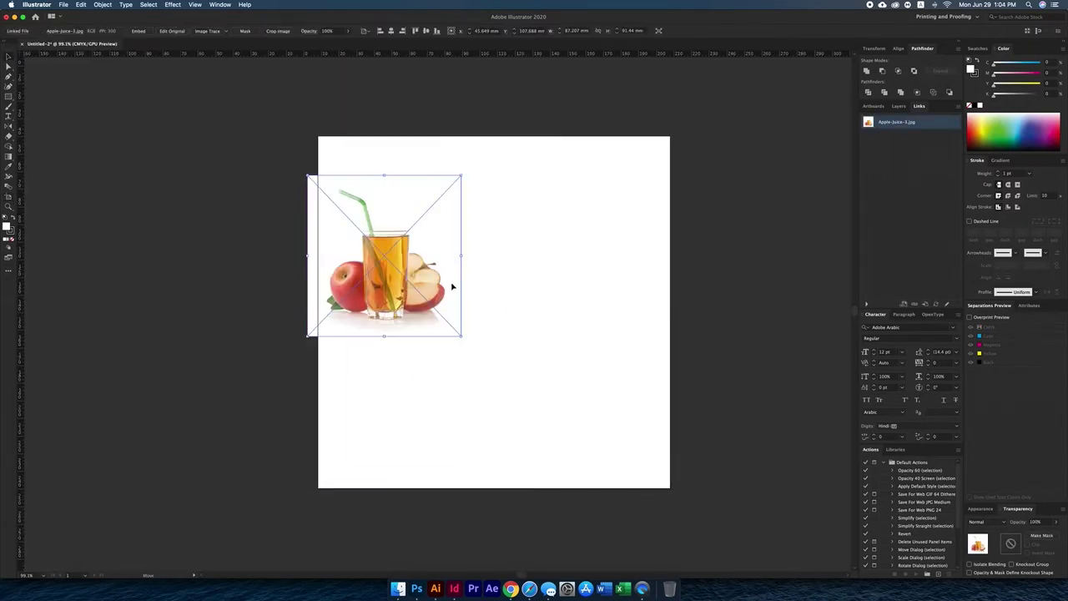
pyautogui.moveTo(460, 174); pyautogui.dragTo(615, 207)
pyautogui.click(634, 375)
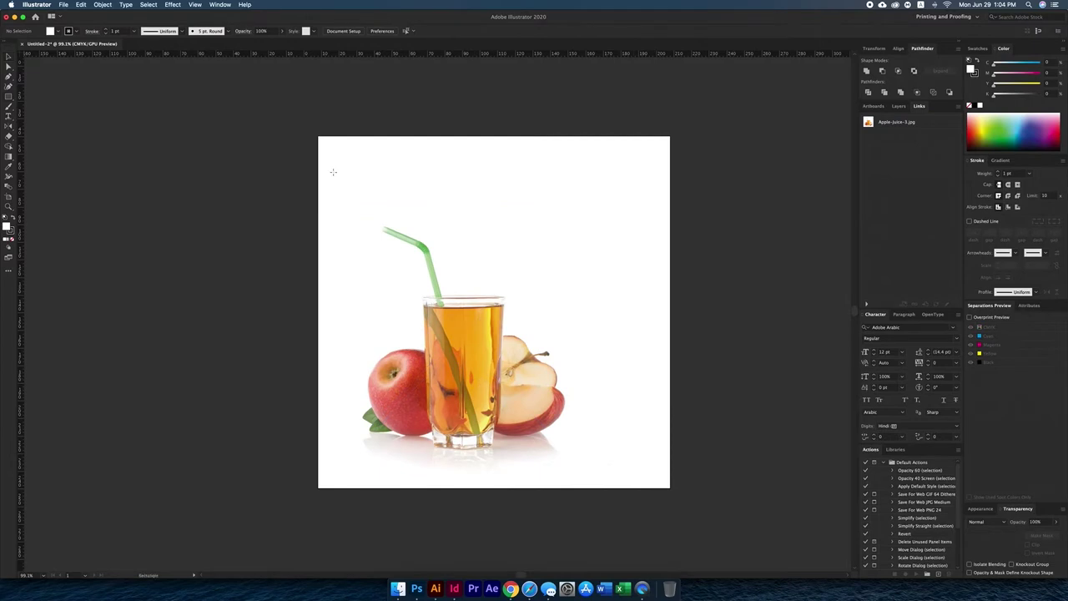
# Draw a red rectangle covering the artboard, sent behind the photo
pyautogui.moveTo(678, 494); pyautogui.dragTo(670, 488)
pyautogui.press('super+shift+bracketleft')
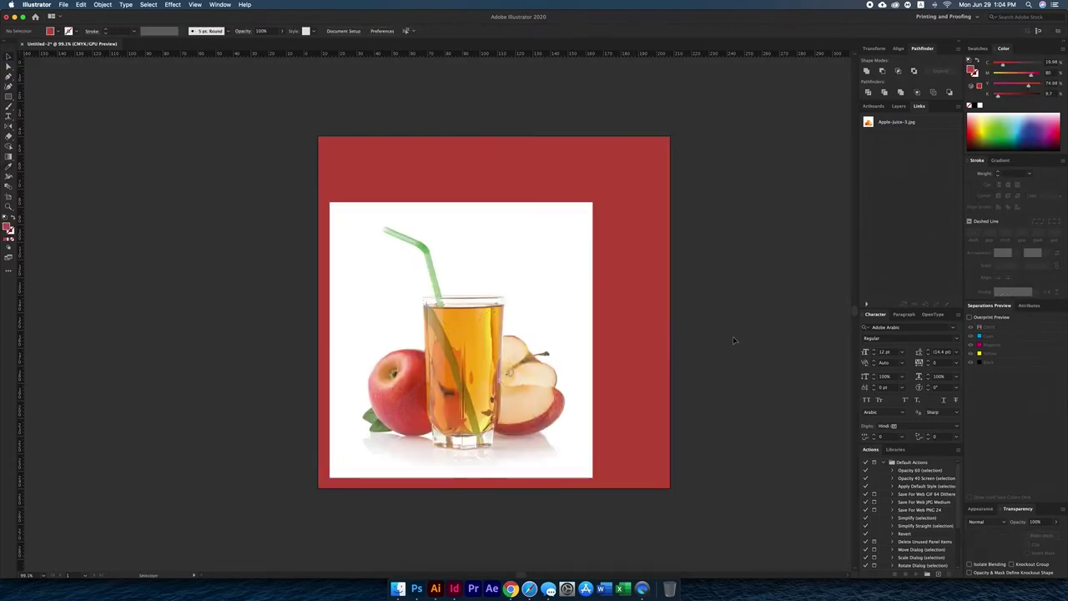
pyautogui.moveTo(705, 349); pyautogui.dragTo(721, 358)
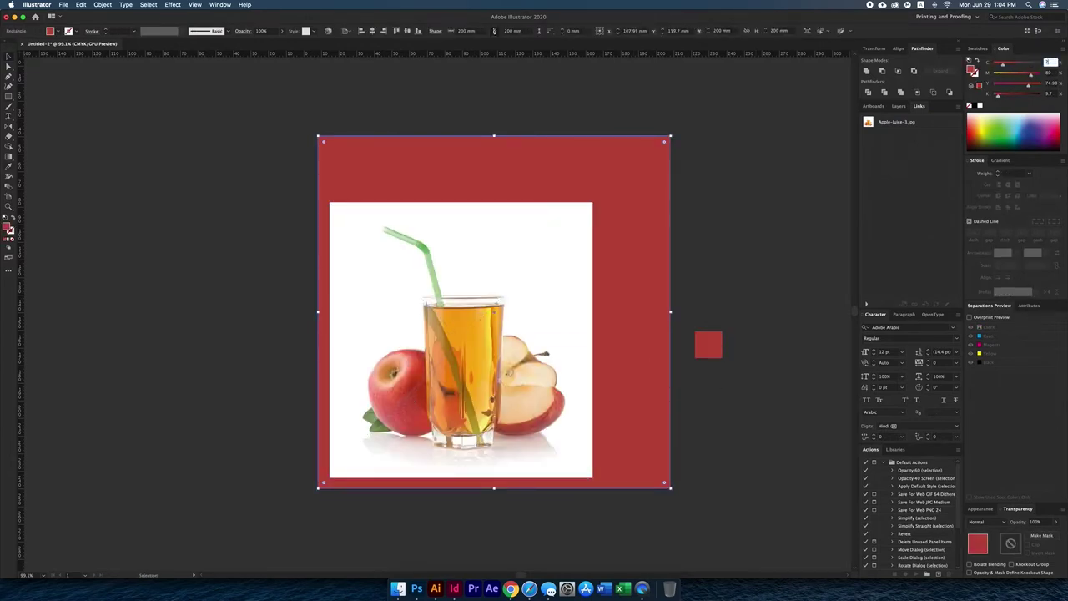
pyautogui.click(708, 344)
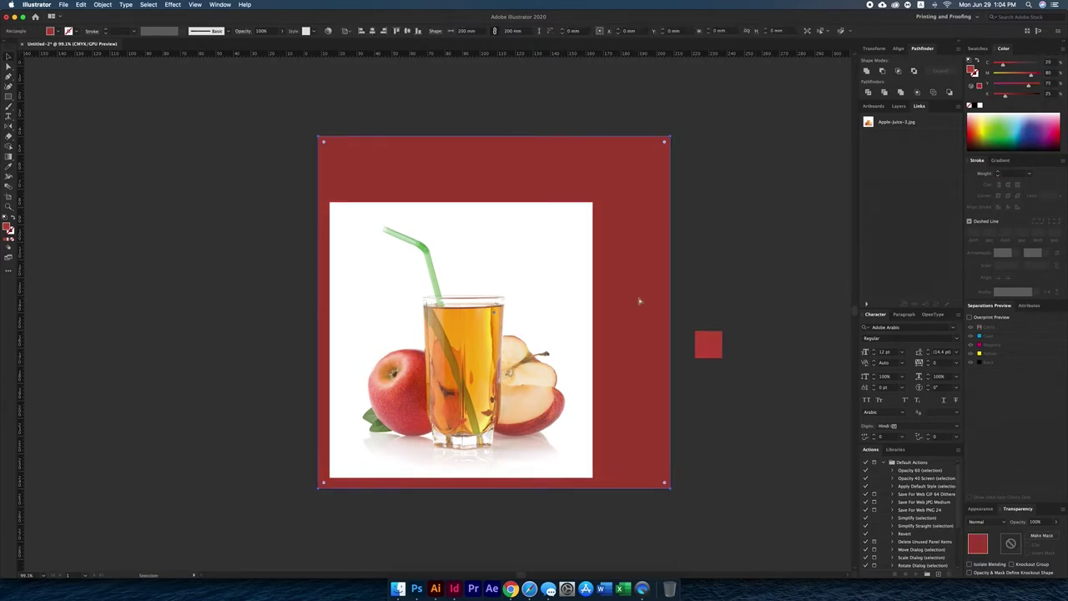
# Create an inset offset-path copy of the red rectangle and delete the juice photo
pyautogui.click(102, 5)
pyautogui.click(204, 218)
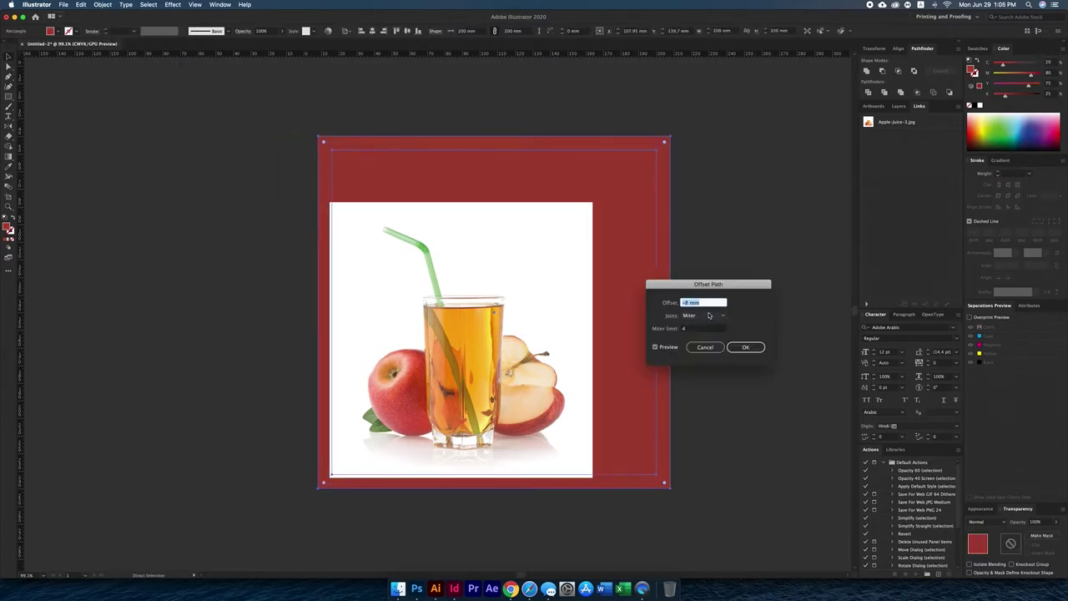
pyautogui.click(745, 346)
pyautogui.click(546, 301)
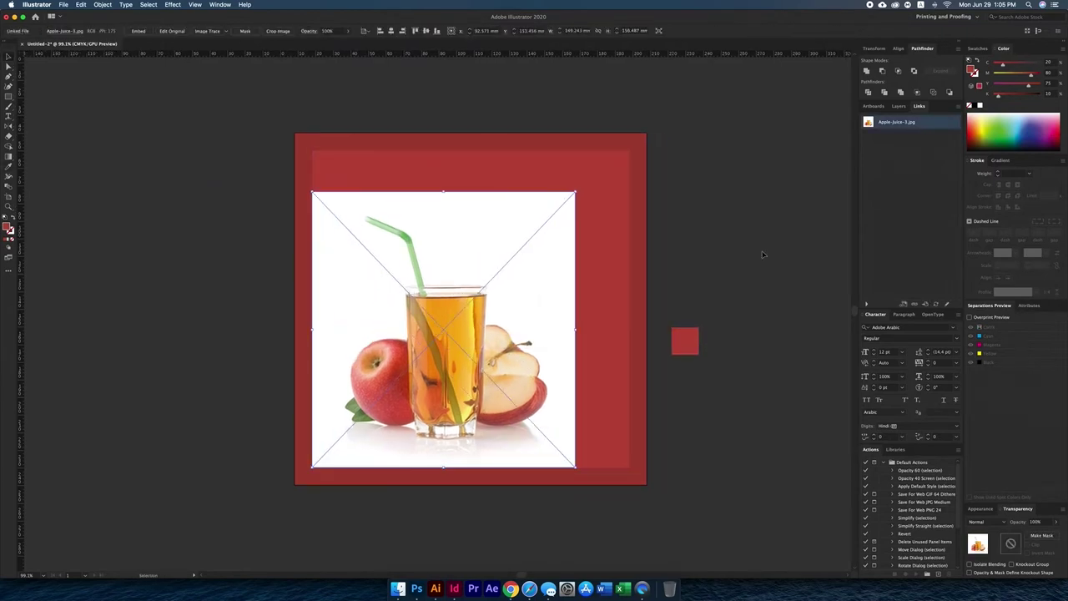
pyautogui.press('Delete')
pyautogui.click(696, 351)
# Apply a Drop Shadow effect to the inner inset rectangle
pyautogui.click(980, 508)
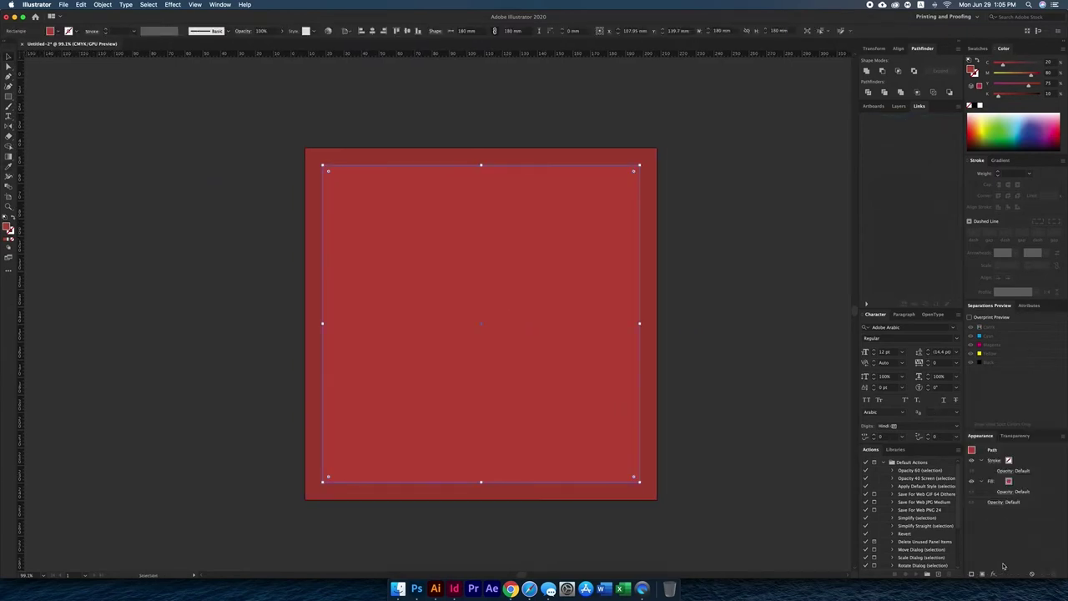
pyautogui.click(992, 574)
pyautogui.click(1001, 460)
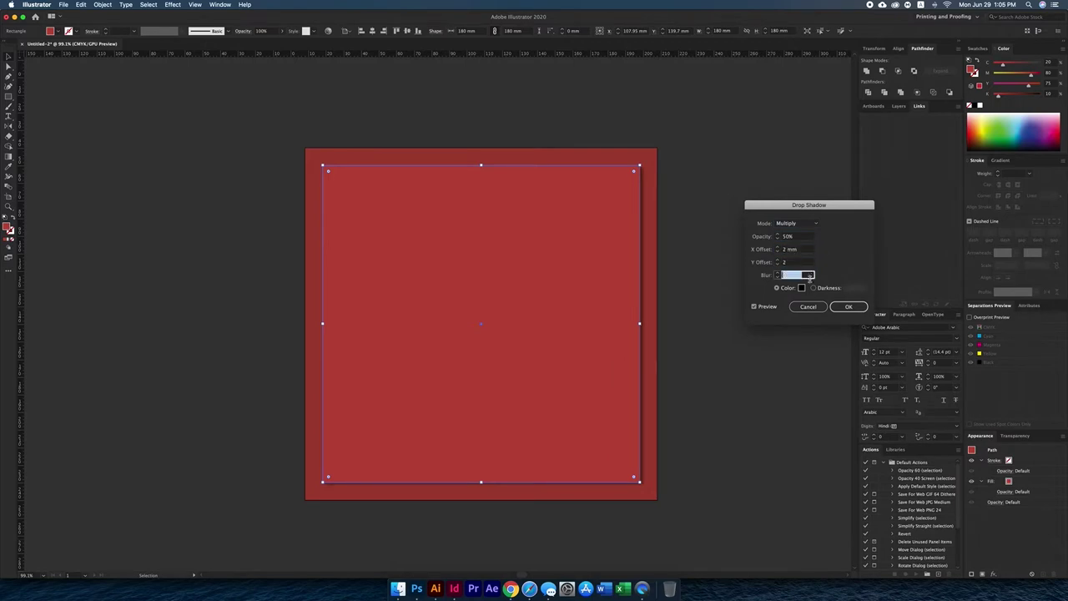
pyautogui.click(848, 306)
pyautogui.click(743, 303)
# Move the juice cup sketch to the left of the artboard
pyautogui.hscroll(-3, 472, 386)
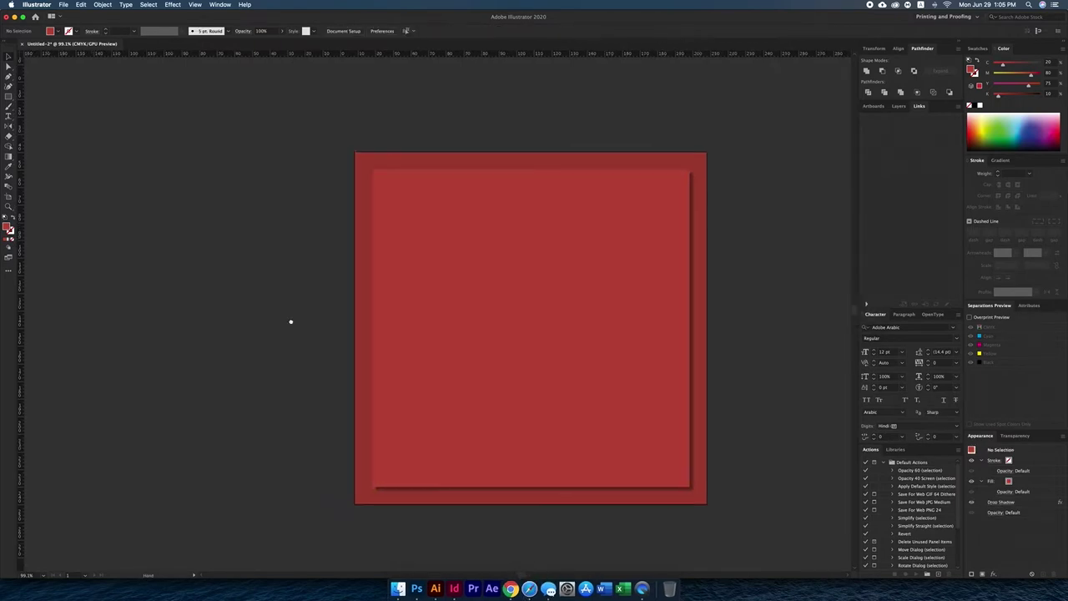
pyautogui.scroll(2, 290, 321)
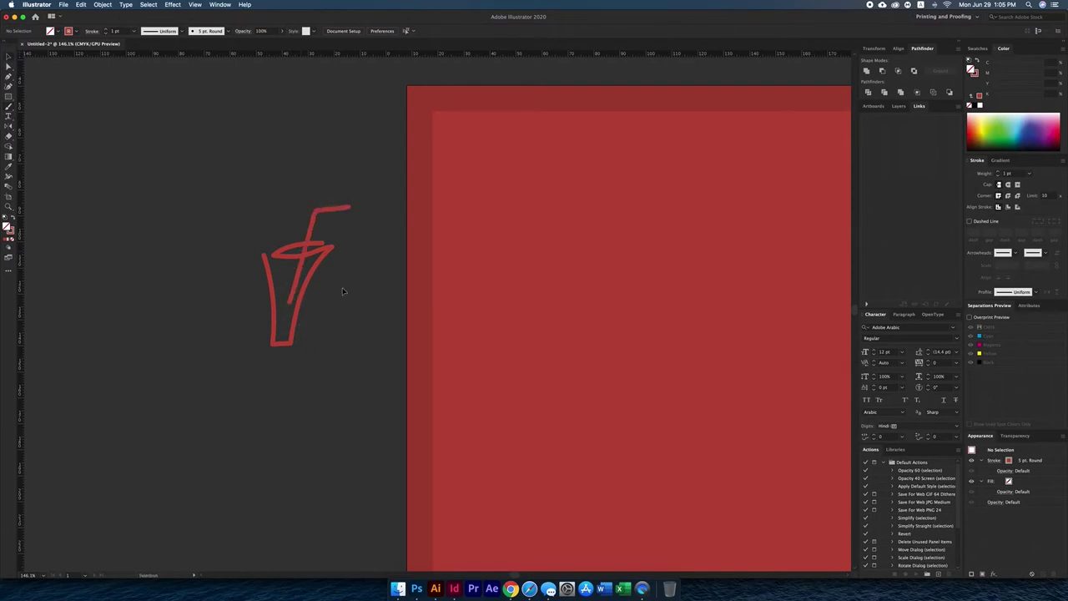
pyautogui.moveTo(236, 302); pyautogui.dragTo(221, 302)
# In Chrome, search Google Images for apple icon
pyautogui.click(510, 588)
pyautogui.click(166, 73)
pyautogui.press('BackSpace')
pyautogui.press('BackSpace')
pyautogui.press('BackSpace')
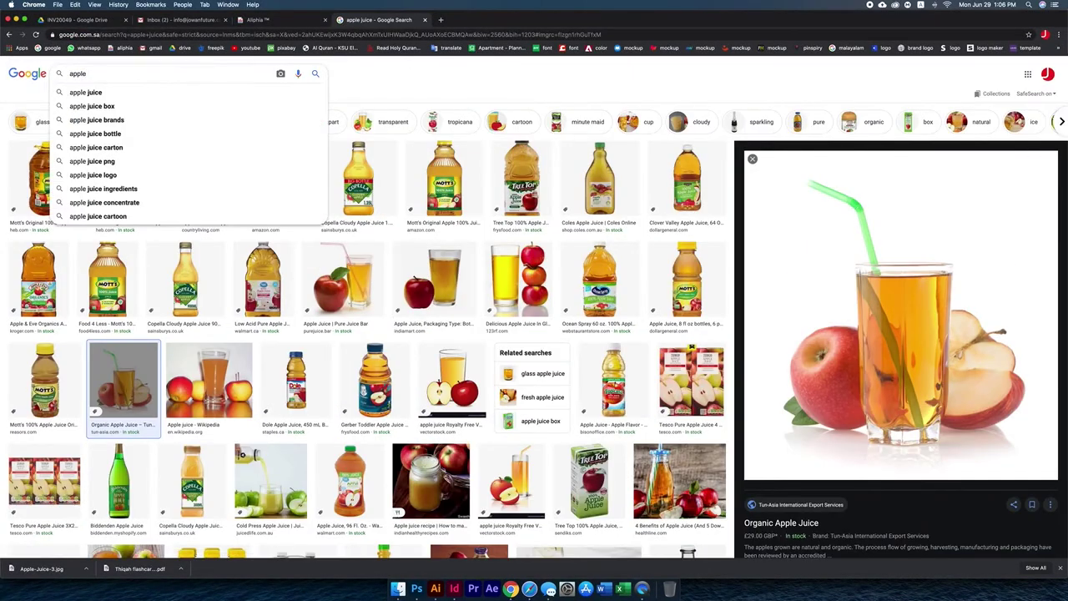
pyautogui.write('icon')
pyautogui.press('Return')
pyautogui.scroll(-2, 708, 391)
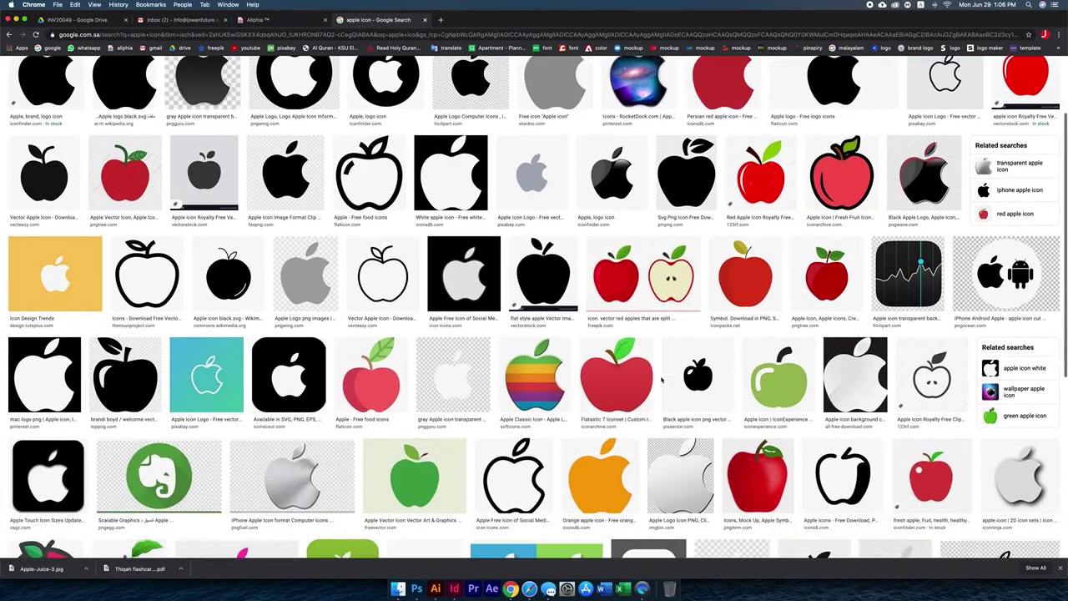
pyautogui.scroll(-2, 707, 391)
# Copy an outline apple icon image and paste it into the Illustrator document
pyautogui.click(834, 369)
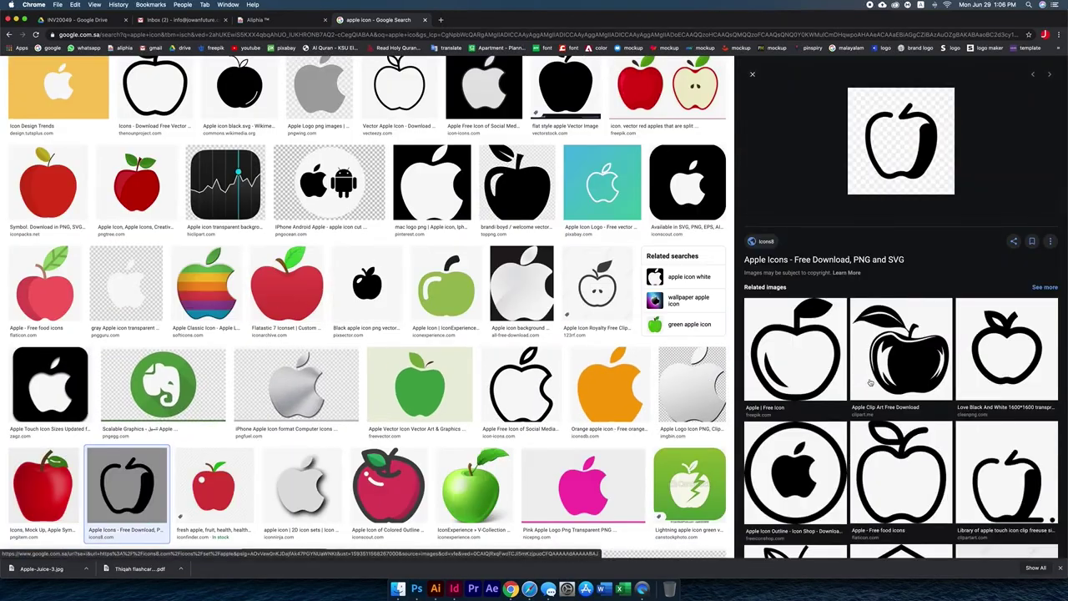
pyautogui.click(1007, 348)
pyautogui.rightClick(901, 195)
pyautogui.click(926, 275)
pyautogui.press('super+Tab')
pyautogui.press('super+v')
# Convert the pasted apple picture to a vector shape beside the cup sketch
pyautogui.moveTo(436, 310); pyautogui.dragTo(266, 408)
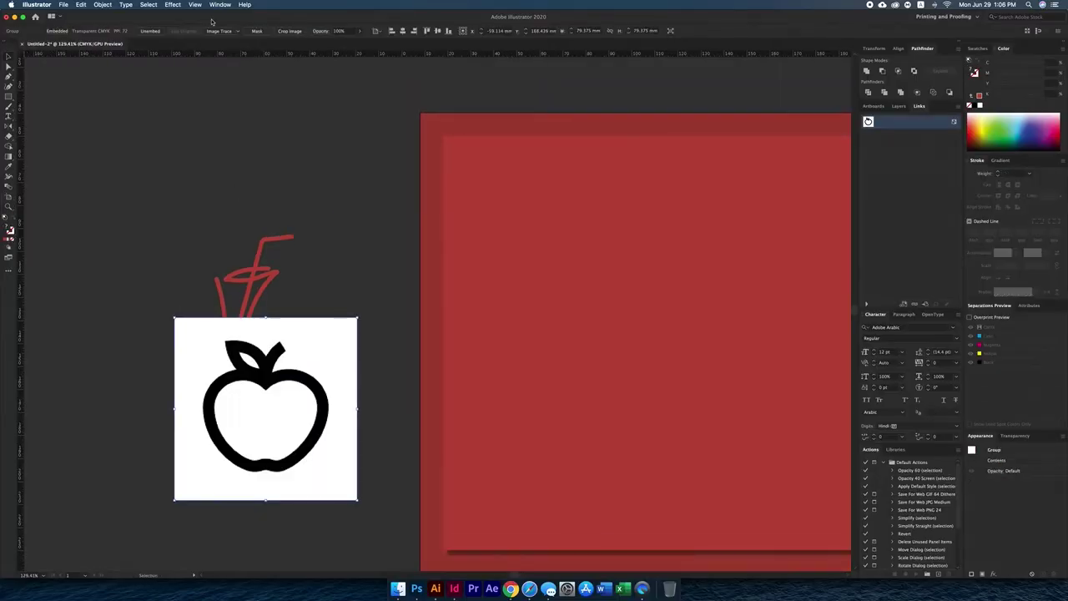
pyautogui.scroll(-3, 412, 245)
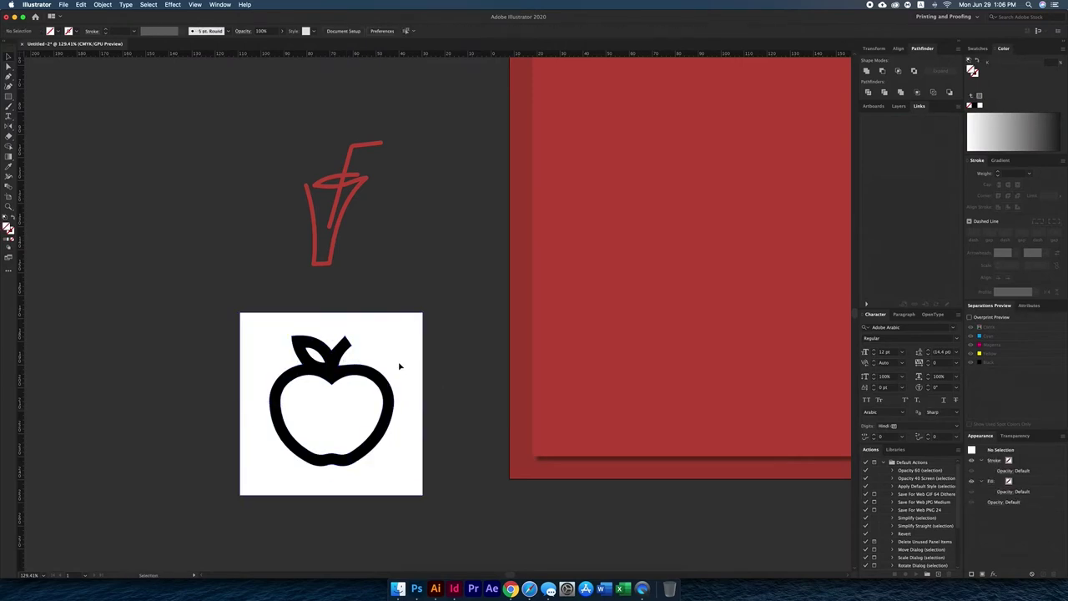
pyautogui.click(367, 234)
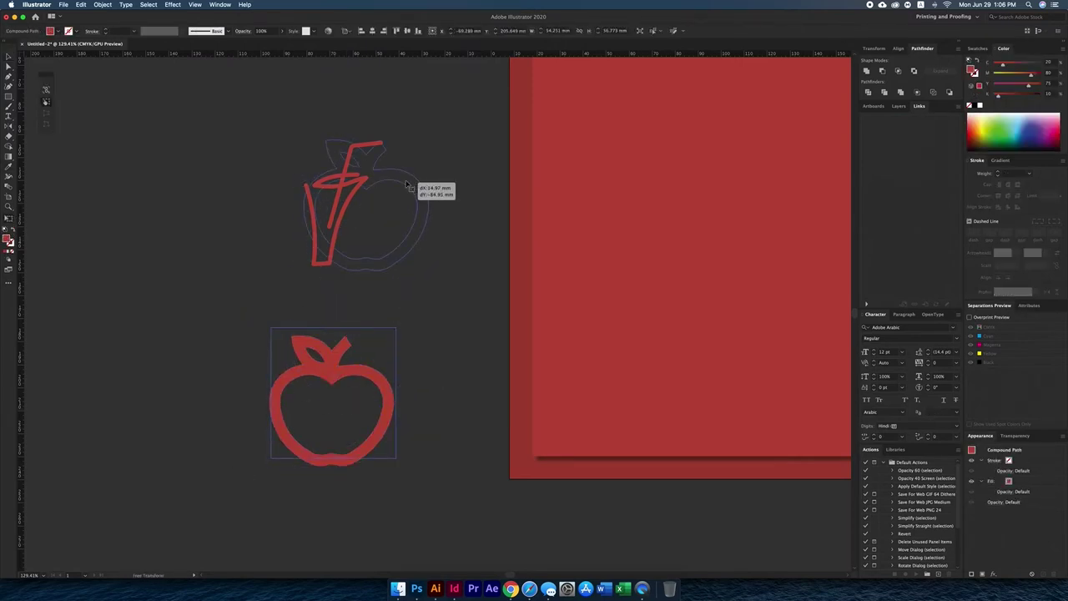
pyautogui.moveTo(398, 180); pyautogui.dragTo(399, 181)
pyautogui.press('v')
pyautogui.click(348, 207)
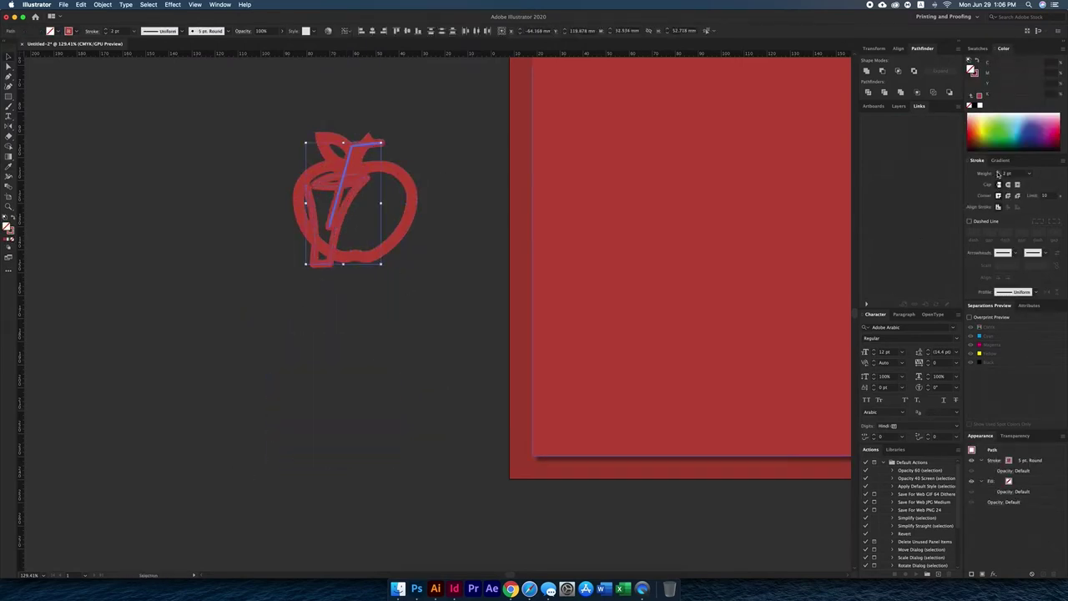
# Move the apple shape further left and give it a white fill
pyautogui.scroll(3, 364, 217)
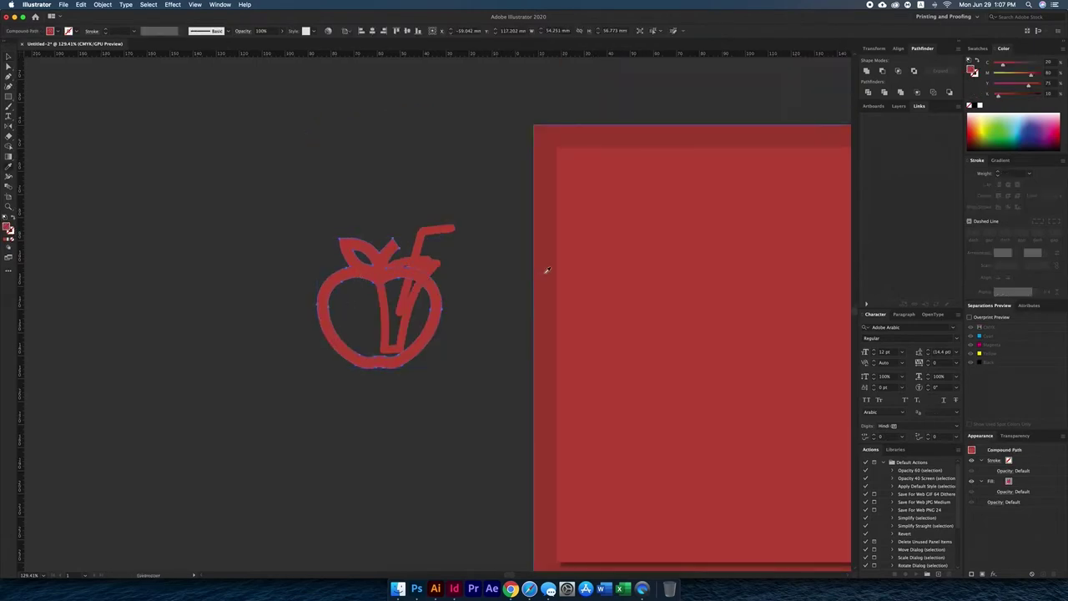
pyautogui.scroll(2, 545, 269)
pyautogui.click(302, 315)
pyautogui.moveTo(302, 315); pyautogui.dragTo(135, 300)
pyautogui.click(254, 396)
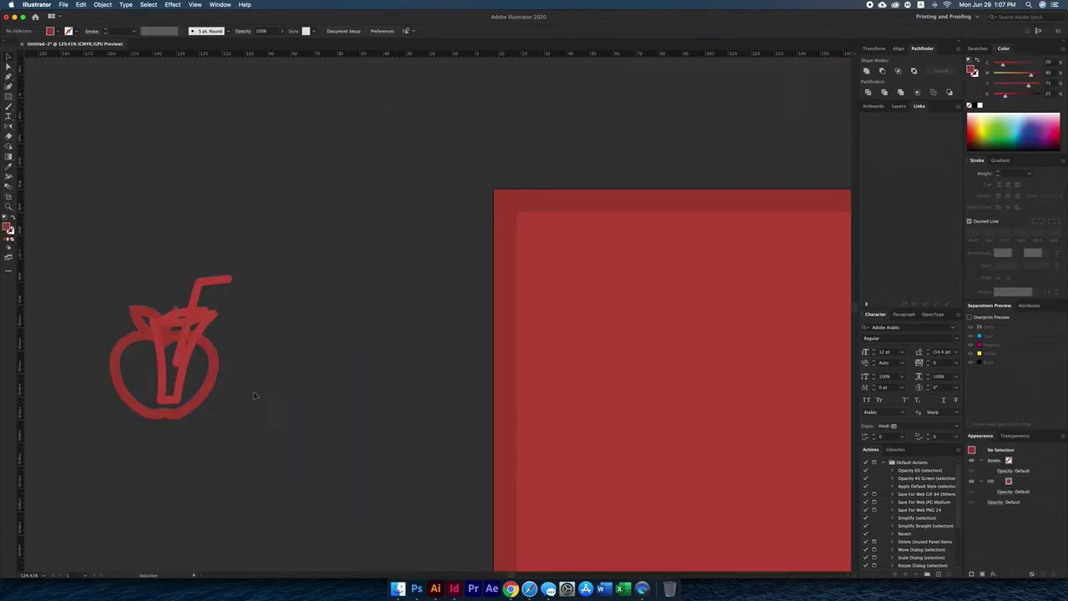
pyautogui.click(201, 387)
pyautogui.click(1040, 95)
pyautogui.moveTo(1003, 99); pyautogui.dragTo(993, 95)
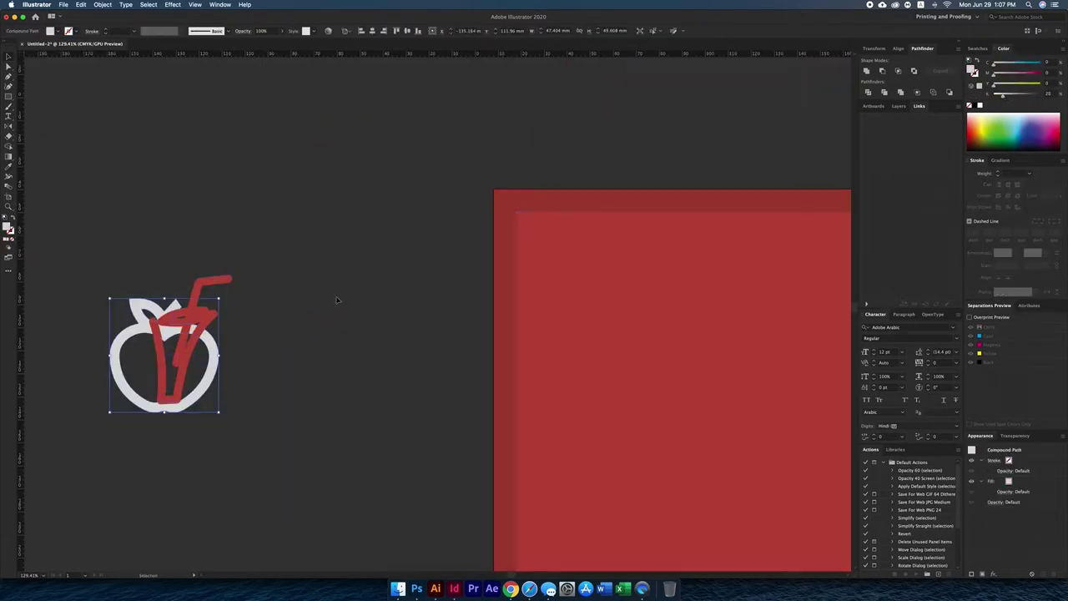
pyautogui.click(375, 415)
# Draw a white square in the middle of the artboard
pyautogui.scroll(-3, 374, 417)
pyautogui.moveTo(512, 256); pyautogui.dragTo(596, 340)
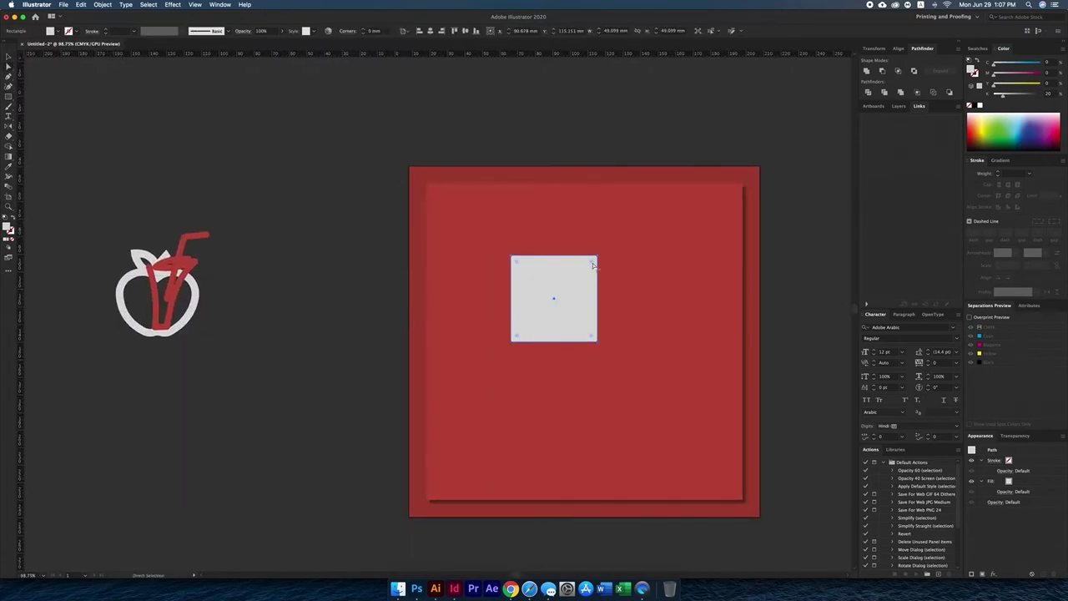
pyautogui.press('super+shift+a')
pyautogui.hscroll(-5, 275, 334)
pyautogui.press('t')
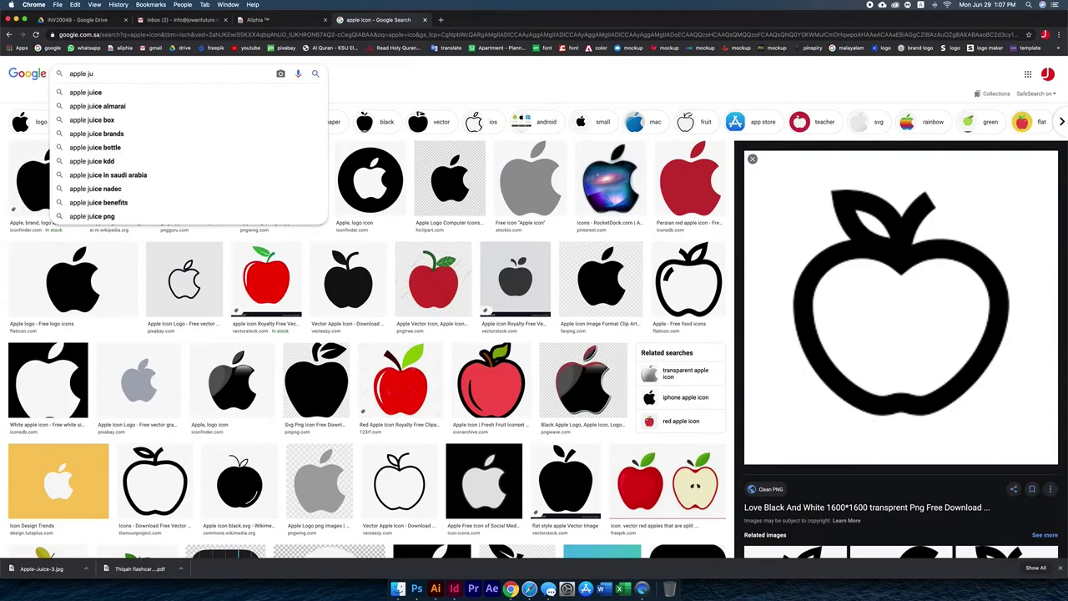
# Set the 'apple juice' headline in 29LT Bukra Medium beside the apple logo
pyautogui.write('ic')
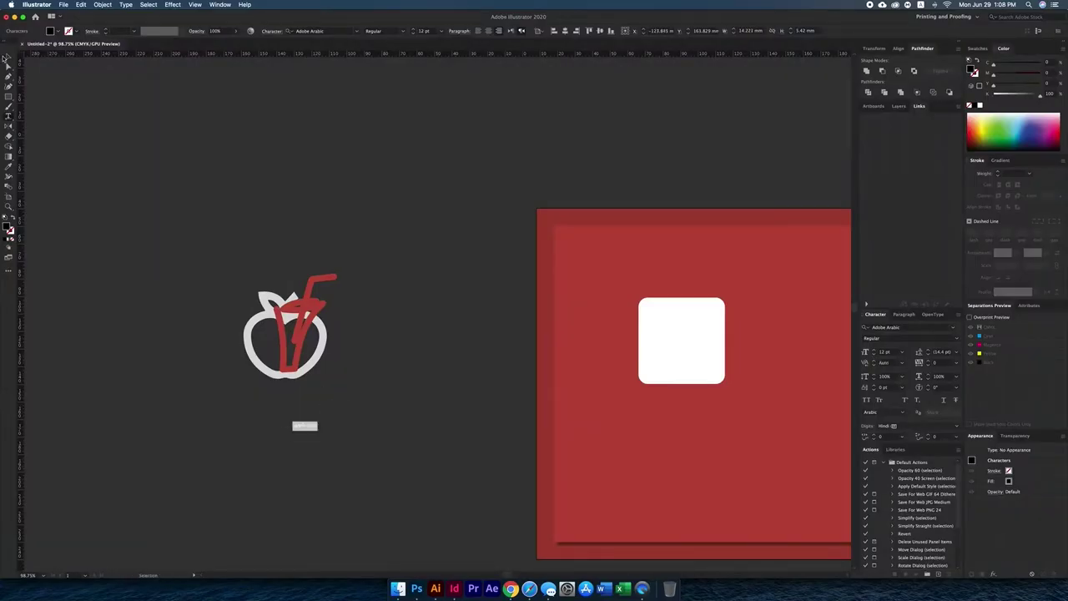
pyautogui.write('apple juice')
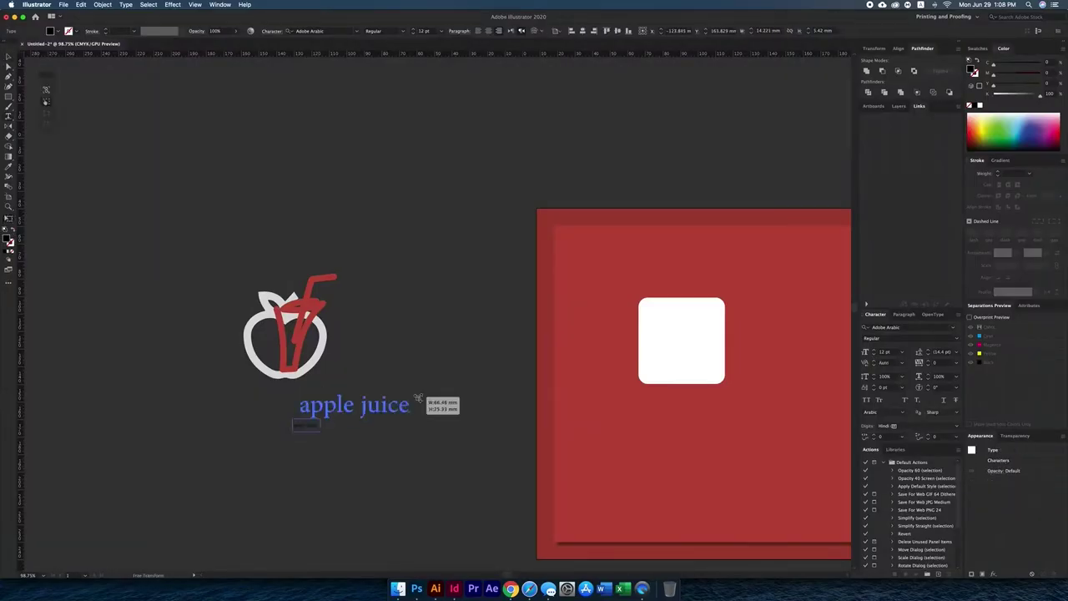
pyautogui.click(313, 31)
pyautogui.click(359, 214)
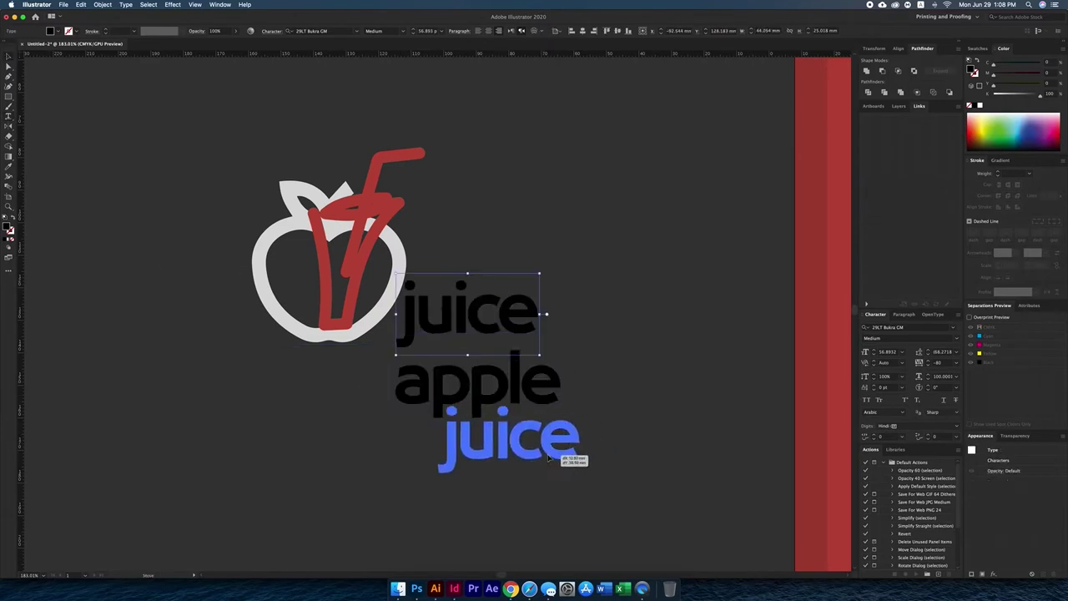
pyautogui.moveTo(446, 369)
pyautogui.mouseDown()
pyautogui.moveTo(503, 247)
pyautogui.moveTo(510, 252)
pyautogui.mouseUp()
pyautogui.click(365, 204)
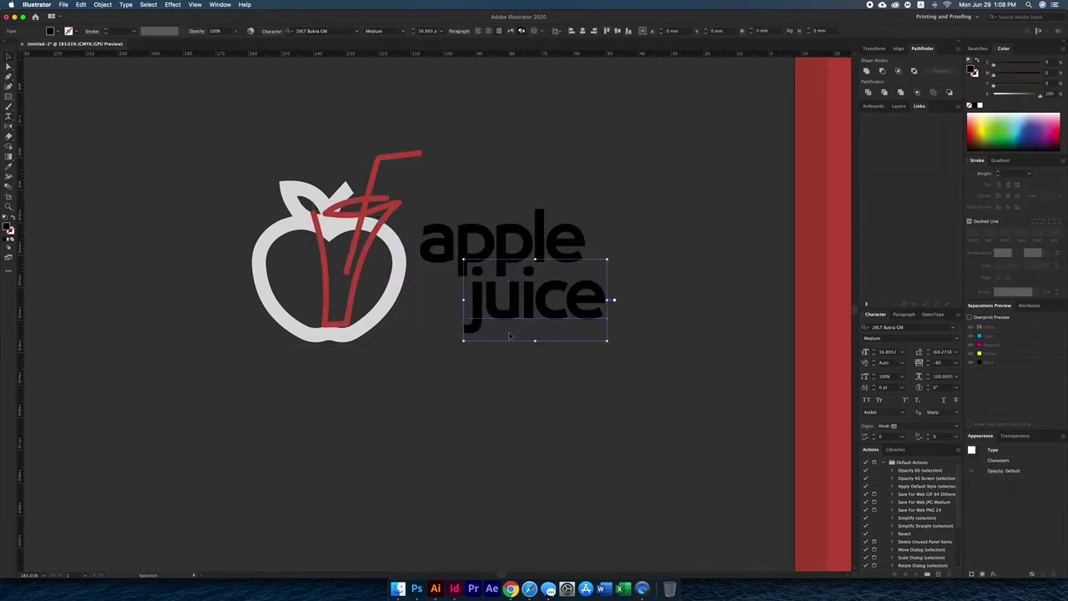
# Add a smaller 'Fresh Juices' line beneath 'juice'
pyautogui.write('Fr')
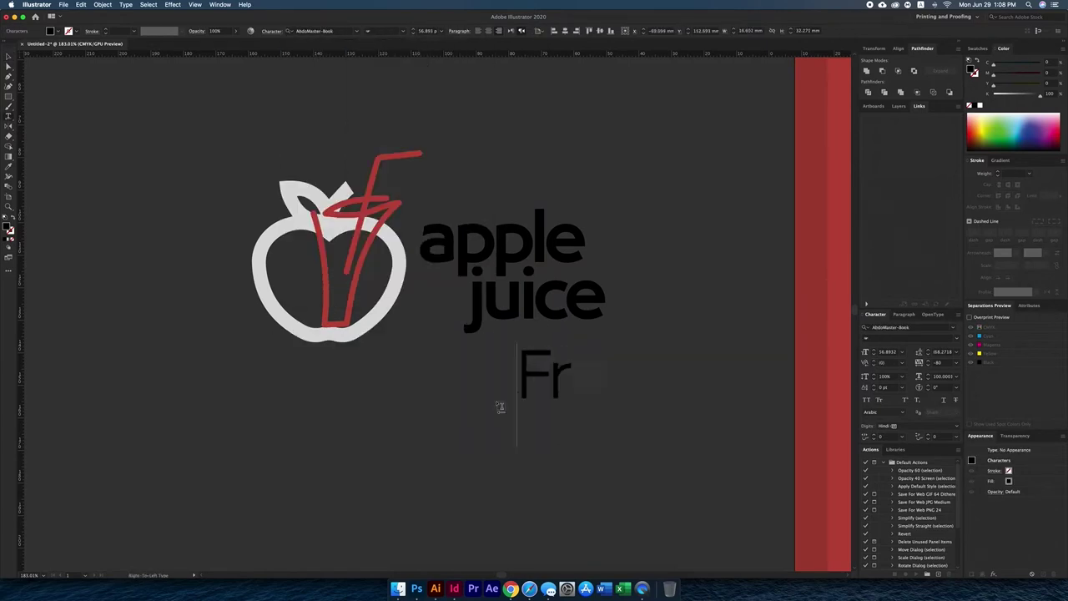
pyautogui.write('eshJuices')
pyautogui.press('Escape')
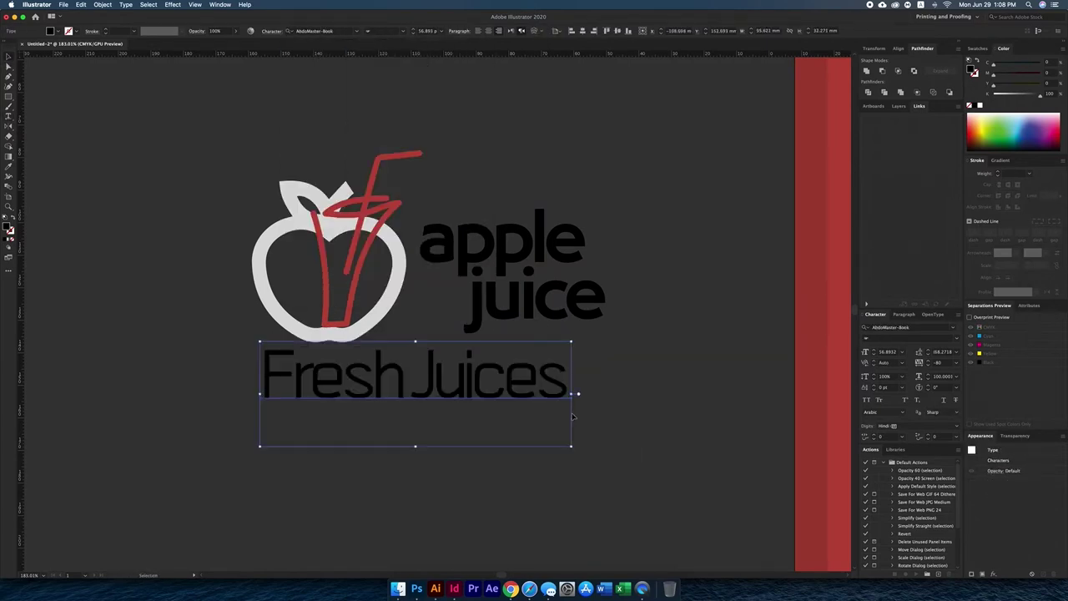
pyautogui.moveTo(496, 401)
pyautogui.mouseDown()
pyautogui.moveTo(656, 340)
pyautogui.moveTo(548, 283)
pyautogui.mouseUp()
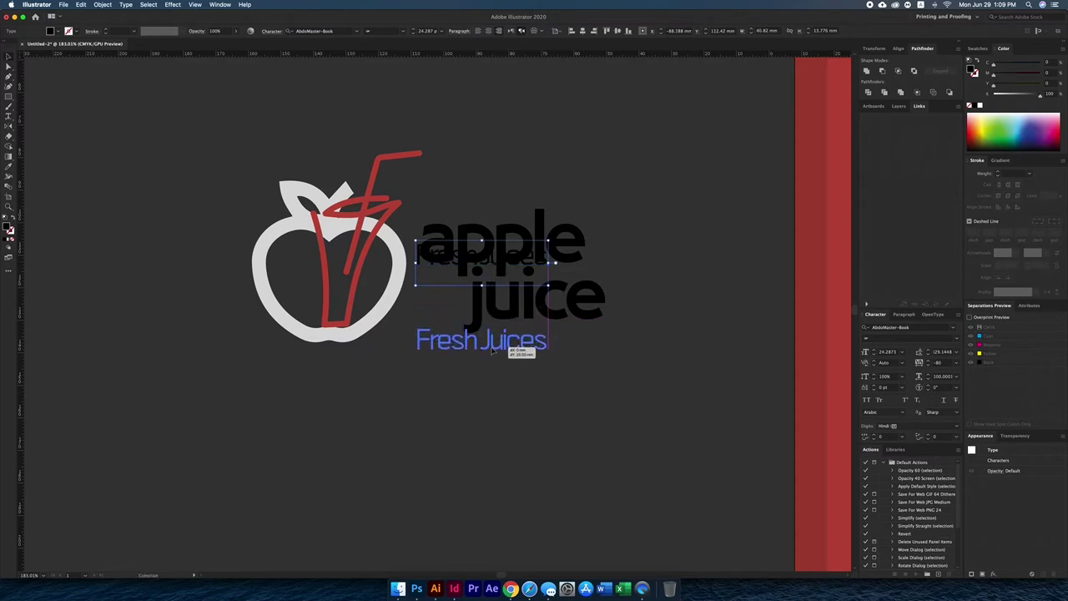
pyautogui.moveTo(562, 347); pyautogui.dragTo(606, 364)
# Reposition the lettering over the straw and the red glass right of the apple
pyautogui.press('v')
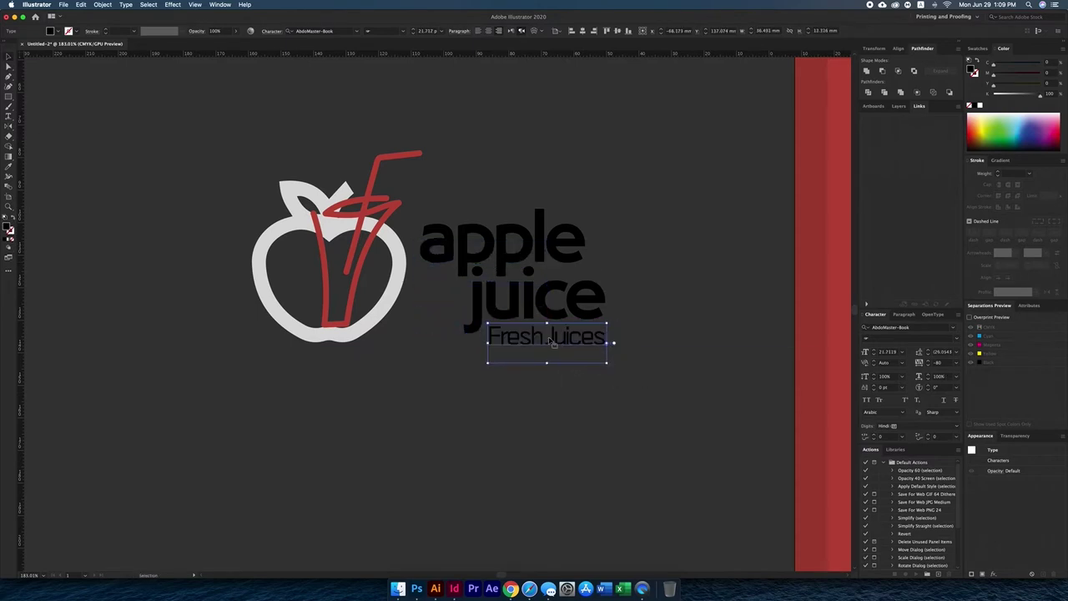
pyautogui.click(457, 345)
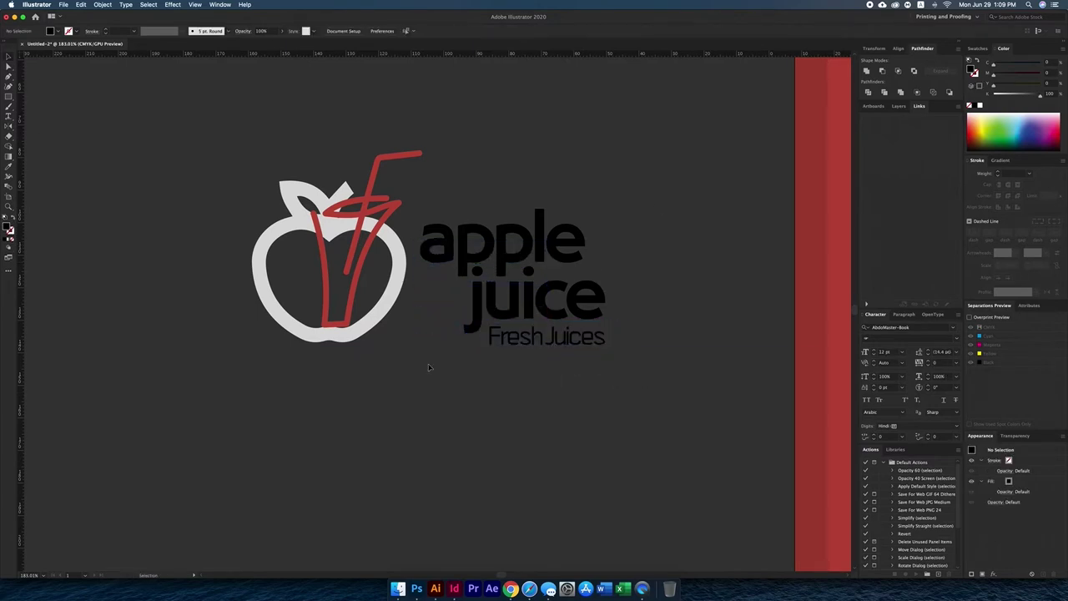
pyautogui.moveTo(467, 309); pyautogui.dragTo(456, 253)
pyautogui.moveTo(377, 261); pyautogui.dragTo(381, 270)
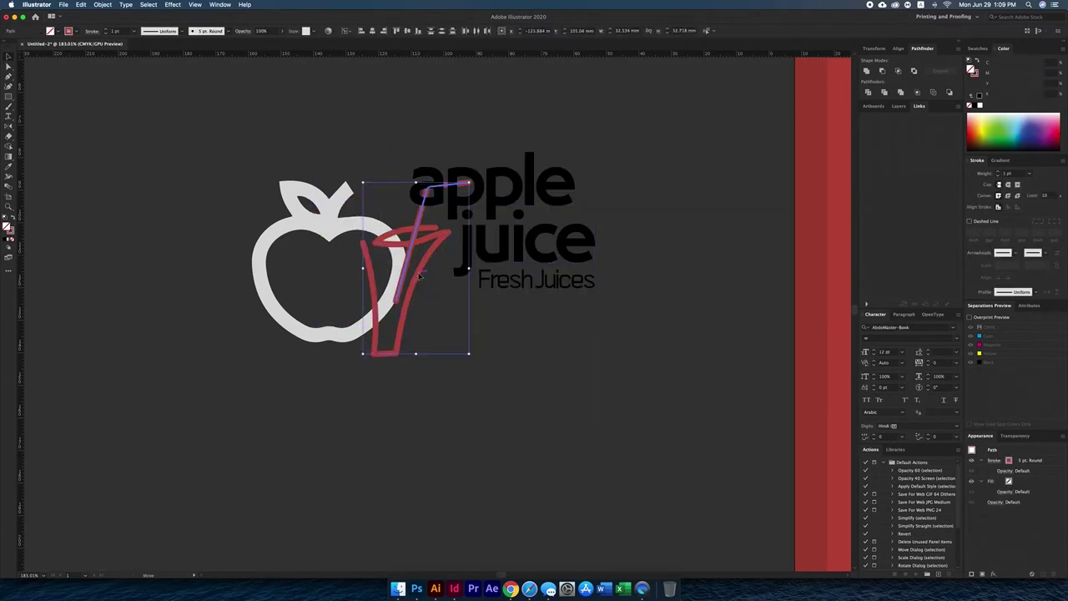
# Extend the straw above the headline and move the apple next to the glass
pyautogui.scroll(3, 425, 179)
pyautogui.click(506, 188)
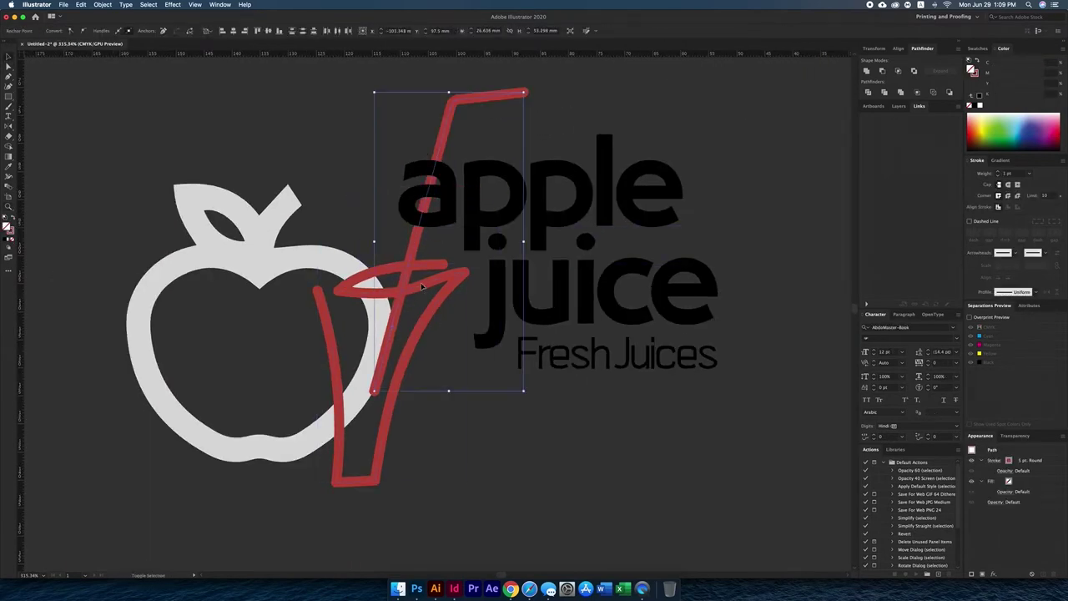
pyautogui.moveTo(422, 286); pyautogui.dragTo(431, 288)
pyautogui.click(167, 351)
pyautogui.moveTo(309, 330)
pyautogui.mouseDown()
pyautogui.moveTo(337, 338)
pyautogui.moveTo(373, 278)
pyautogui.mouseUp()
pyautogui.scroll(-5, 445, 243)
# Shrink the logo and centre it horizontally and vertically on the white square
pyautogui.click(504, 285)
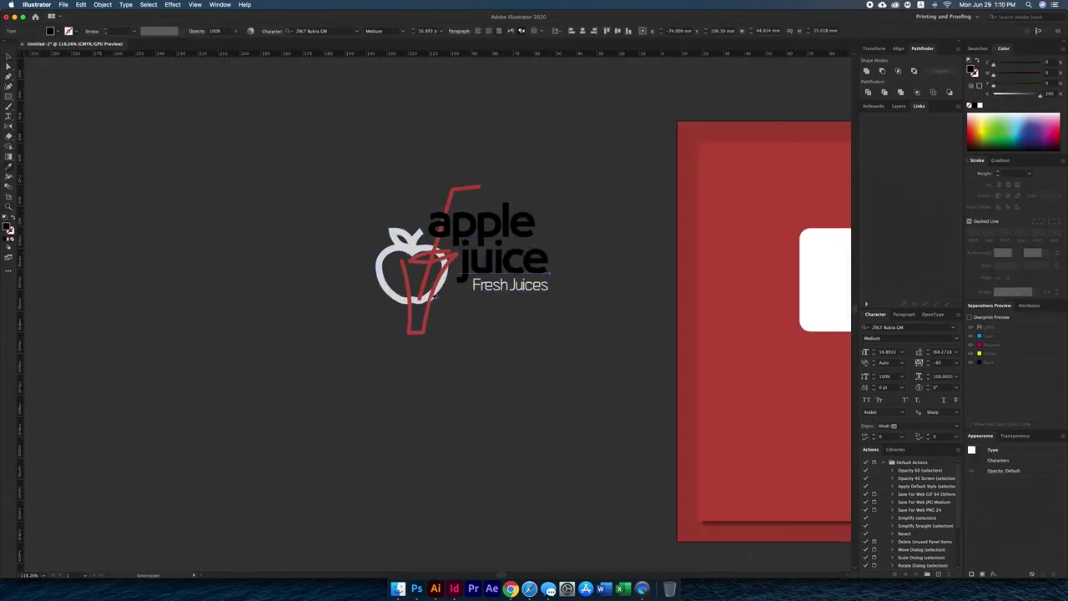
pyautogui.hscroll(5, 513, 274)
pyautogui.moveTo(298, 384); pyautogui.dragTo(227, 323)
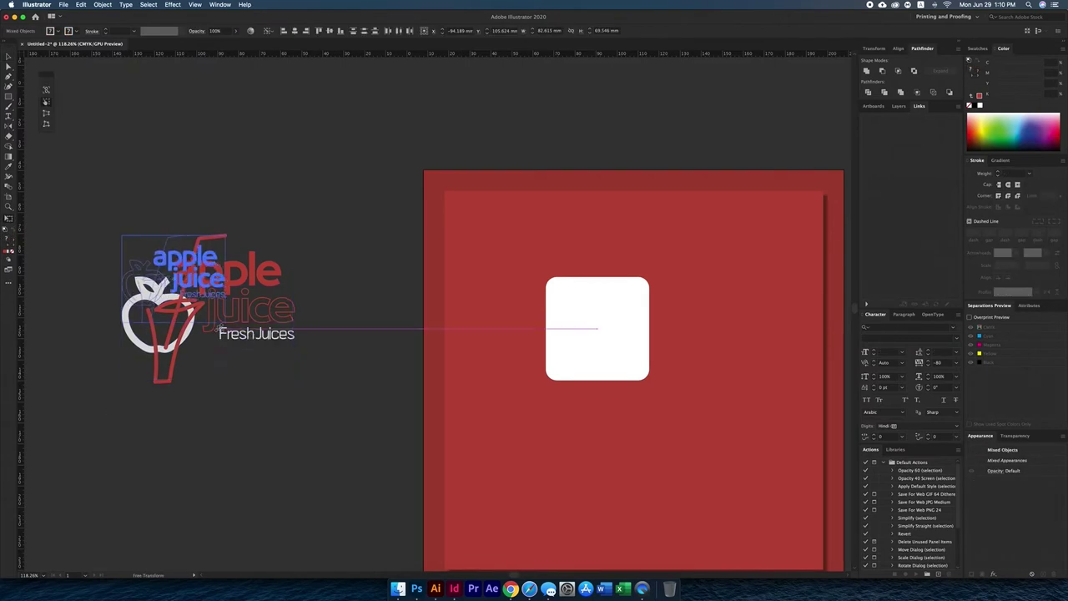
pyautogui.keyDown('shift'); pyautogui.click(596, 329); pyautogui.keyUp('shift')
pyautogui.click(295, 31)
pyautogui.click(330, 31)
# Scale the logo to fit inside the white square
pyautogui.hscroll(5, 734, 326)
pyautogui.scroll(5, 489, 293)
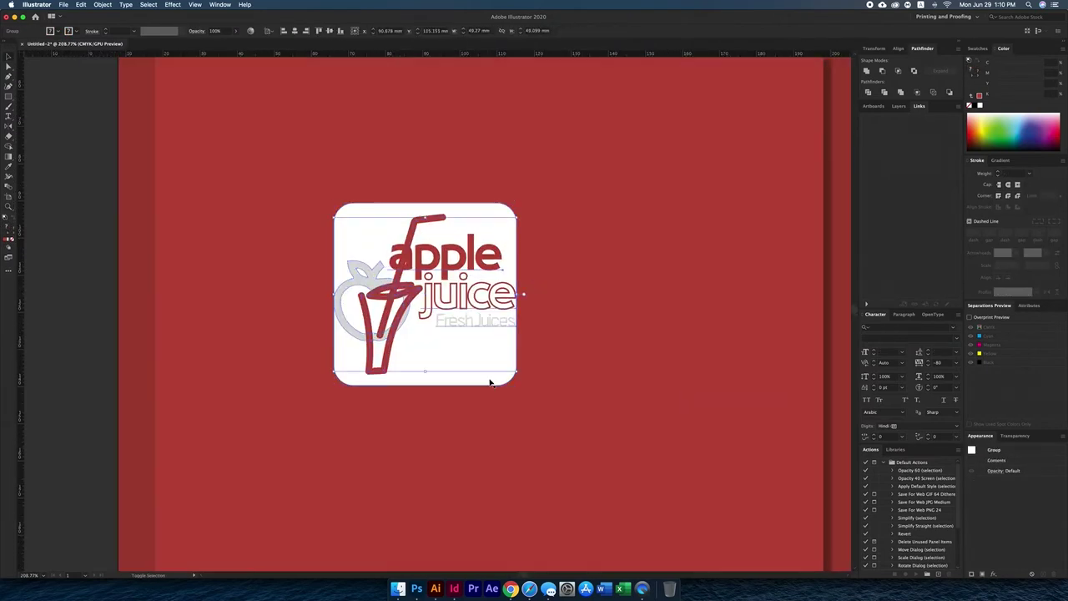
pyautogui.moveTo(489, 381); pyautogui.dragTo(498, 235)
pyautogui.scroll(3, 380, 294)
pyautogui.click(529, 334)
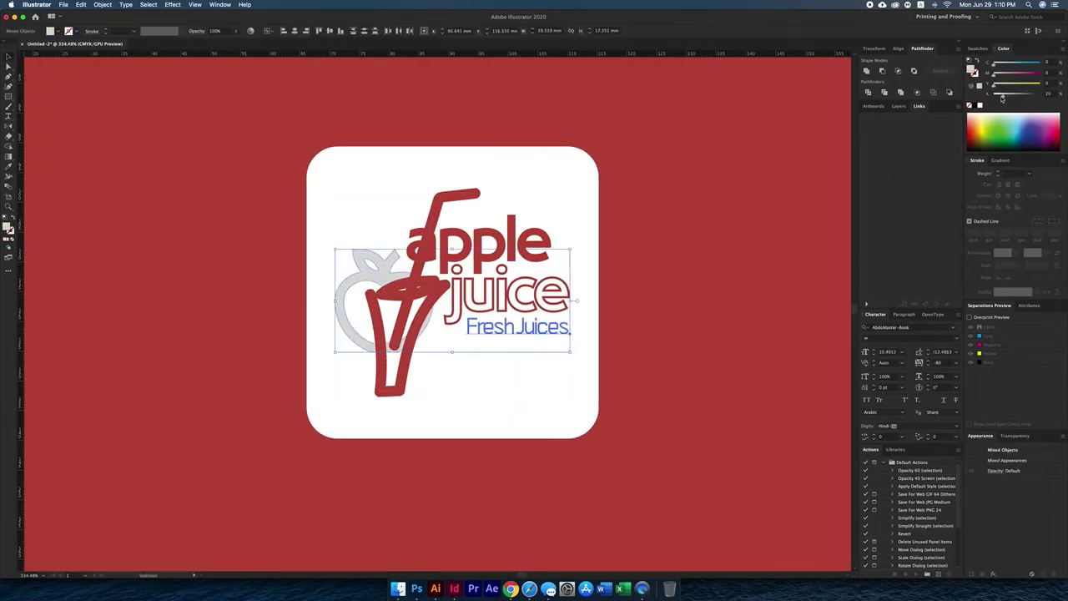
pyautogui.scroll(-3, 735, 277)
pyautogui.click(482, 250)
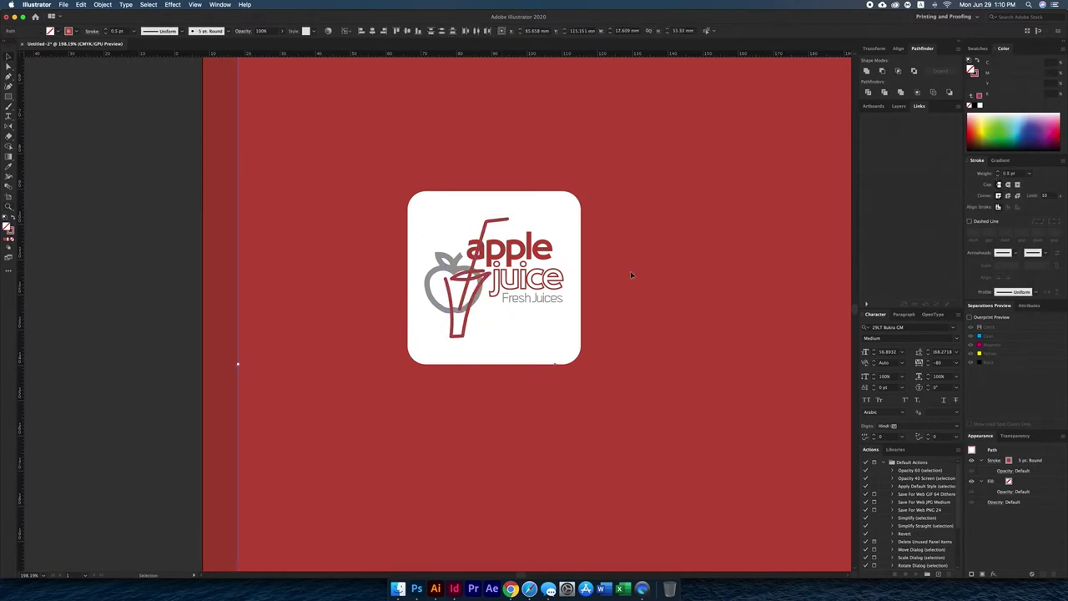
# Move the white logo square to the artboard's upper right and shrink it
pyautogui.scroll(5, 488, 240)
pyautogui.scroll(-10, 513, 227)
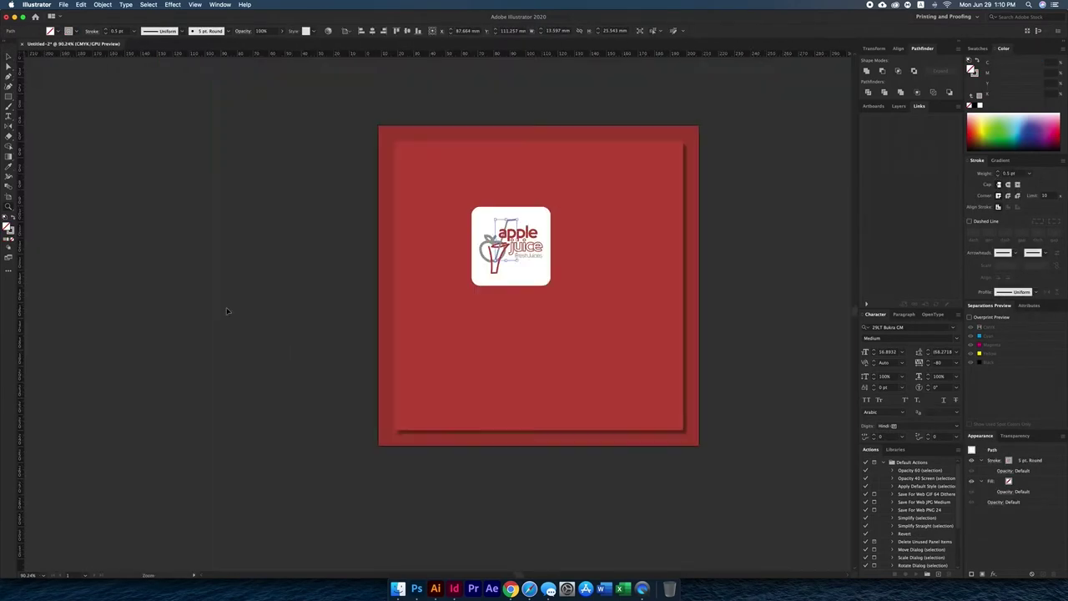
pyautogui.scroll(2, 604, 336)
pyautogui.click(663, 379)
pyautogui.moveTo(468, 283); pyautogui.dragTo(632, 214)
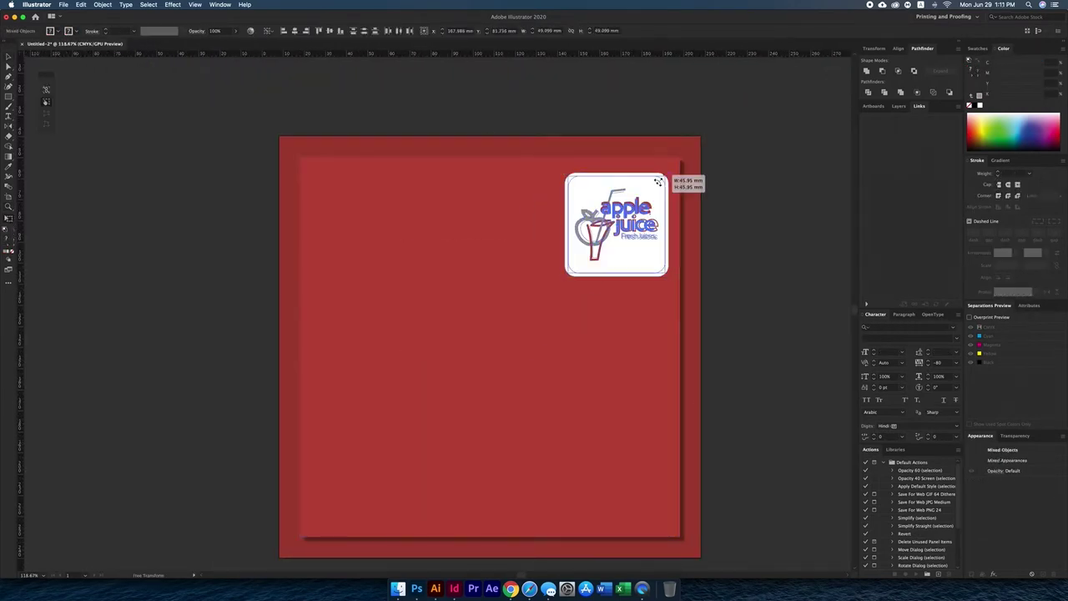
pyautogui.moveTo(659, 181); pyautogui.dragTo(648, 245)
pyautogui.press('super+shift+a')
pyautogui.scroll(-2, 623, 236)
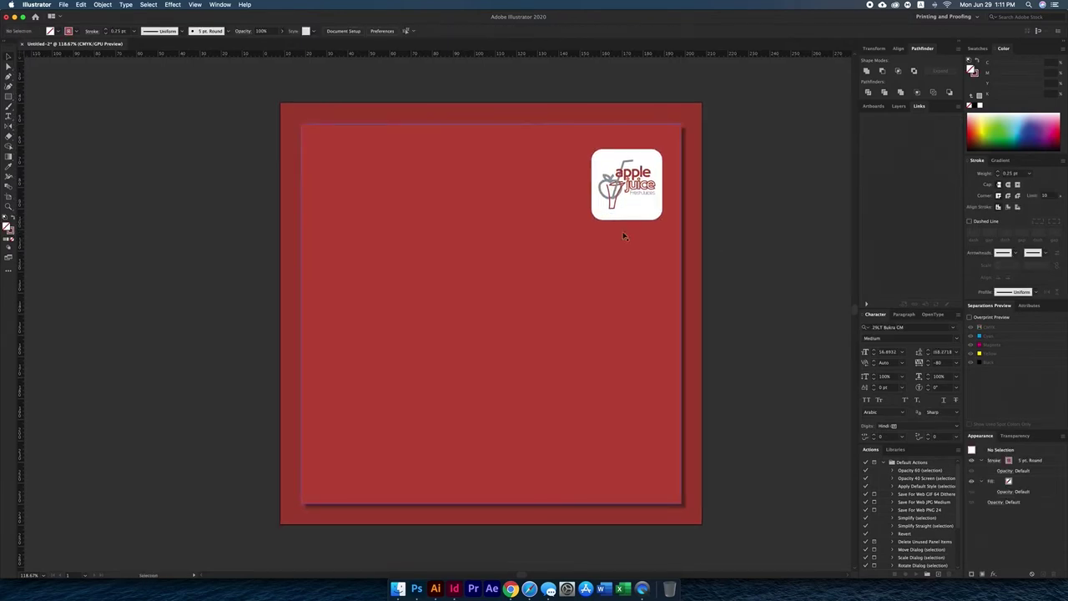
pyautogui.scroll(3, 634, 175)
pyautogui.click(657, 238)
pyautogui.scroll(-5, 590, 220)
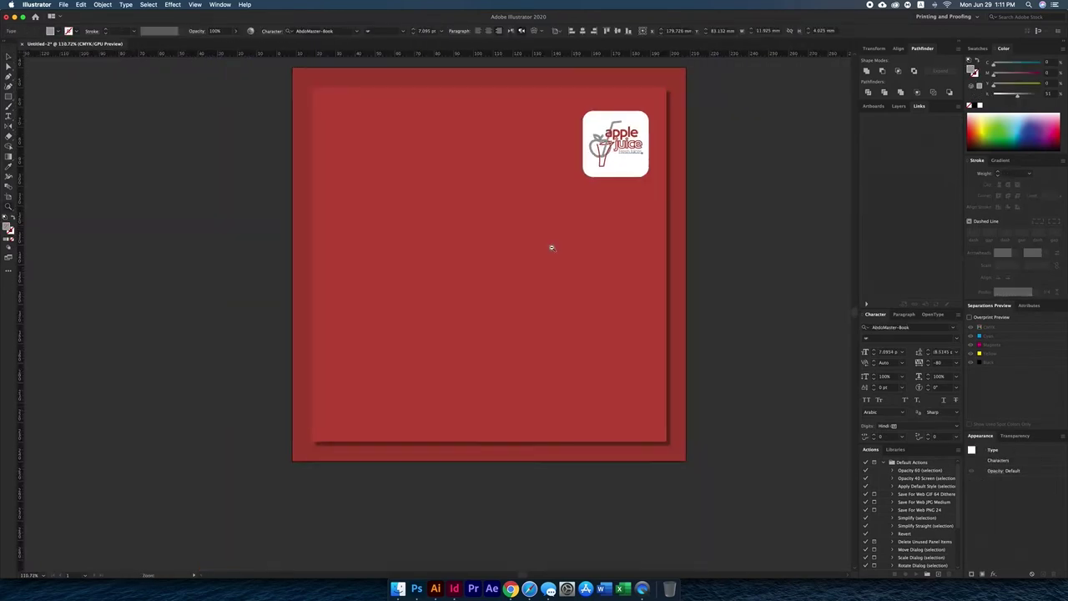
# Open Apple-Juice-3.jpg in Photoshop
pyautogui.click(417, 588)
pyautogui.press('super+o')
pyautogui.doubleClick(464, 126)
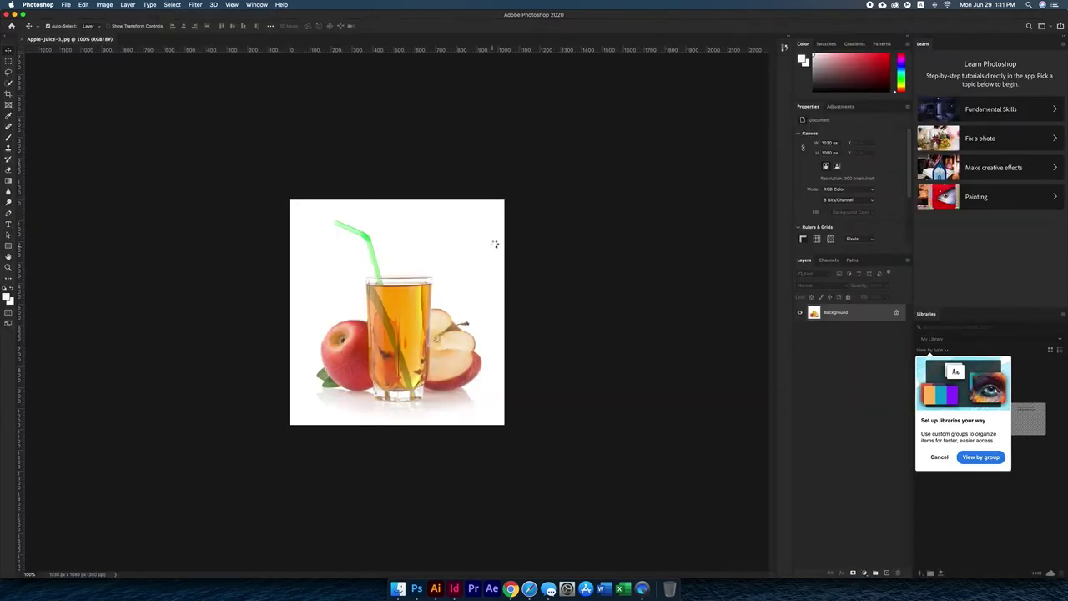
# Zoom in and shrink the juice image to about 89%
pyautogui.press('z')
pyautogui.moveTo(498, 254); pyautogui.dragTo(444, 284)
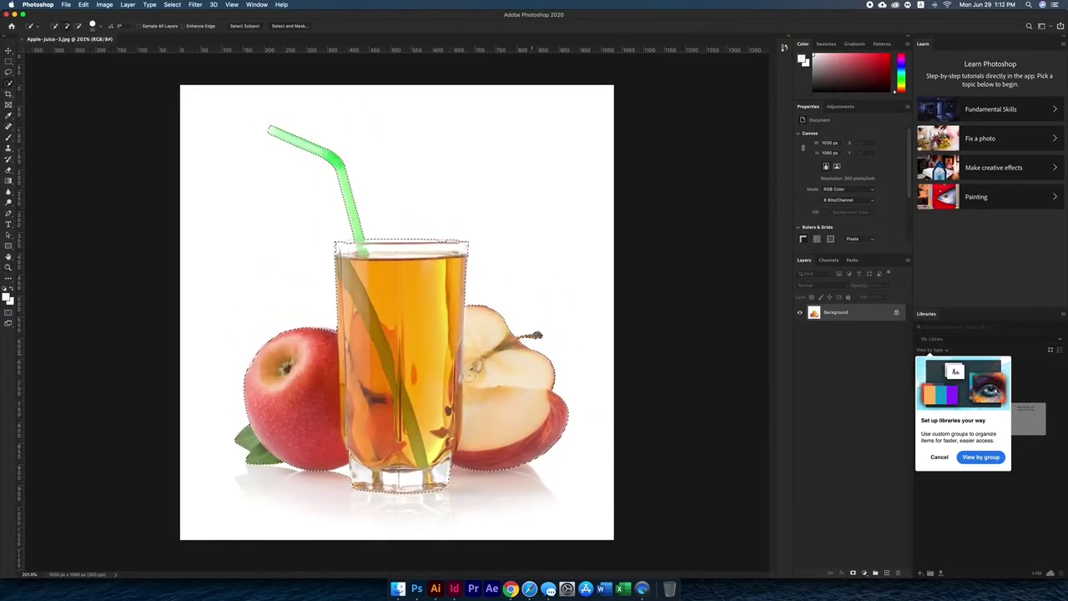
pyautogui.hotkey('ctrl', 't')
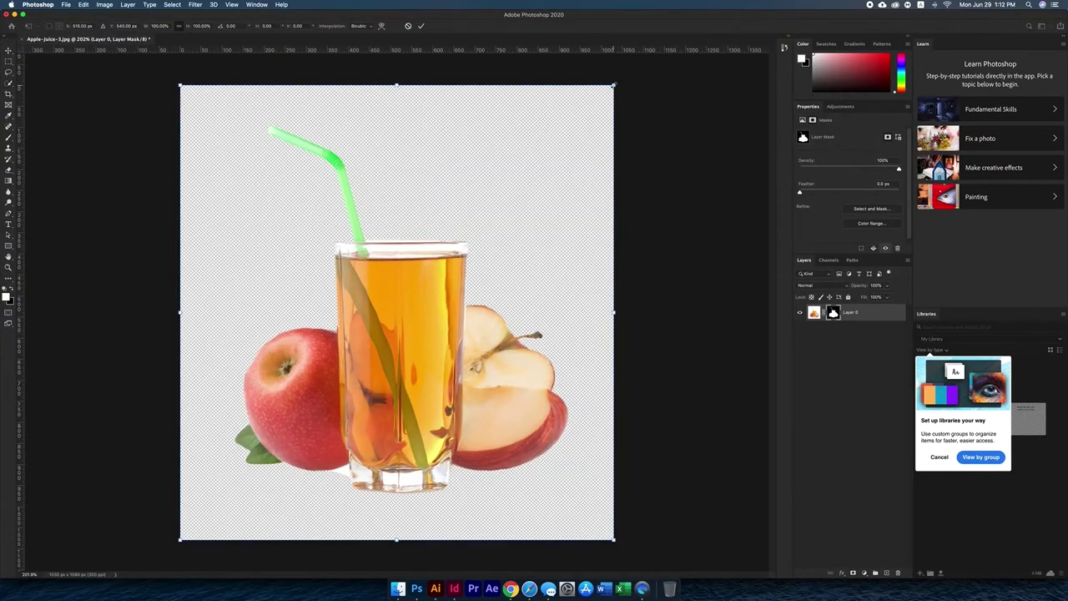
pyautogui.moveTo(614, 85); pyautogui.dragTo(590, 109)
pyautogui.press('Return')
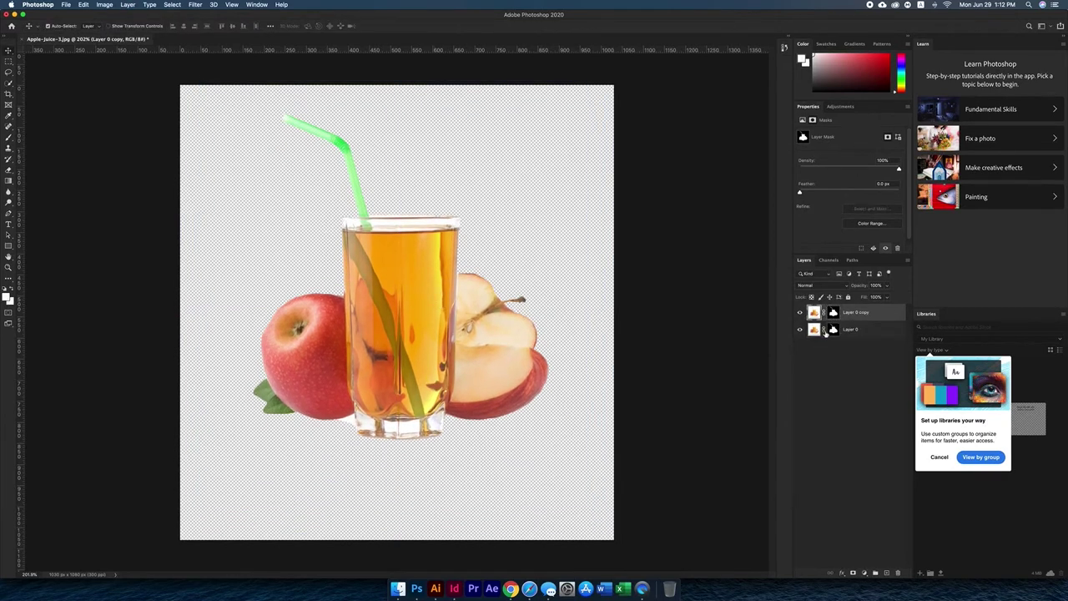
# Delete the layer mask and remove the white background around the juice
pyautogui.rightClick(826, 332)
pyautogui.click(851, 345)
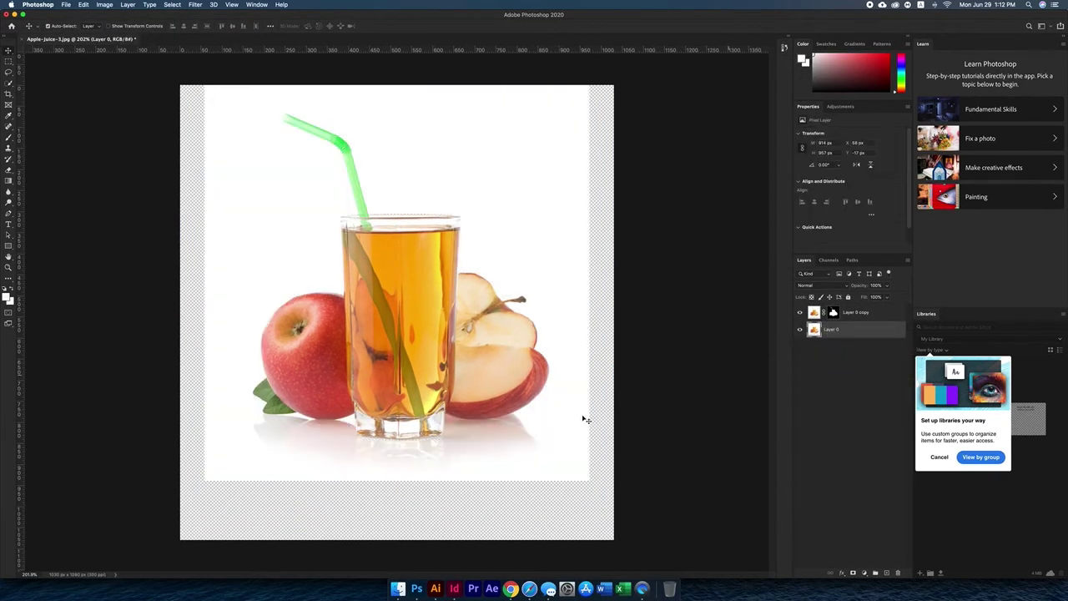
pyautogui.hotkey('ctrl', 'm')
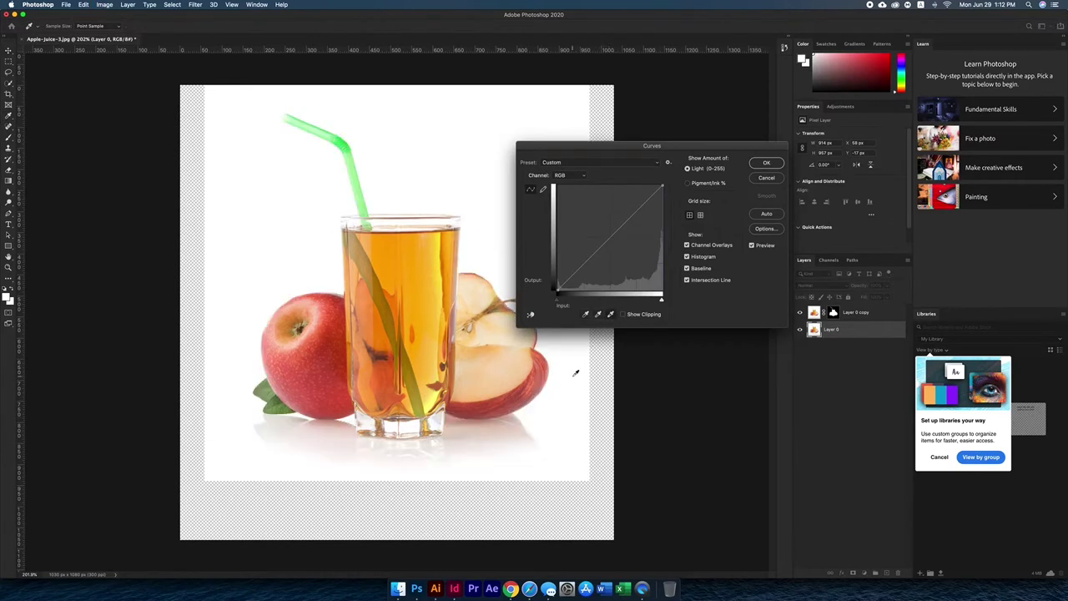
pyautogui.click(768, 179)
pyautogui.press('Delete')
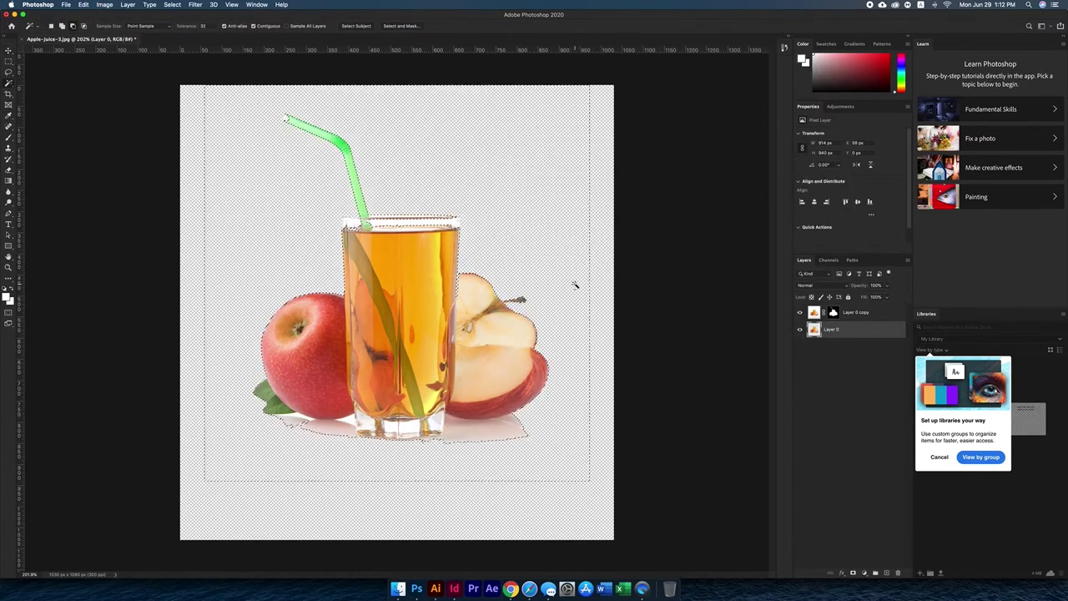
# Move the juice glass layer copy lower on the canvas with Free Transform
pyautogui.press('v')
pyautogui.click(846, 312)
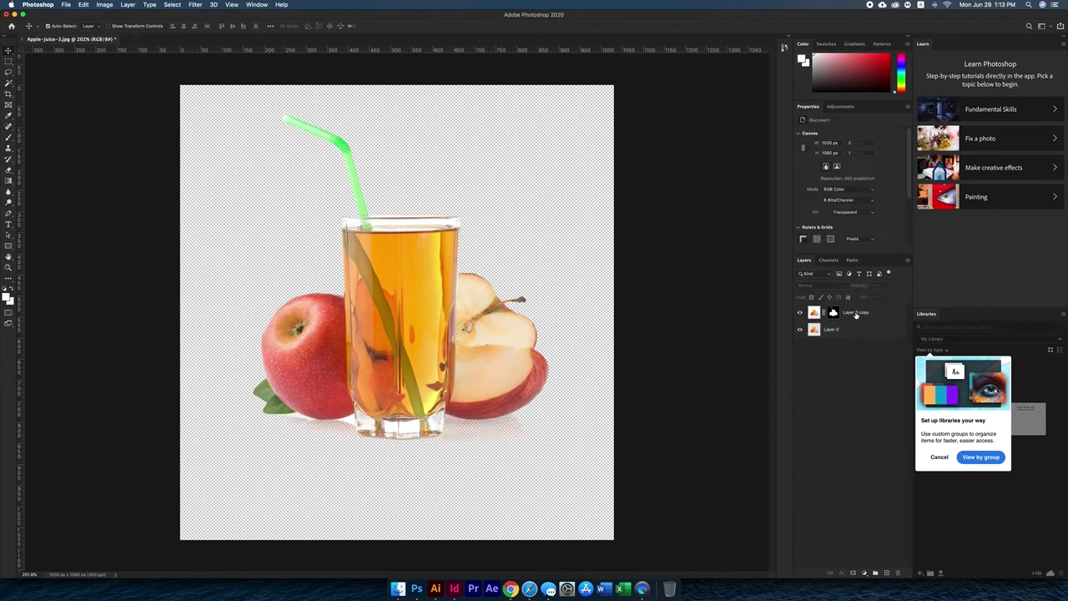
pyautogui.hotkey('ctrl', 't')
pyautogui.click(596, 186)
pyautogui.hotkey('ctrl', 't')
pyautogui.moveTo(400, 317); pyautogui.dragTo(401, 350)
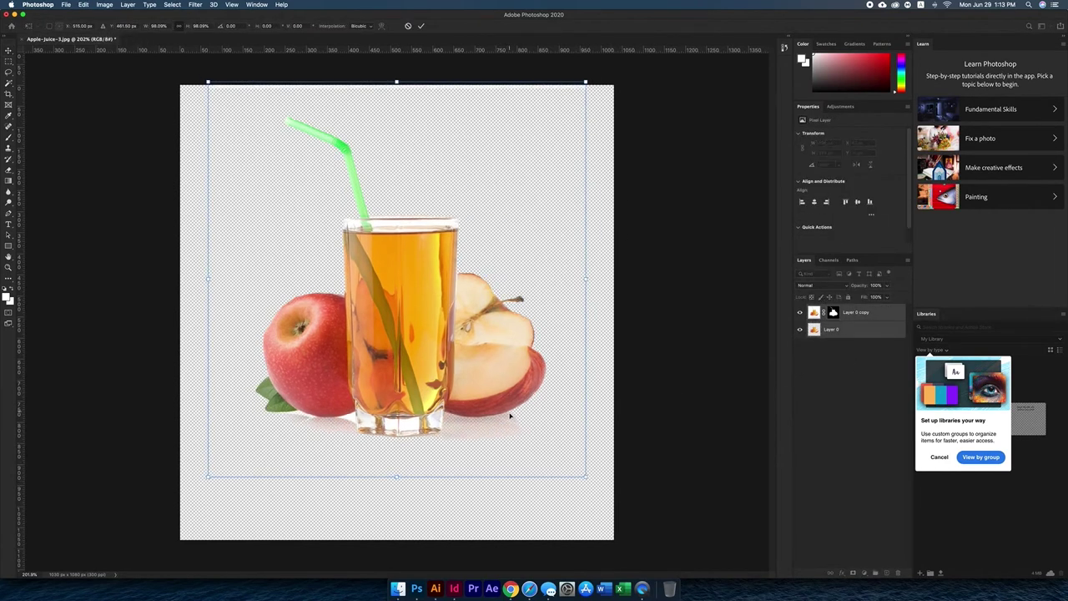
pyautogui.press('Return')
# Draw a rectangular selection near the top, then save as Apple-Juice-3.psd in Photoshop format
pyautogui.press('m')
pyautogui.moveTo(600, 138); pyautogui.dragTo(288, 107)
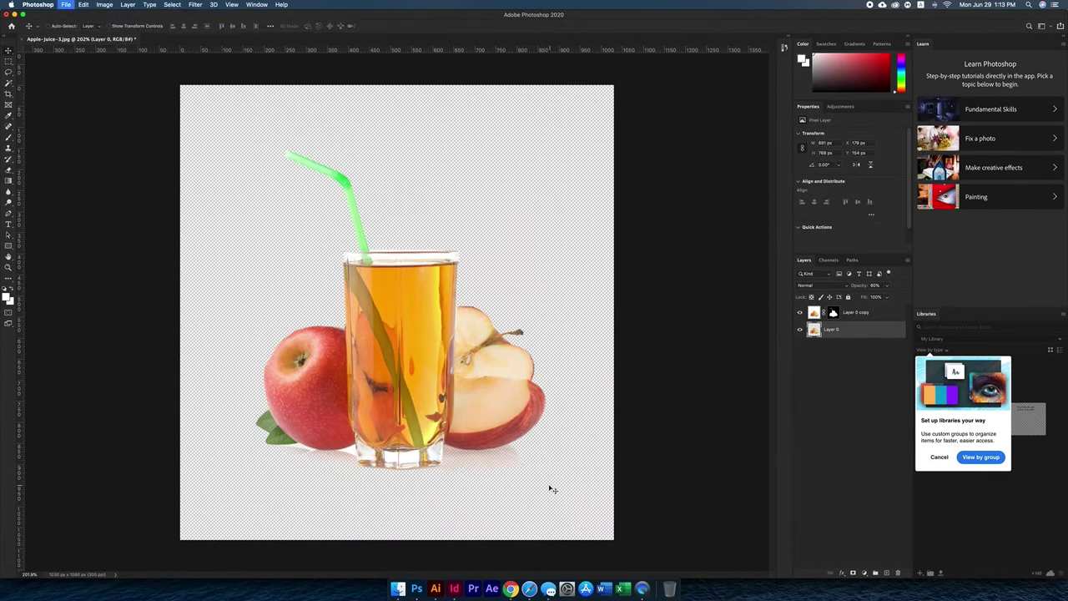
pyautogui.hotkey('ctrl', 'shift', 's')
pyautogui.click(602, 328)
pyautogui.click(584, 443)
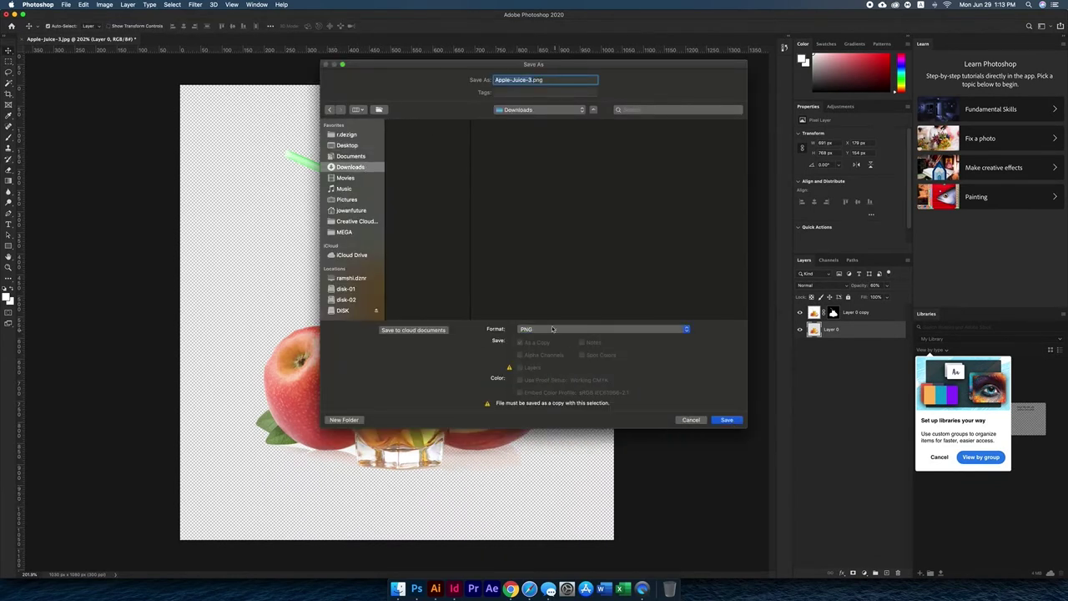
pyautogui.press('Return')
pyautogui.click(638, 267)
# Place Apple-Juice-3.psd on the red artboard and scale it up to fill most of it
pyautogui.click(436, 588)
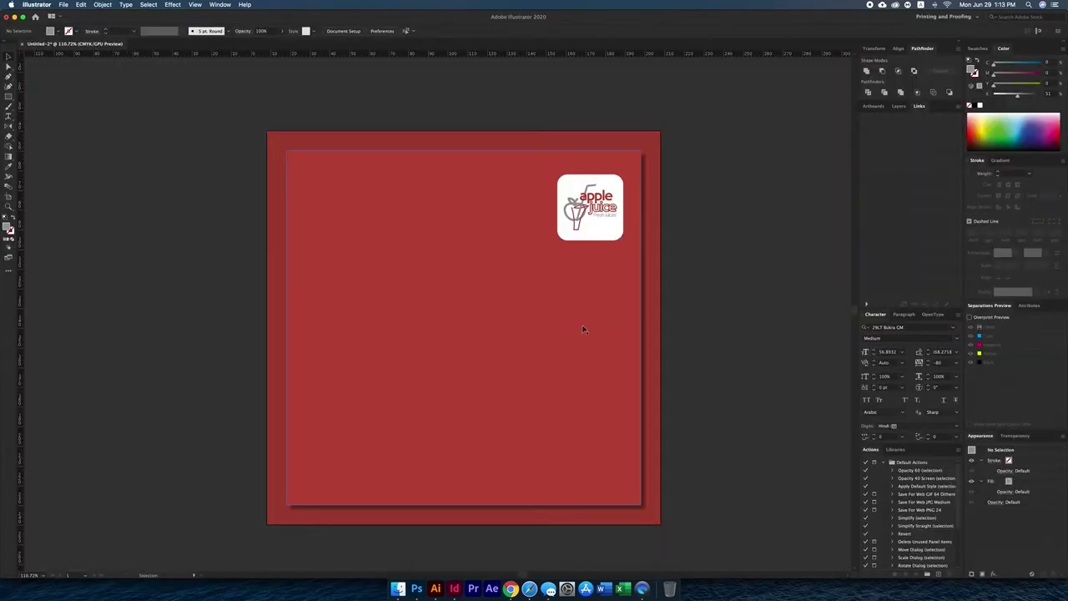
pyautogui.hotkey('ctrl', 'shift', 'p')
pyautogui.click(451, 128)
pyautogui.doubleClick(450, 127)
pyautogui.click(310, 258)
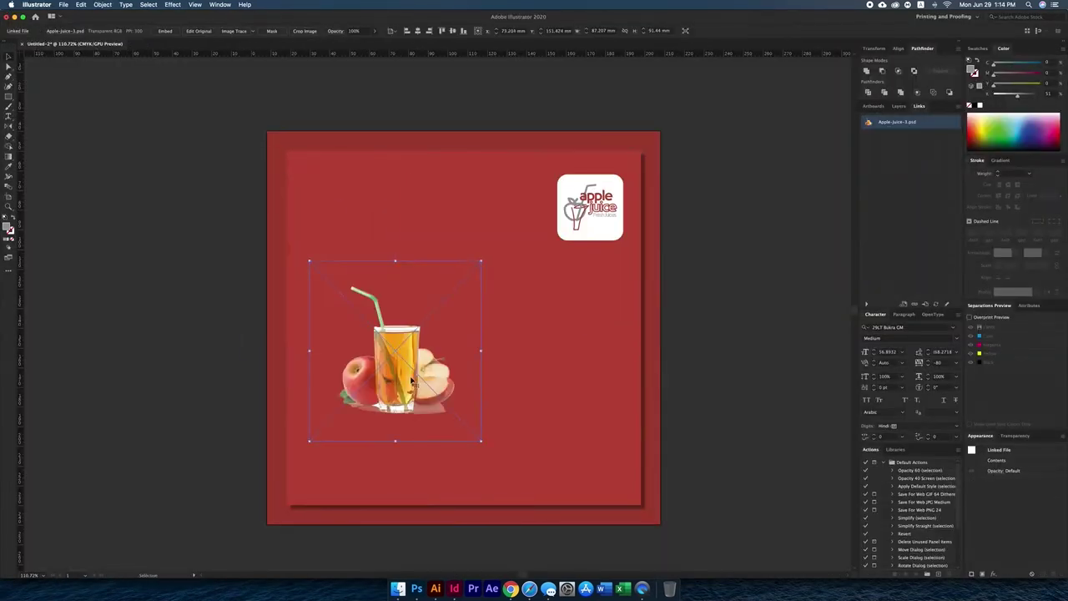
pyautogui.moveTo(484, 392); pyautogui.dragTo(503, 392)
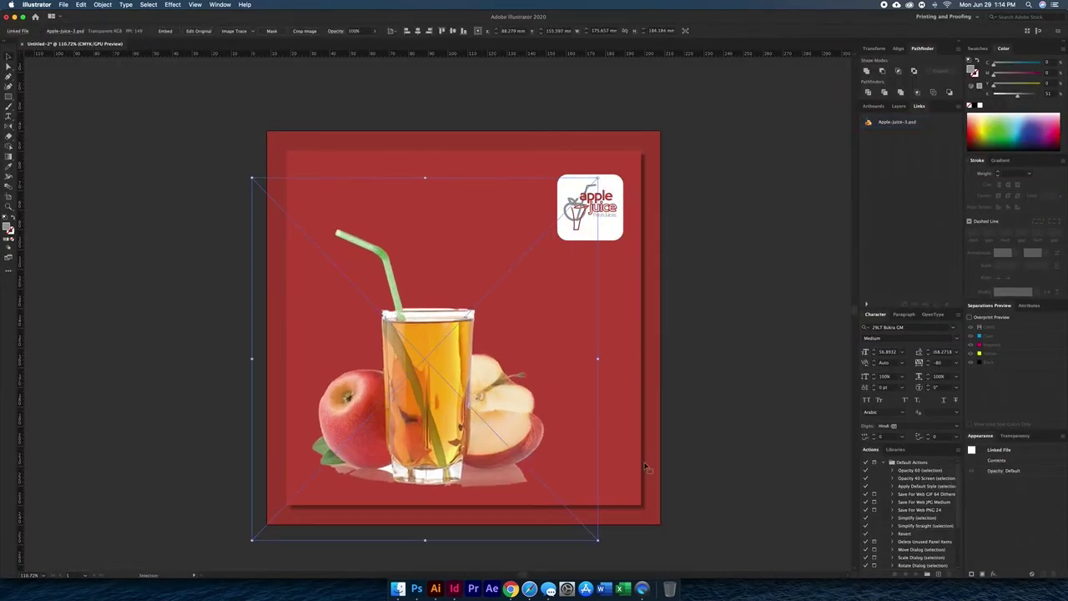
# Preview several Transparency blend modes on the juice image, ending back on Normal
pyautogui.click(981, 521)
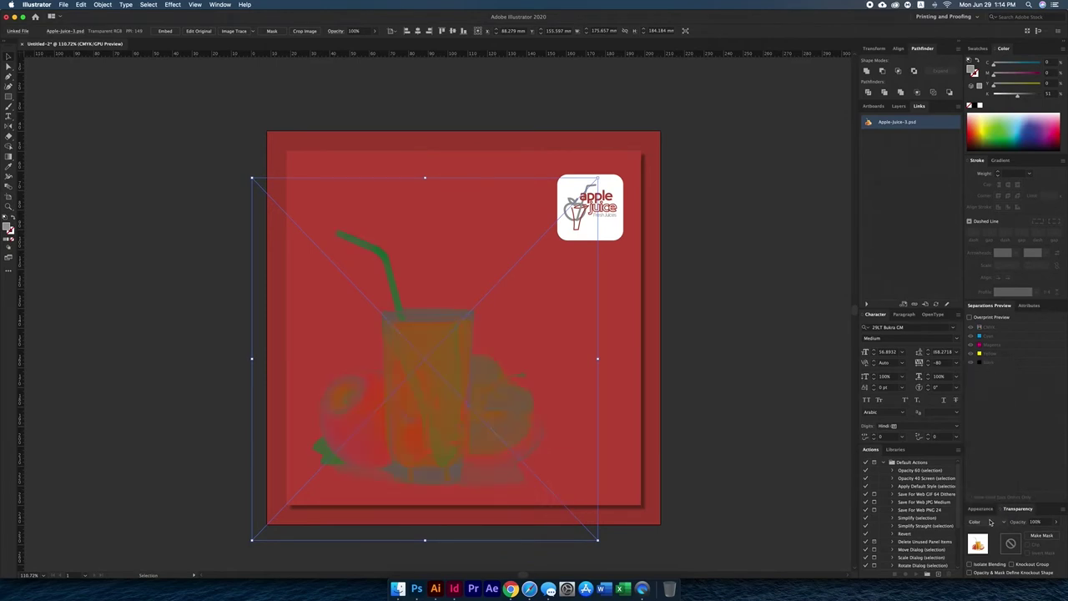
pyautogui.press('Up')
pyautogui.press('Up')
pyautogui.press('Up')
pyautogui.press('Up')
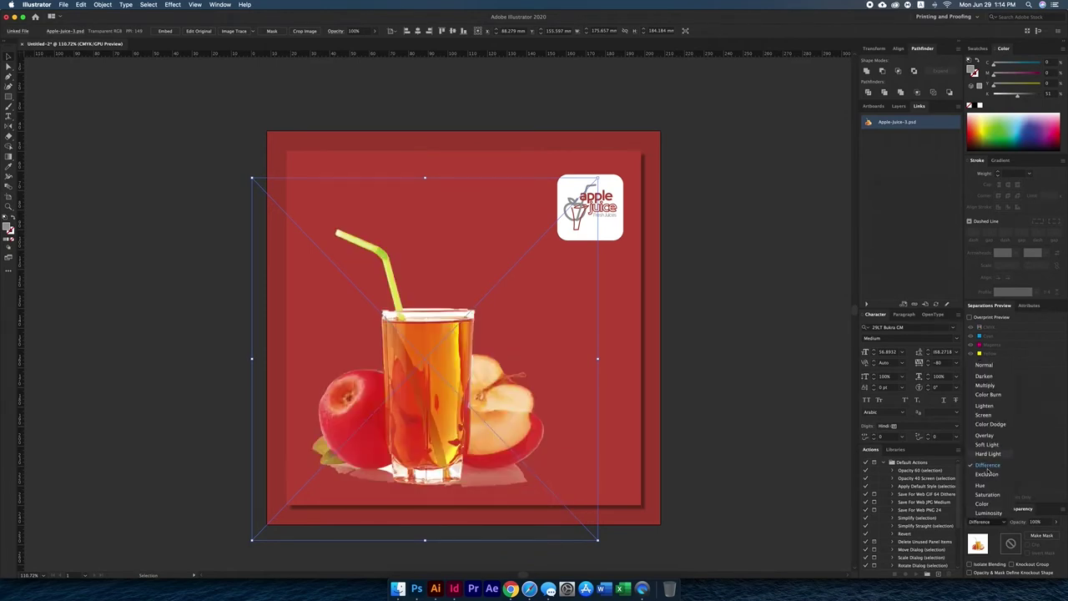
pyautogui.press('Up')
pyautogui.press('Return')
pyautogui.press('Up')
pyautogui.press('Up')
pyautogui.press('Up')
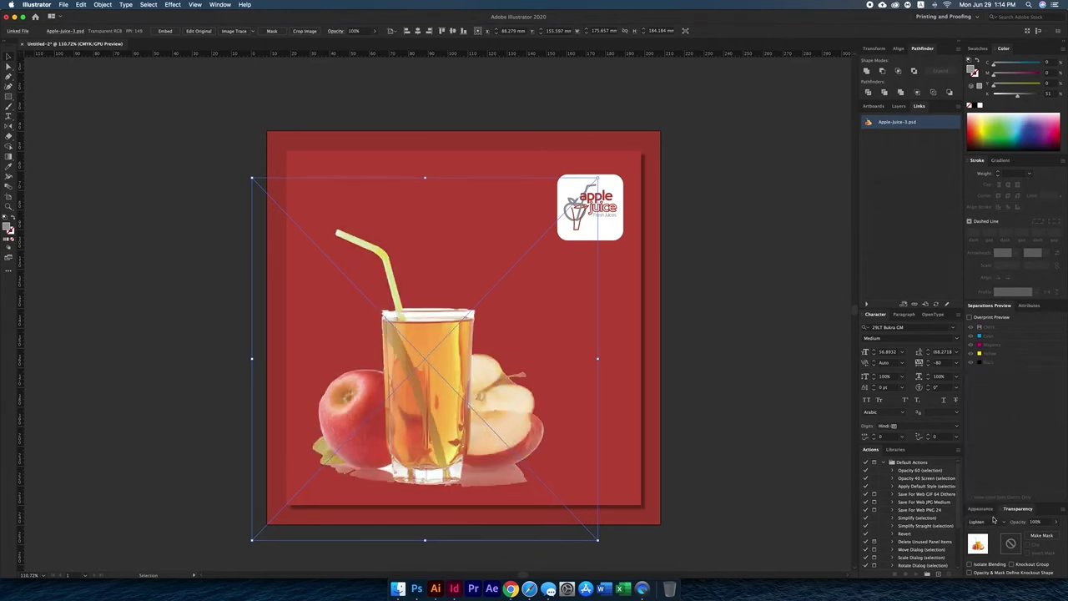
pyautogui.press('Up')
pyautogui.press('Up')
pyautogui.press('Up')
pyautogui.press('Up')
pyautogui.scroll(-1, 310, 219)
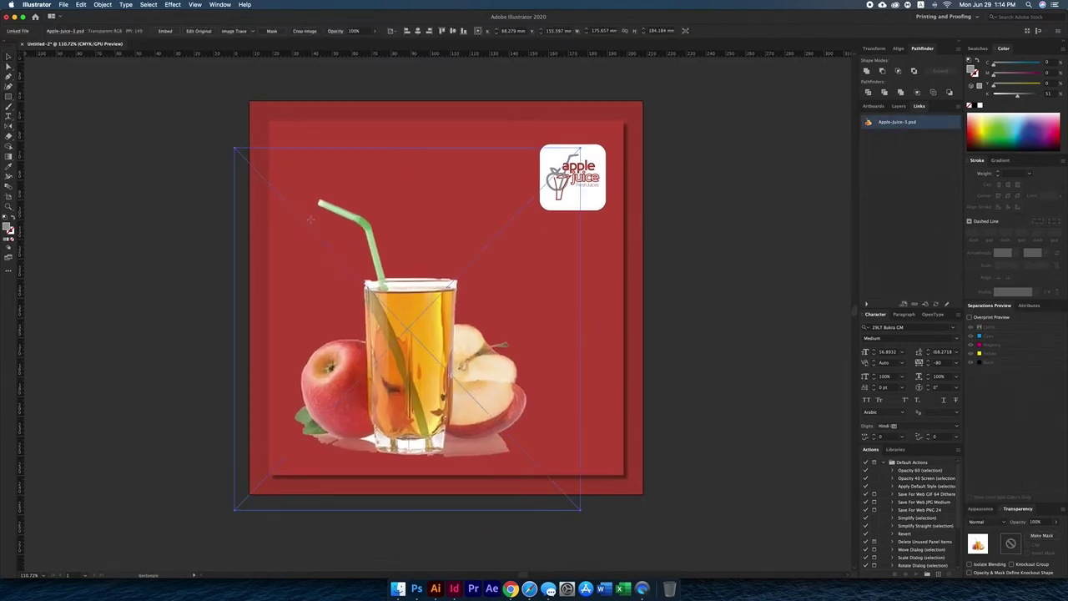
# Mask the juice image with a vertical white-to-black gradient rectangle as an opacity mask
pyautogui.moveTo(581, 468); pyautogui.dragTo(581, 467)
pyautogui.press('.')
pyautogui.press('g')
pyautogui.moveTo(423, 203); pyautogui.dragTo(424, 439)
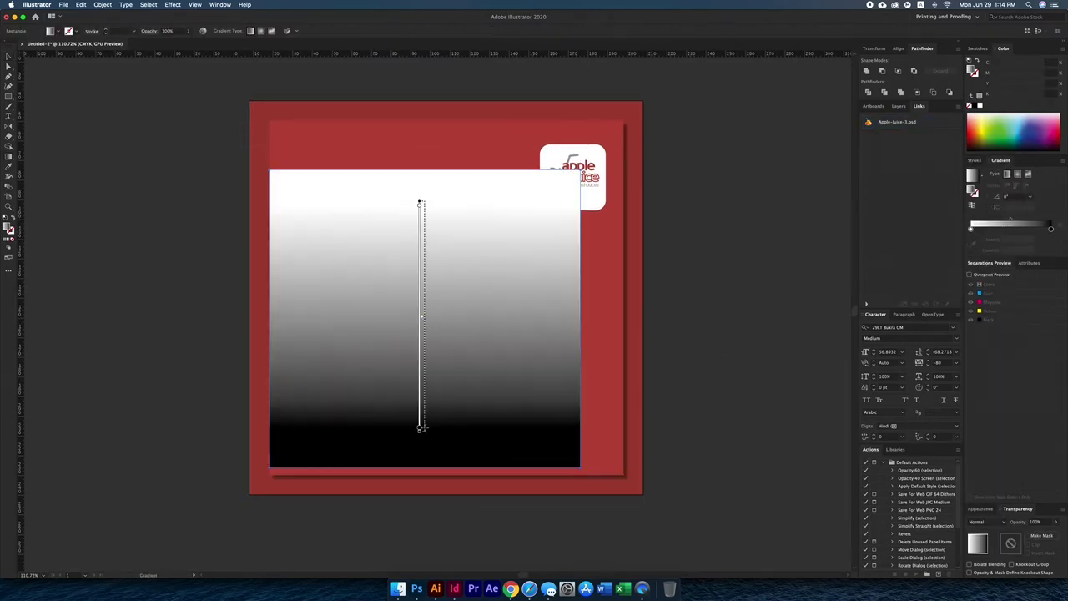
pyautogui.hotkey('ctrl', 'a')
pyautogui.click(1041, 535)
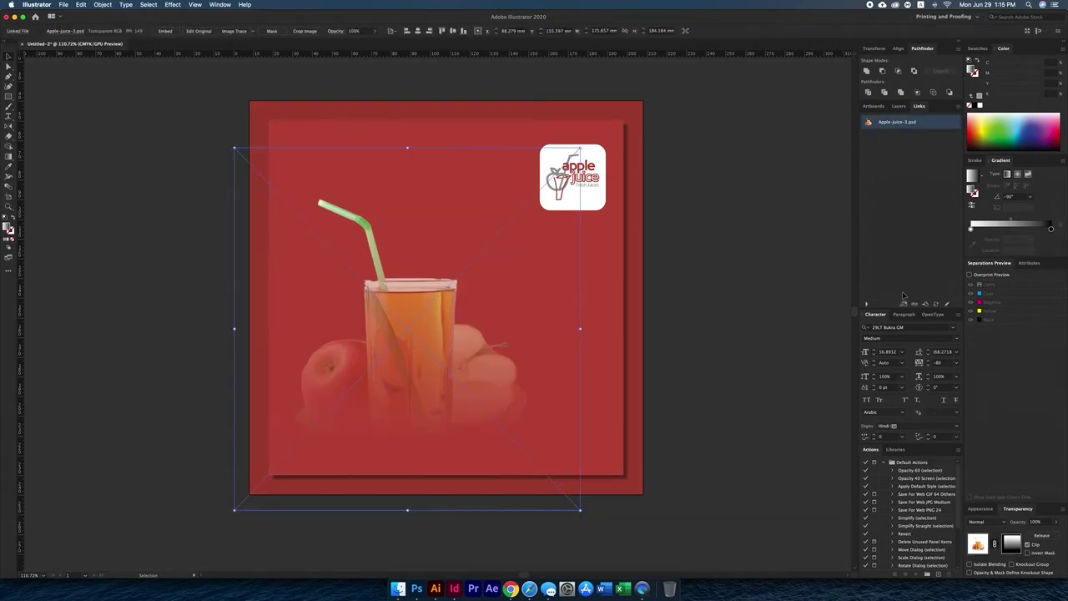
pyautogui.moveTo(424, 243); pyautogui.dragTo(423, 473)
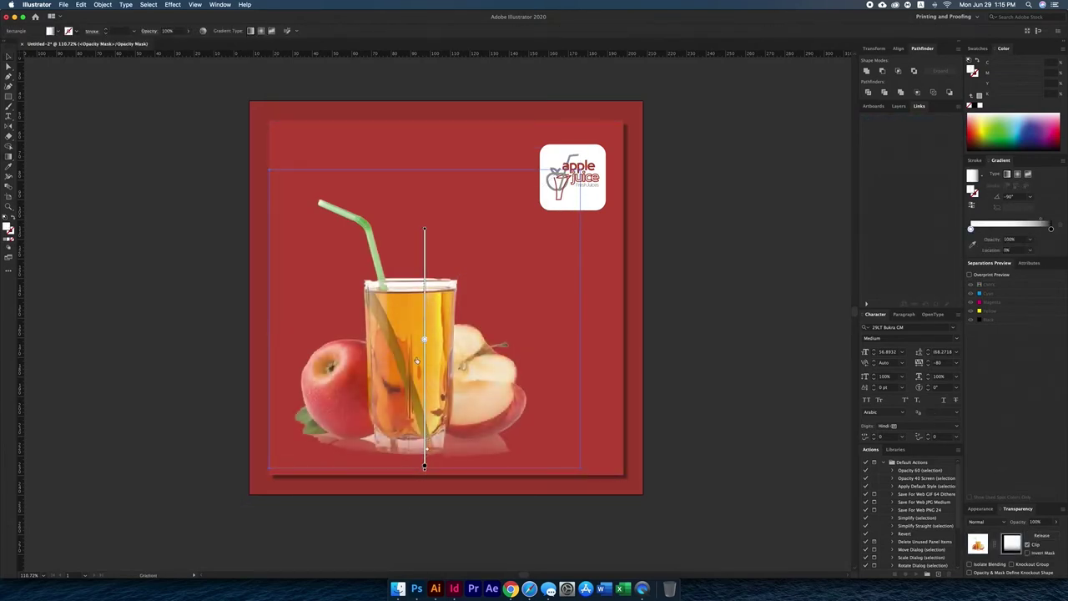
# Draw a large darker red circle, send it behind the juice image, then nudge the Photoshop juice layer
pyautogui.click(661, 405)
pyautogui.moveTo(279, 121); pyautogui.dragTo(572, 427)
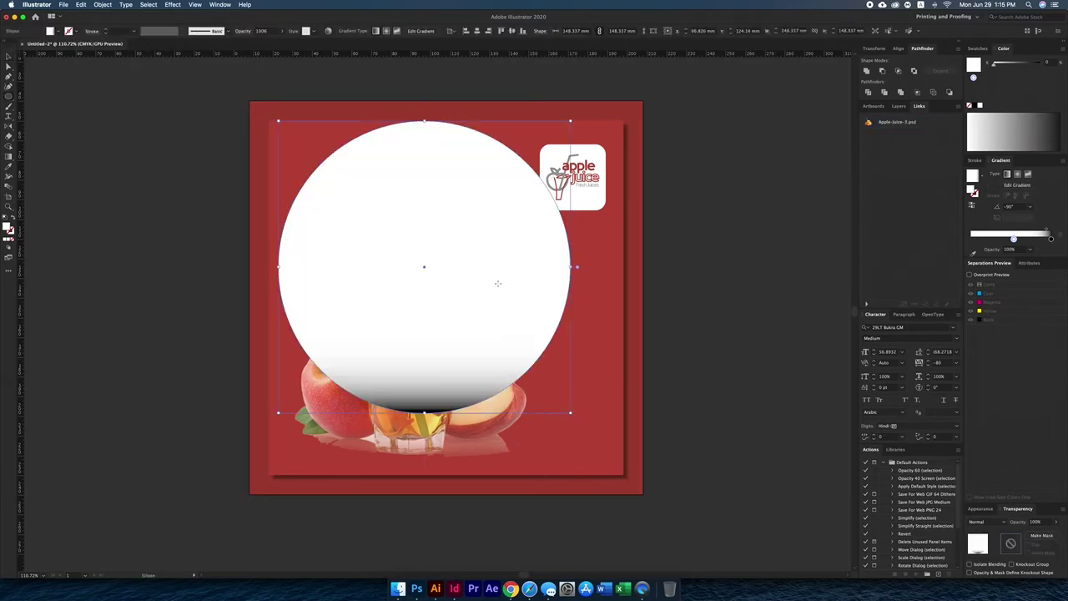
pyautogui.moveTo(513, 274); pyautogui.dragTo(493, 364)
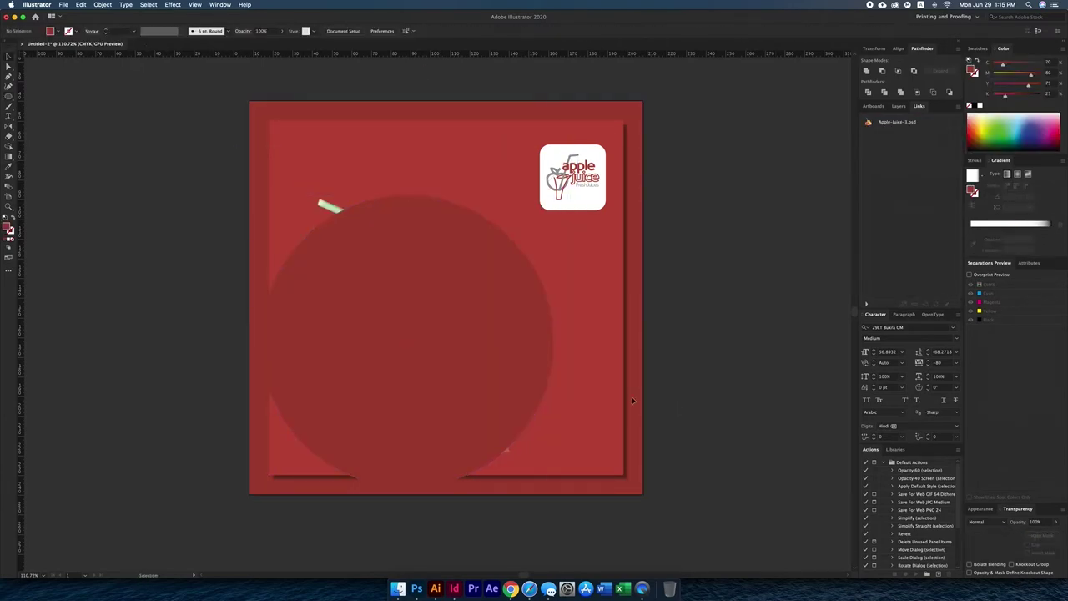
pyautogui.hotkey('ctrl', 'a')
pyautogui.hotkey('ctrl', '7')
pyautogui.click(684, 464)
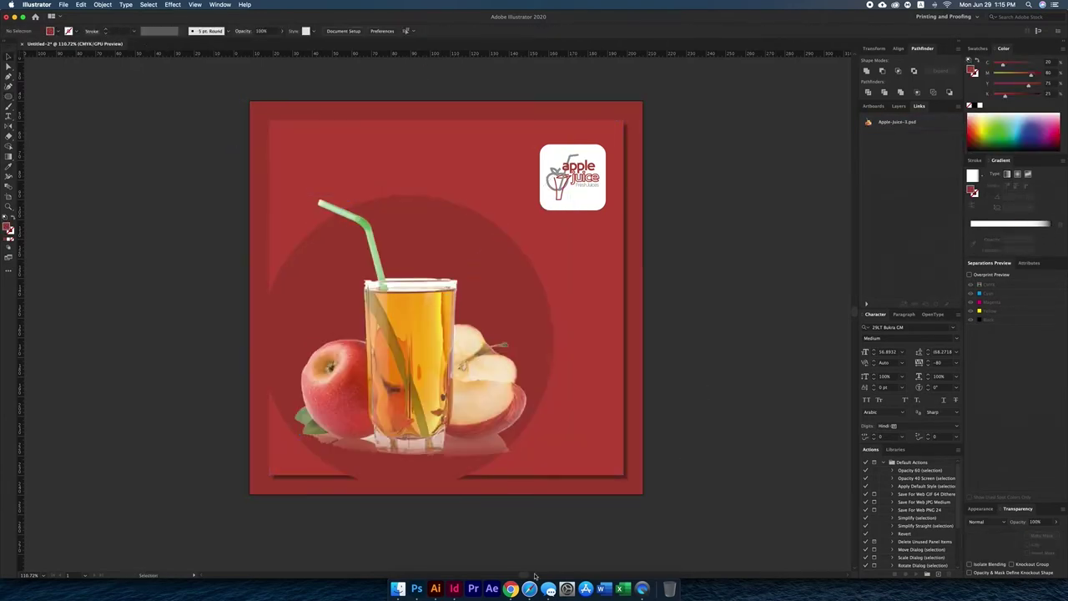
pyautogui.click(424, 587)
pyautogui.moveTo(507, 460); pyautogui.dragTo(520, 472)
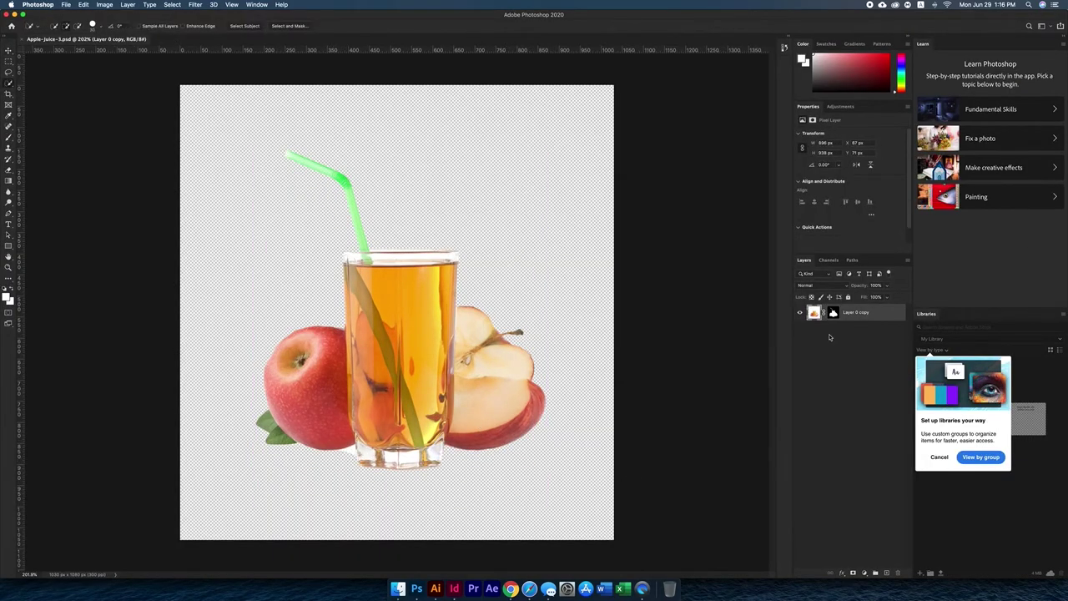
# Zoom in on the left apple/glass edge, fit to view, then accept Illustrator's linked-image update
pyautogui.press('z')
pyautogui.moveTo(351, 427); pyautogui.dragTo(438, 401)
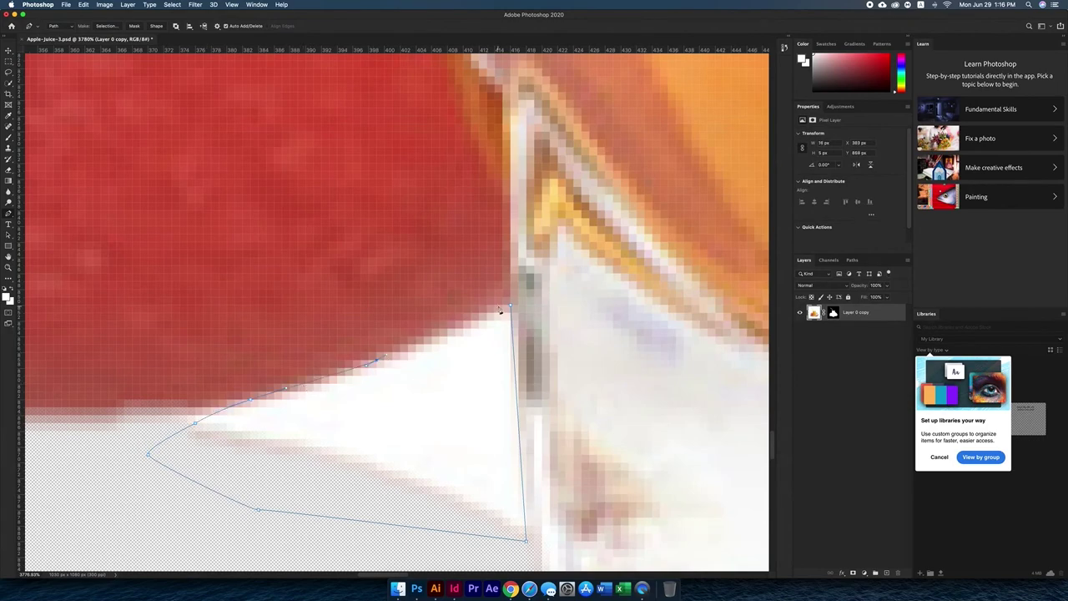
pyautogui.hotkey('ctrl', '0')
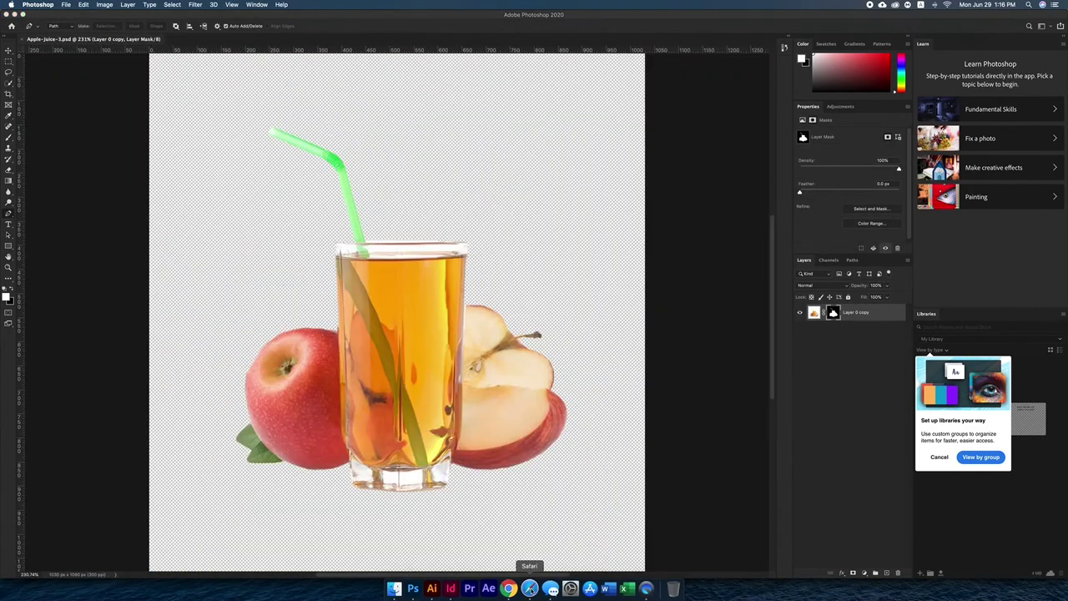
pyautogui.click(435, 587)
pyautogui.click(614, 308)
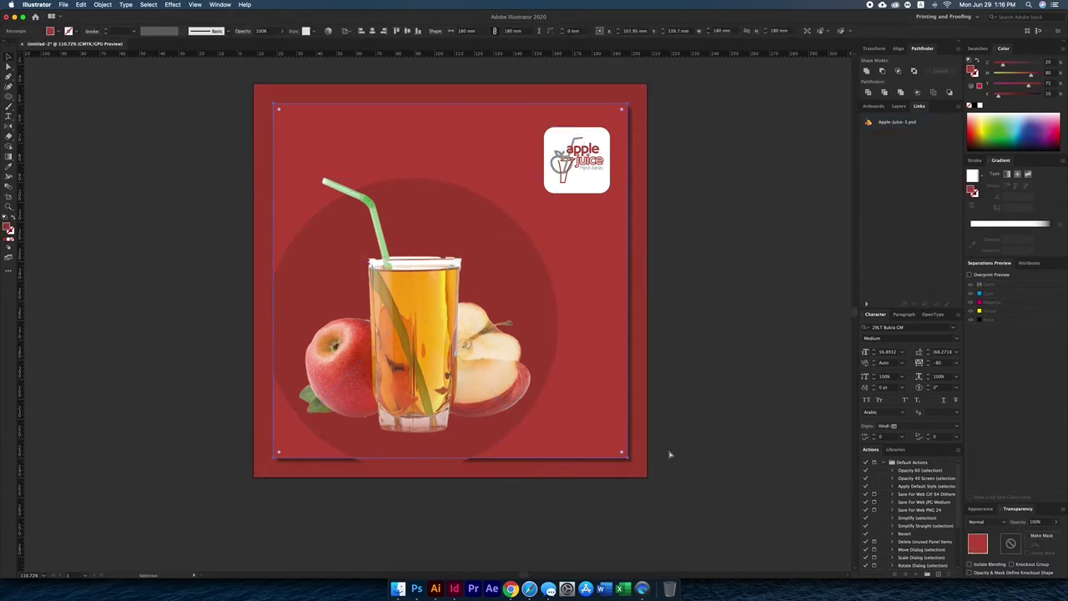
# Nudge the updated juice image down and draw a dark red oval shadow beneath the glass
pyautogui.hotkey('ctrl', 'shift', ']')
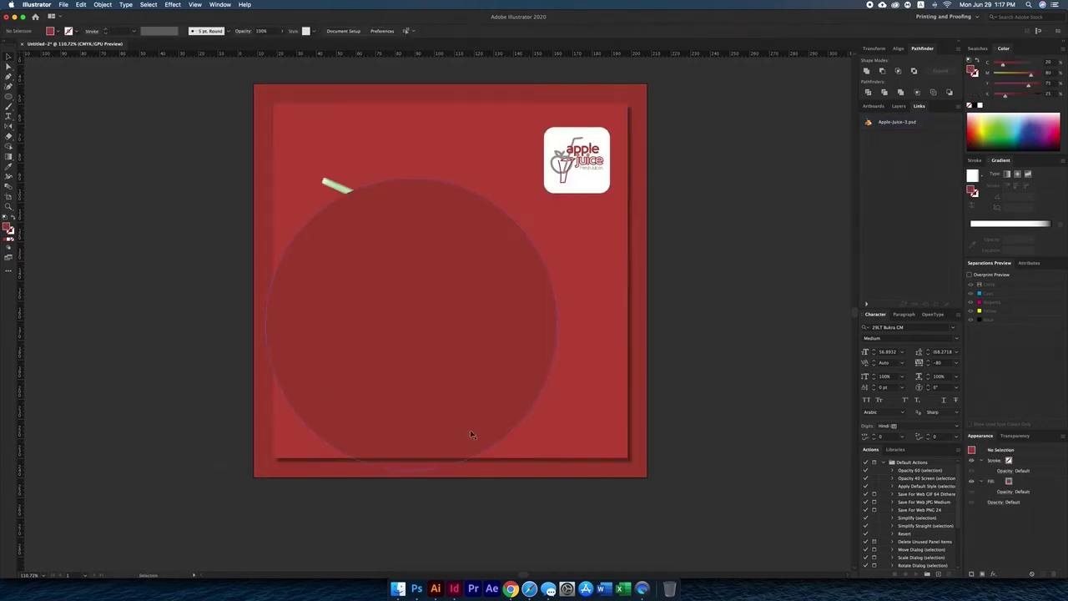
pyautogui.click(524, 307)
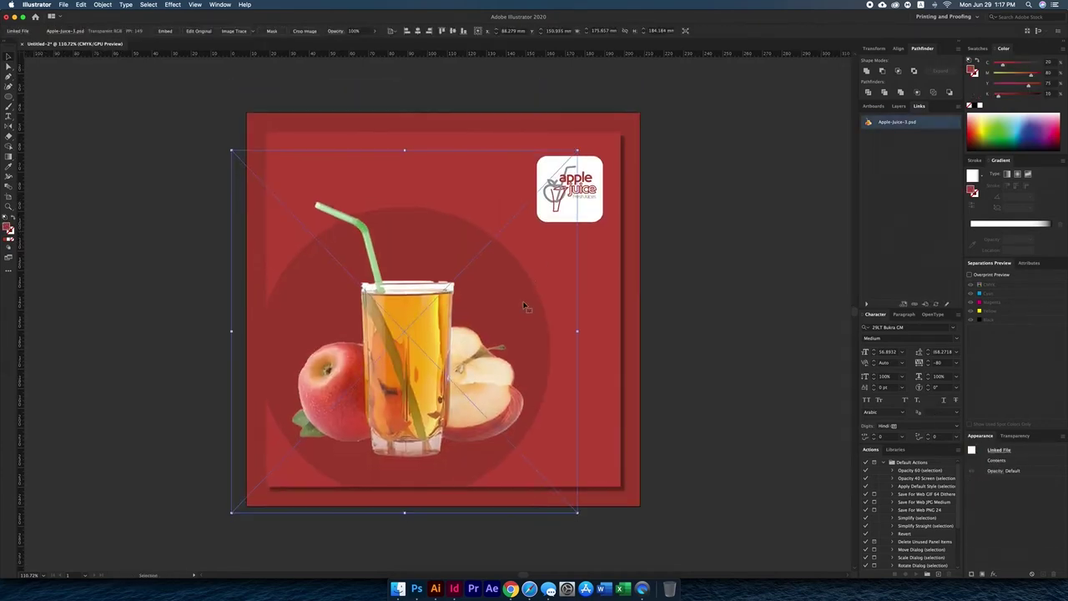
pyautogui.click(1016, 435)
pyautogui.moveTo(490, 427); pyautogui.dragTo(491, 430)
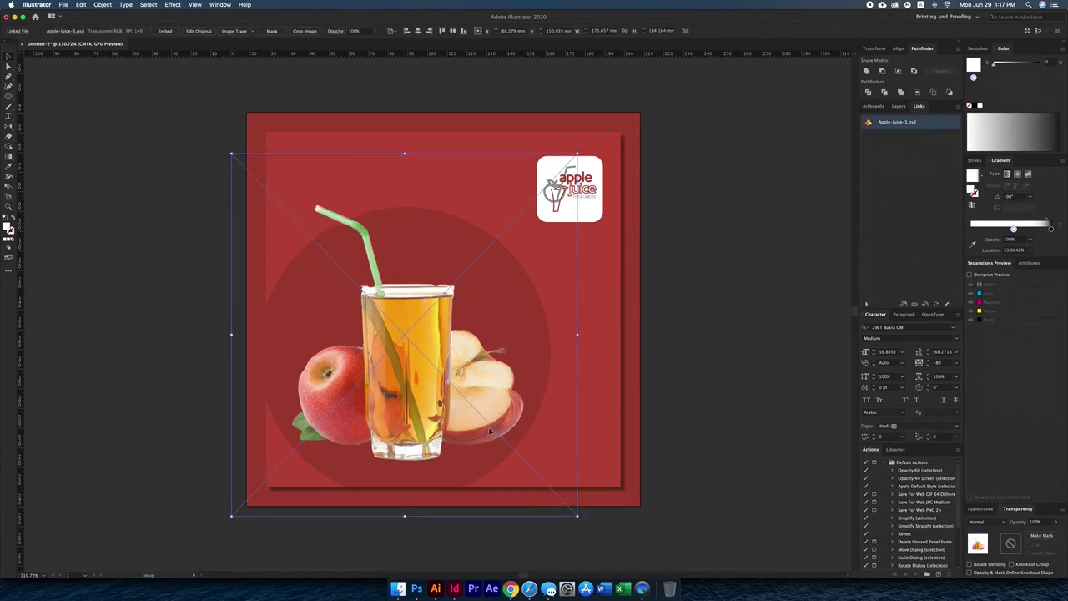
pyautogui.press('super+shift+a')
pyautogui.moveTo(529, 470); pyautogui.dragTo(471, 461)
pyautogui.click(1004, 98)
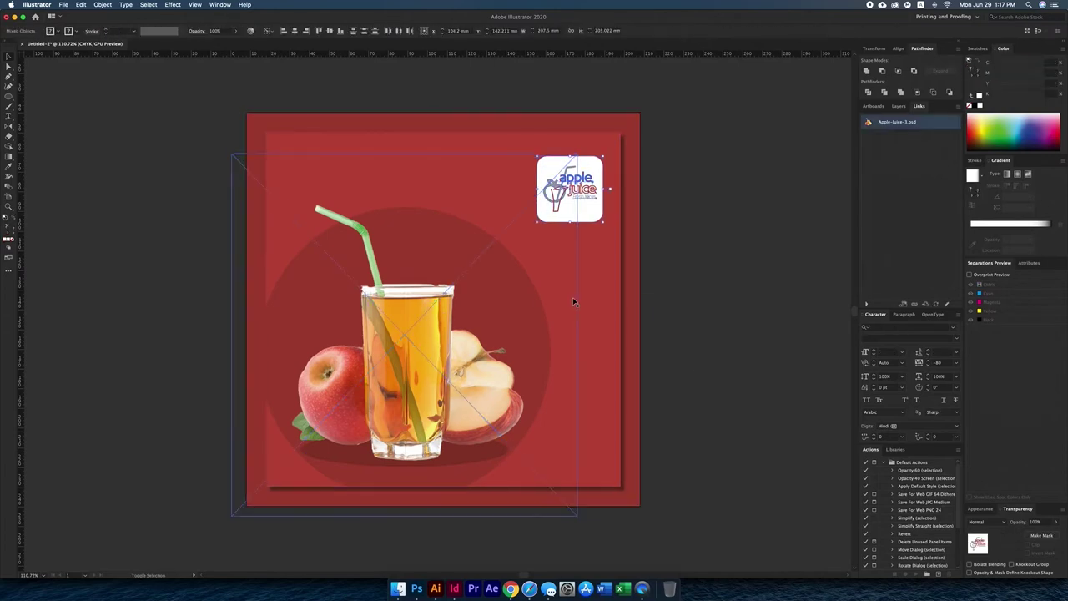
# Type 'Testy Apple Juice' into the headline and move it up beside the logo
pyautogui.scroll(-2, 487, 565)
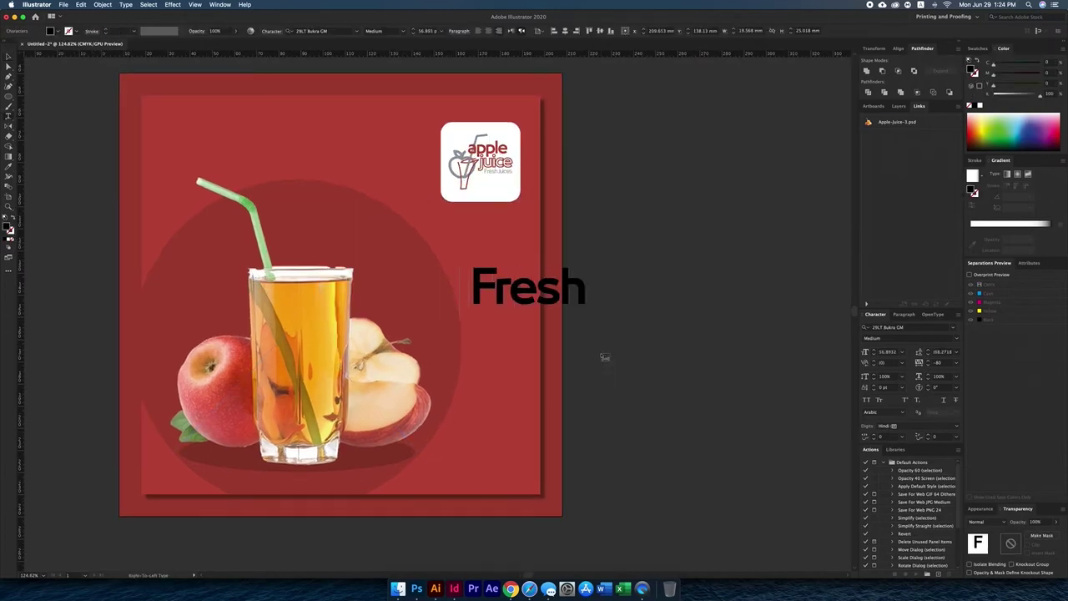
pyautogui.write(' & Testy Apple J')
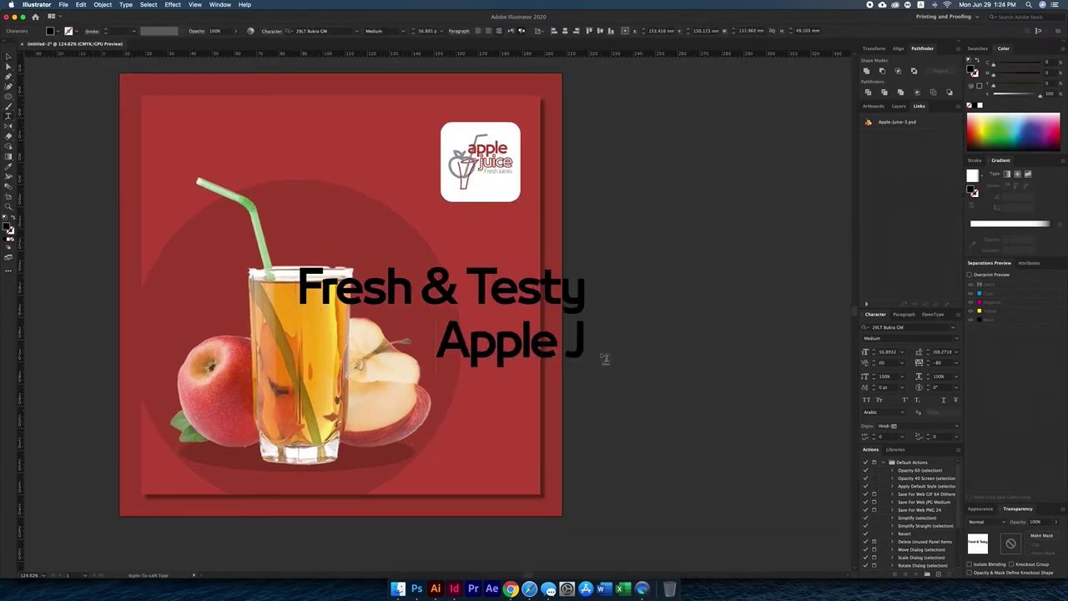
pyautogui.write('uice')
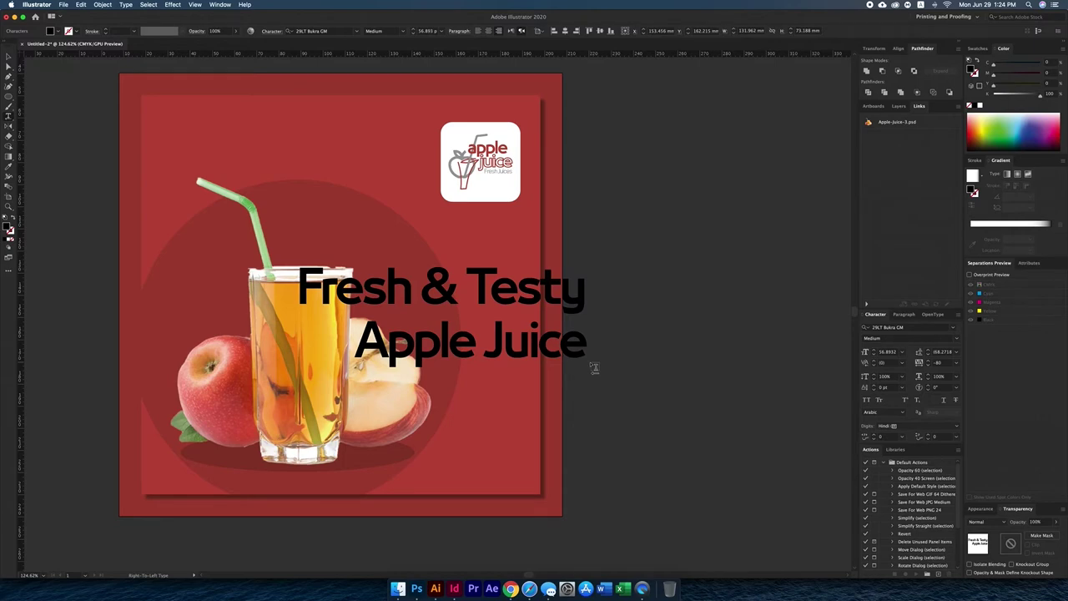
pyautogui.press('super+a')
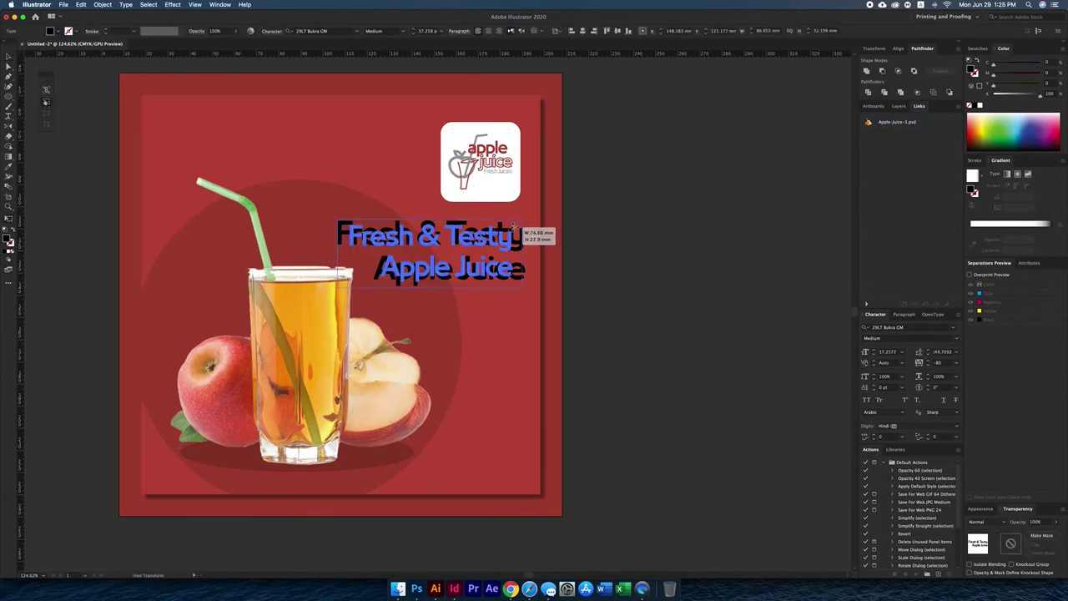
pyautogui.moveTo(495, 244); pyautogui.dragTo(381, 153)
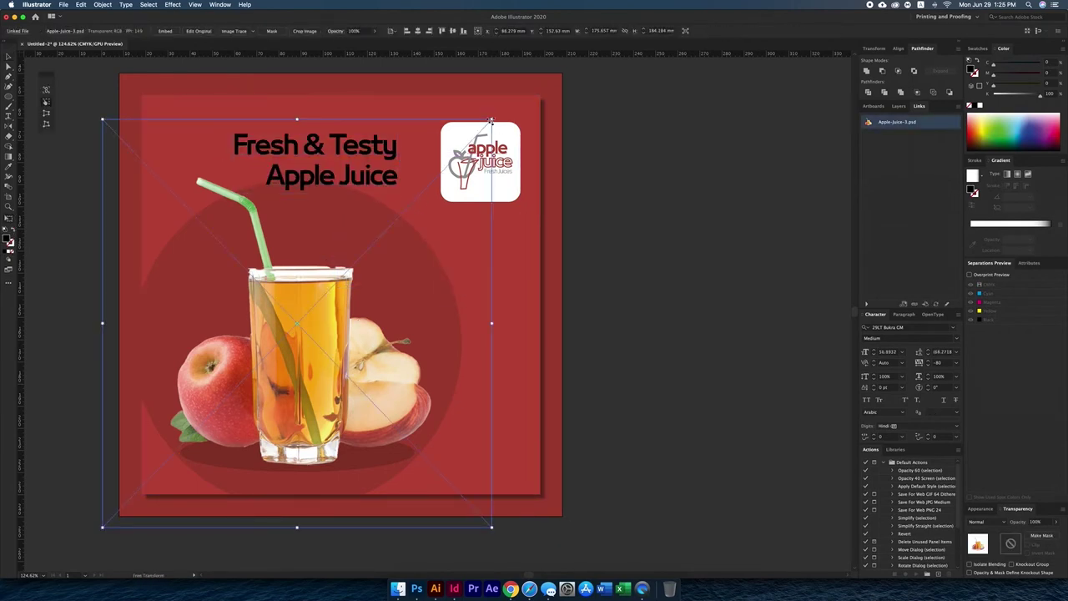
pyautogui.click(325, 158)
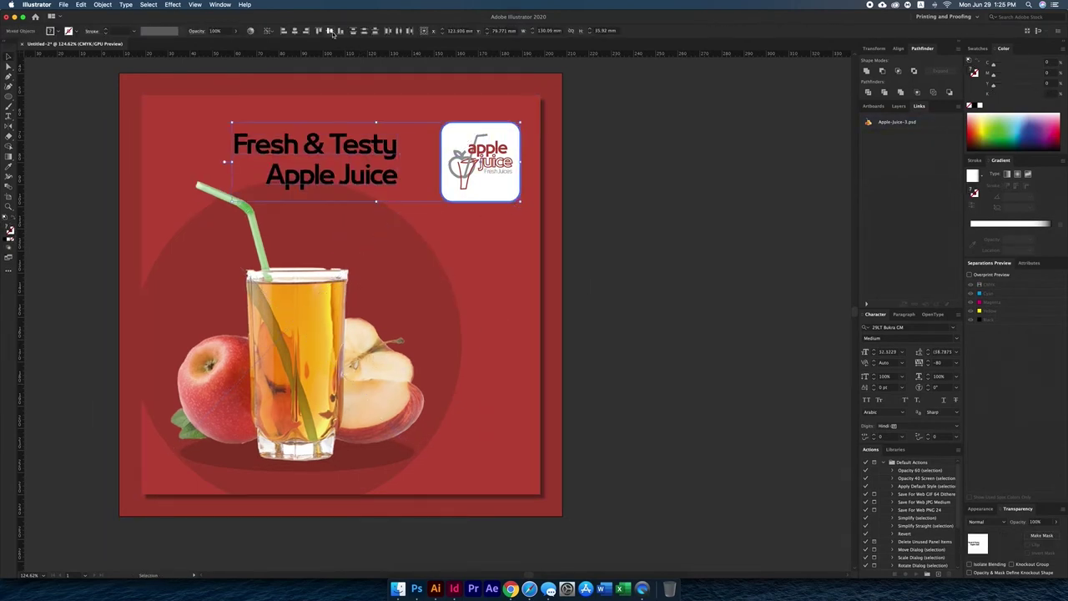
pyautogui.moveTo(326, 158)
pyautogui.mouseDown()
pyautogui.moveTo(492, 158)
pyautogui.moveTo(325, 158)
pyautogui.moveTo(493, 284)
pyautogui.moveTo(656, 275)
pyautogui.moveTo(619, 260)
pyautogui.mouseUp()
# Split the headline so '&' and 'Testy' become separate text objects from 'Fresh'
pyautogui.scroll(2, 510, 269)
pyautogui.scroll(1, 511, 268)
pyautogui.press('BackSpace')
pyautogui.doubleClick(588, 250)
pyautogui.press('BackSpace')
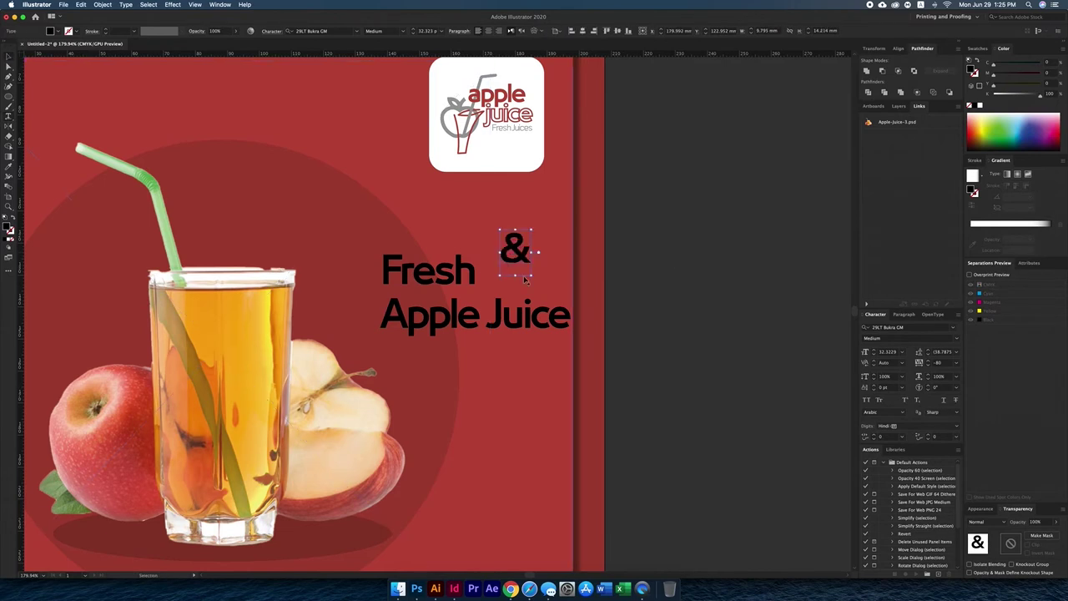
pyautogui.moveTo(512, 249)
pyautogui.mouseDown()
pyautogui.moveTo(457, 275)
pyautogui.moveTo(501, 291)
pyautogui.mouseUp()
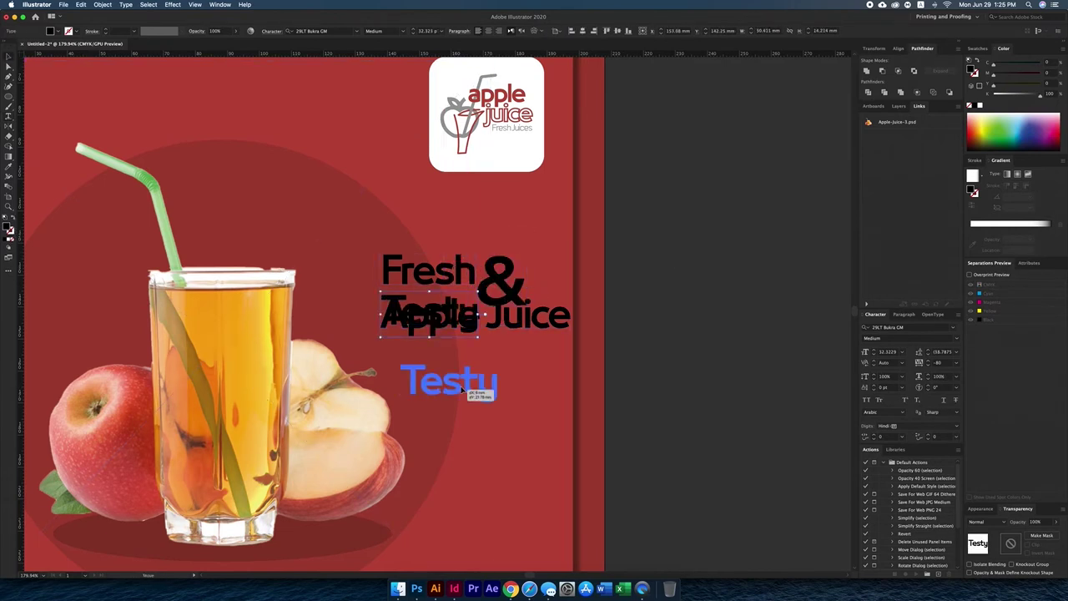
pyautogui.moveTo(463, 389); pyautogui.dragTo(450, 379)
# Arrange Fresh, &, Testy and an enlarged Apple Juice into a stacked headline, shrinking the '&'
pyautogui.scroll(2, 450, 333)
pyautogui.moveTo(519, 291); pyautogui.dragTo(505, 342)
pyautogui.moveTo(488, 413); pyautogui.dragTo(594, 265)
pyautogui.moveTo(513, 332); pyautogui.dragTo(633, 386)
pyautogui.moveTo(546, 381); pyautogui.dragTo(530, 354)
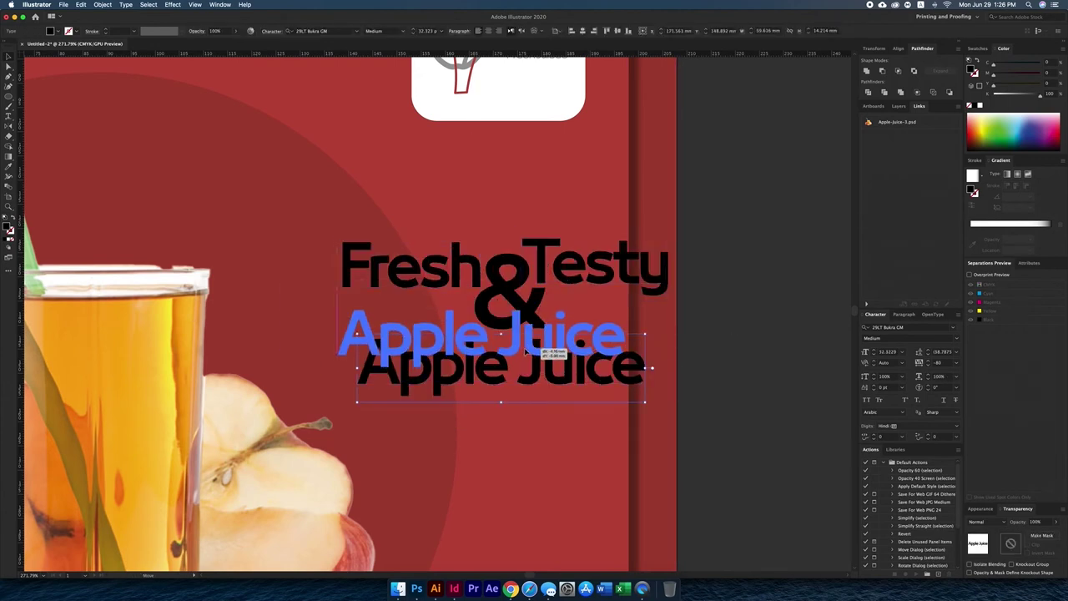
pyautogui.moveTo(628, 374); pyautogui.dragTo(672, 371)
pyautogui.click(511, 302)
pyautogui.moveTo(548, 361); pyautogui.dragTo(534, 338)
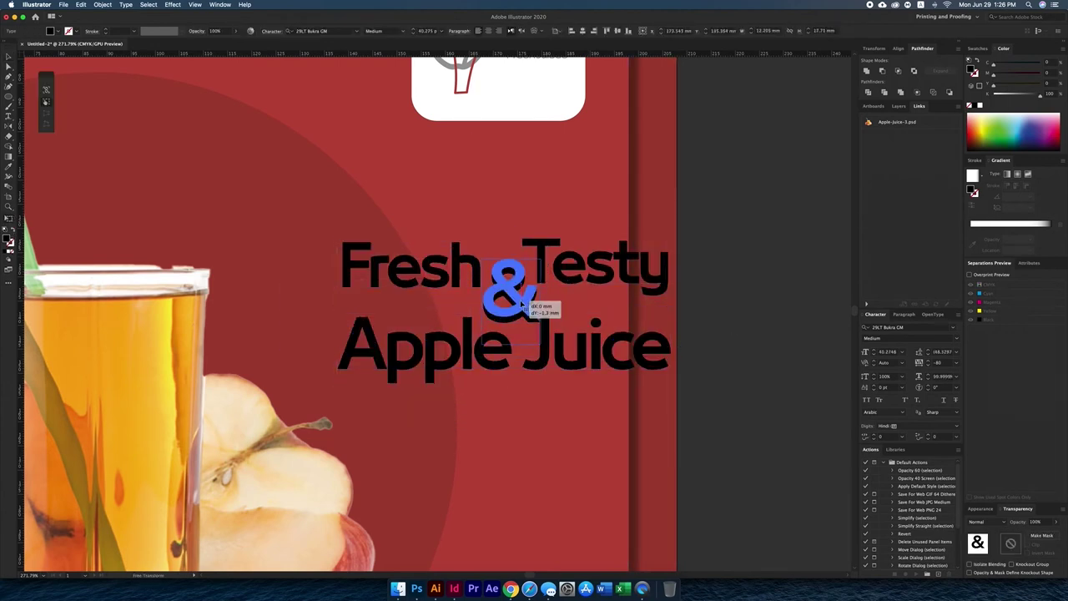
pyautogui.moveTo(584, 265); pyautogui.dragTo(574, 265)
pyautogui.click(413, 267)
pyautogui.moveTo(413, 267); pyautogui.dragTo(418, 266)
pyautogui.moveTo(520, 341); pyautogui.dragTo(511, 340)
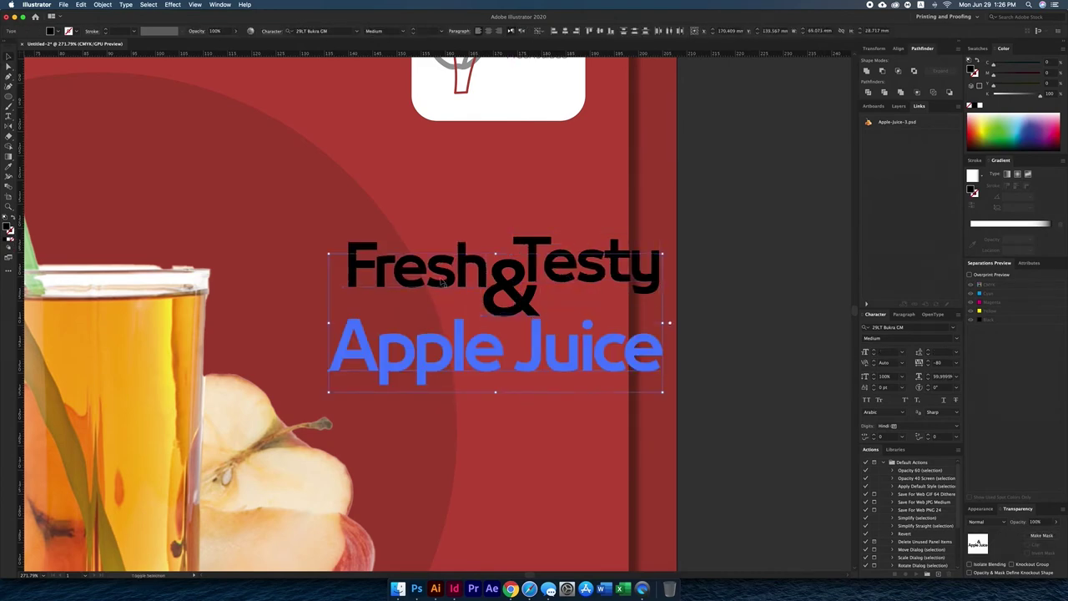
# Move the logo to the top-left, the glass image right, and the dark-red circle behind the glass
pyautogui.scroll(-3, 668, 351)
pyautogui.scroll(-2, 667, 350)
pyautogui.click(650, 219)
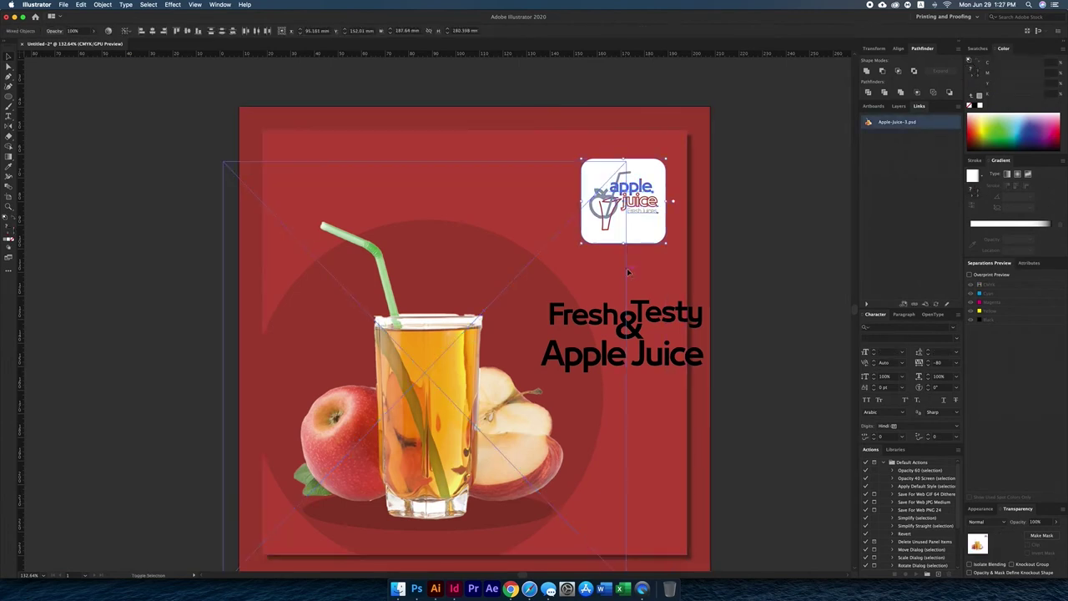
pyautogui.moveTo(650, 219); pyautogui.dragTo(360, 218)
pyautogui.moveTo(391, 413); pyautogui.dragTo(506, 413)
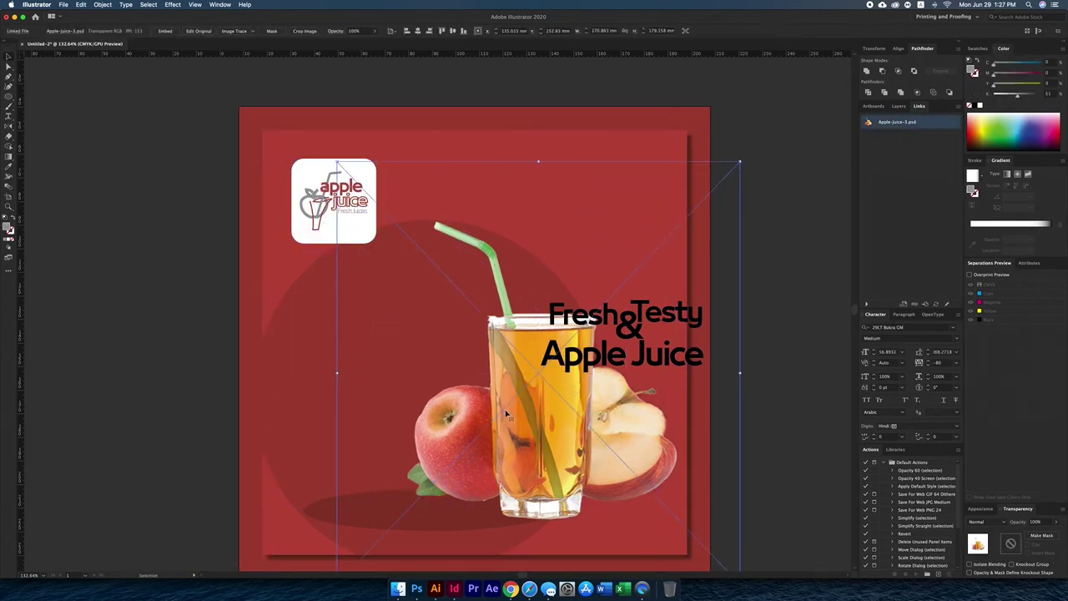
pyautogui.doubleClick(306, 481)
pyautogui.moveTo(292, 460); pyautogui.dragTo(404, 455)
pyautogui.press('Escape')
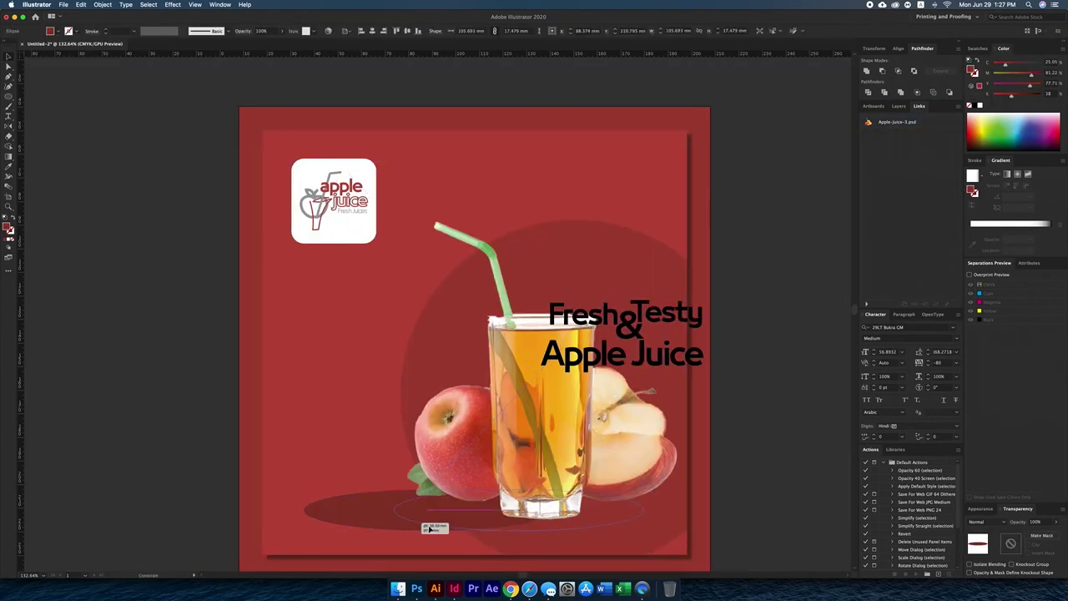
# Enlarge Testy below Fresh and move the Fresh & Testy words left of the glass
pyautogui.click(600, 331)
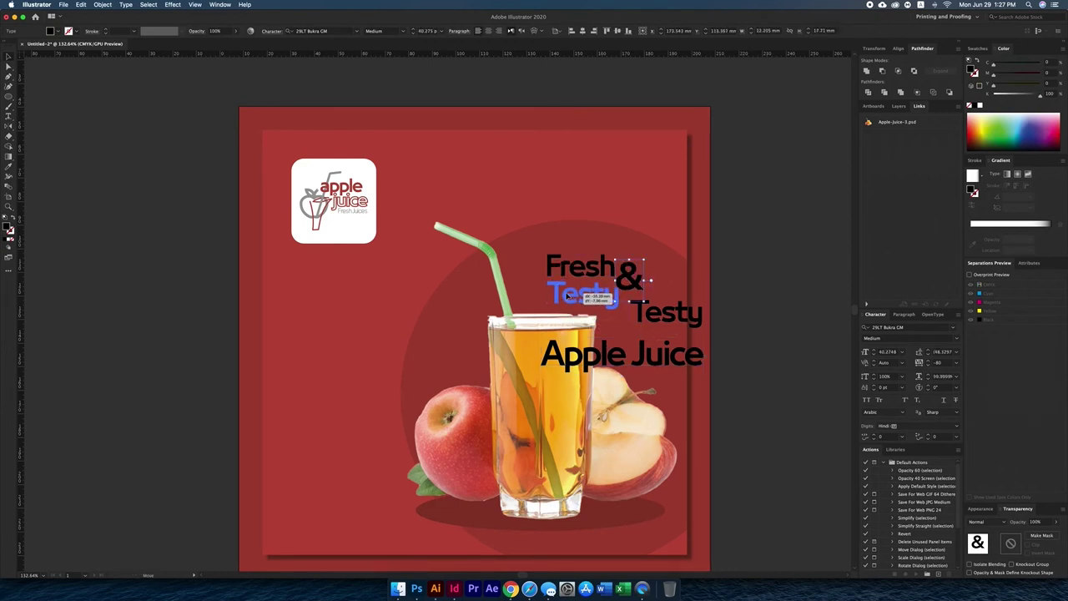
pyautogui.moveTo(566, 295); pyautogui.dragTo(568, 293)
pyautogui.moveTo(626, 312); pyautogui.dragTo(646, 318)
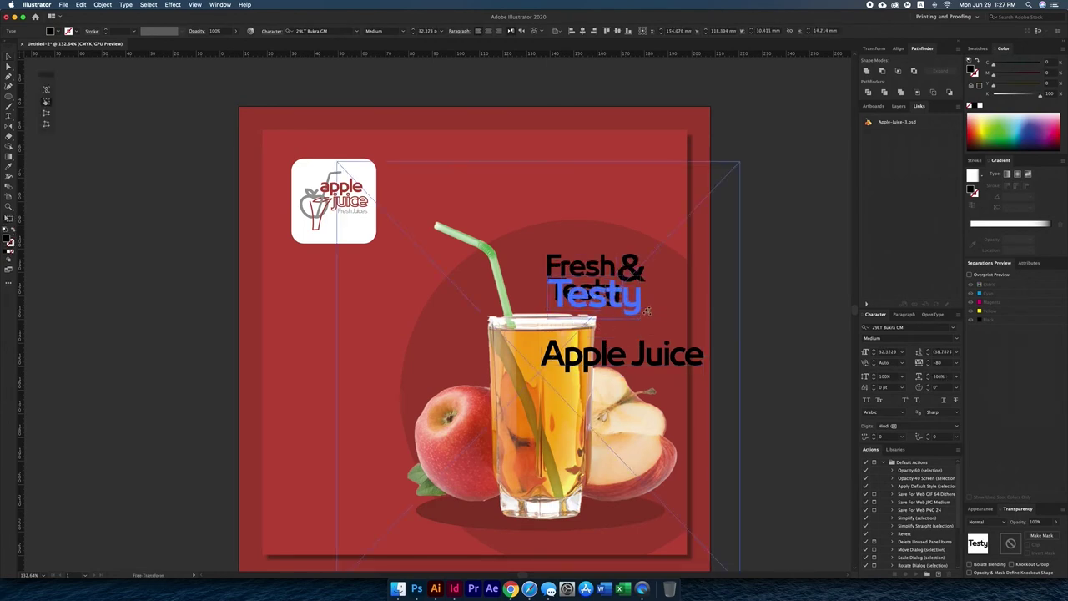
pyautogui.moveTo(601, 354); pyautogui.dragTo(607, 355)
pyautogui.click(593, 267)
pyautogui.keyDown('shift'); pyautogui.click(583, 296); pyautogui.keyUp('shift')
pyautogui.moveTo(604, 273)
pyautogui.mouseDown()
pyautogui.moveTo(361, 292)
pyautogui.moveTo(368, 301)
pyautogui.mouseUp()
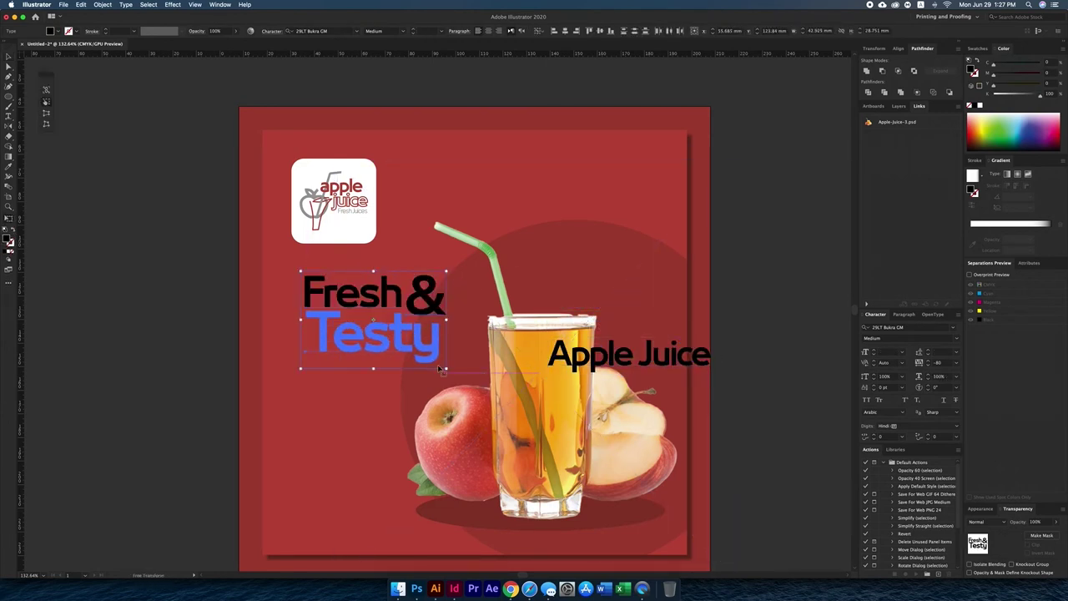
pyautogui.hotkey('ctrl', 'shift', 'a')
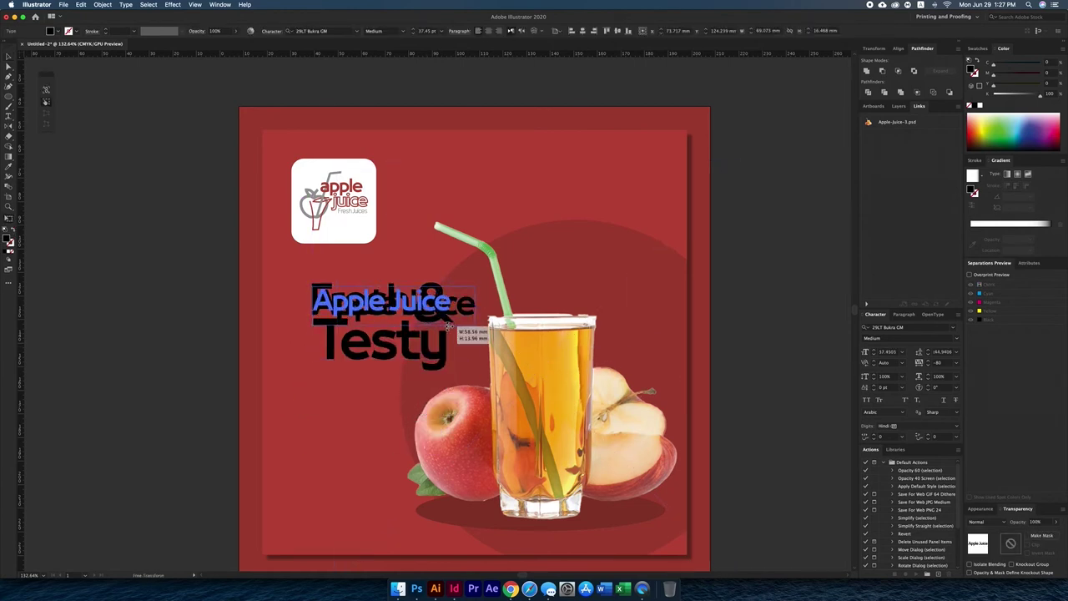
# Place Apple Juice below Testy and fill Fresh & Testy yellow-orange
pyautogui.moveTo(398, 408); pyautogui.dragTo(409, 399)
pyautogui.keyDown('shift'); pyautogui.click(404, 317); pyautogui.keyUp('shift')
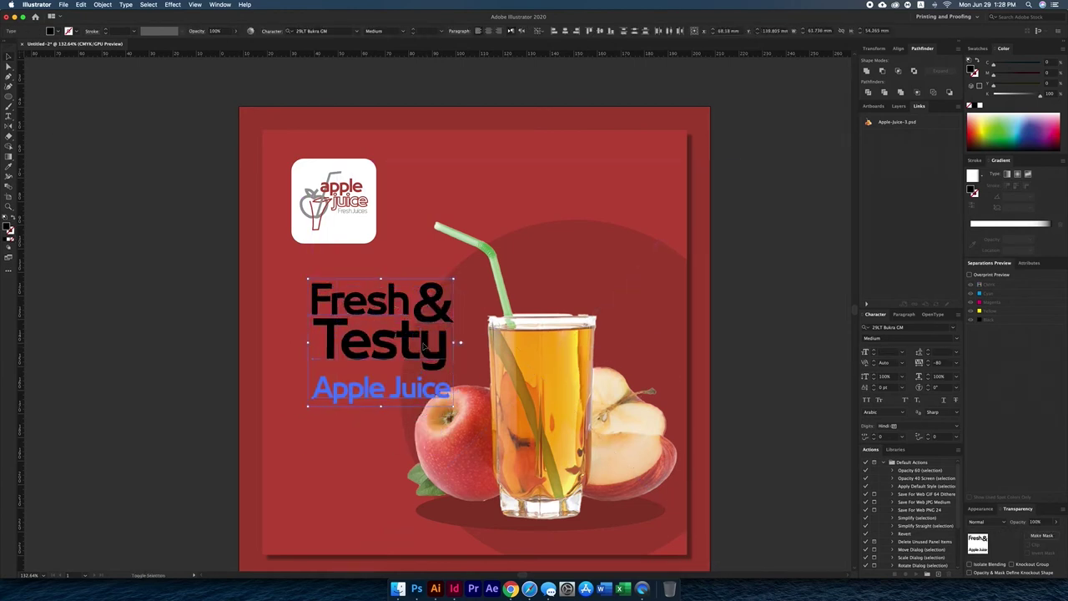
pyautogui.click(570, 395)
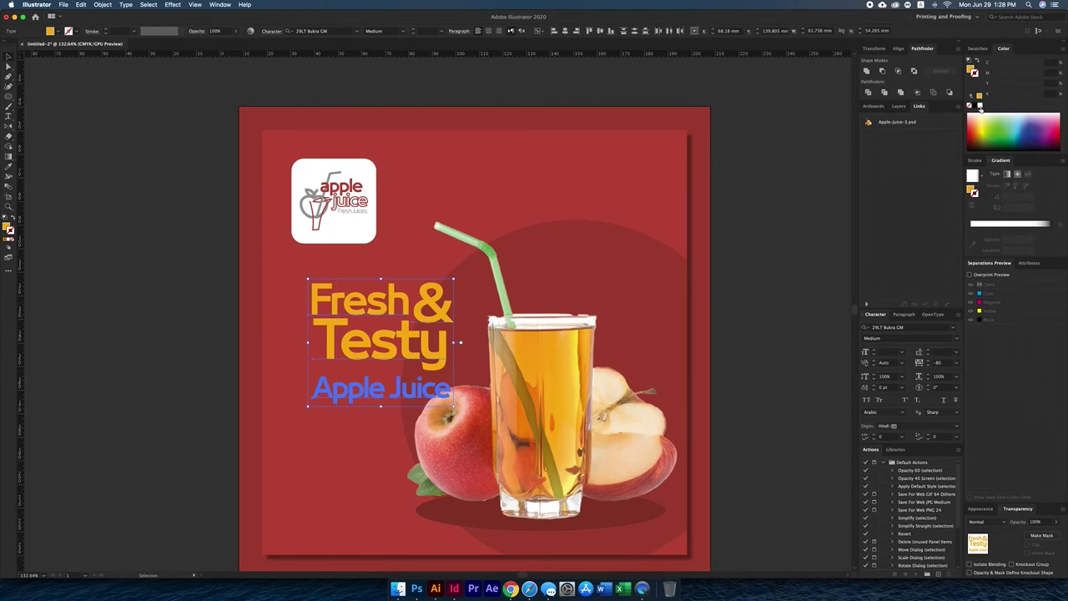
# Give the headline a thick white stroke outline
pyautogui.click(979, 105)
pyautogui.click(976, 160)
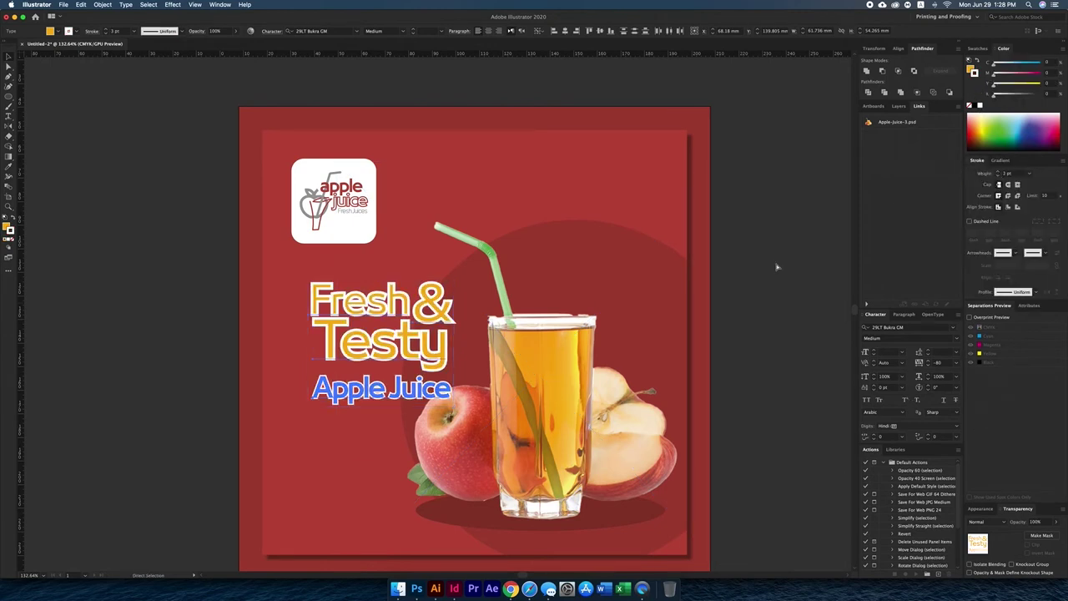
pyautogui.hotkey('ctrl', 'p')
pyautogui.press('Escape')
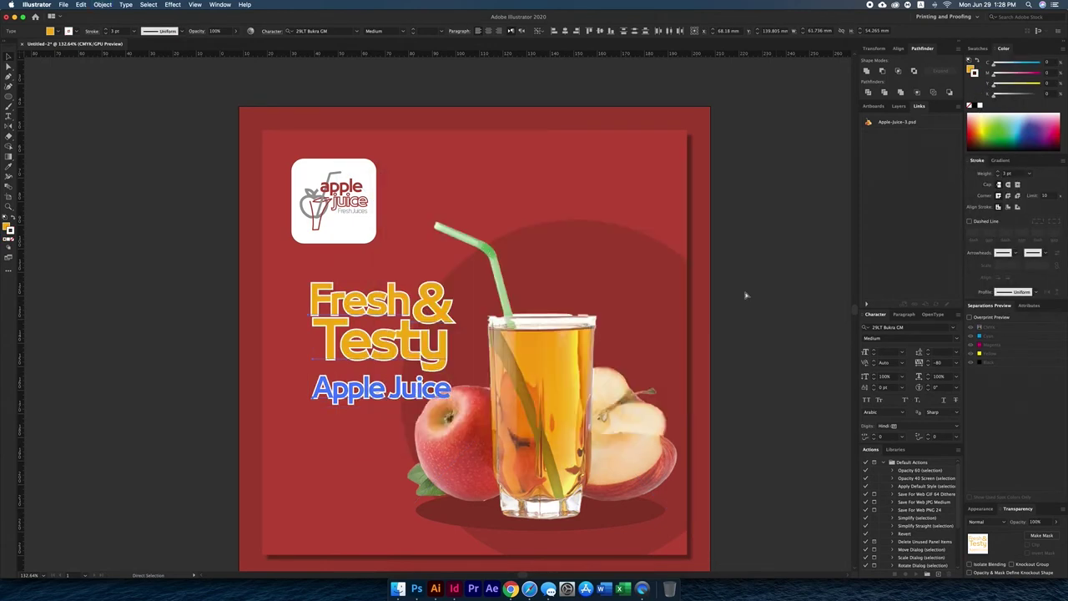
pyautogui.click(389, 309)
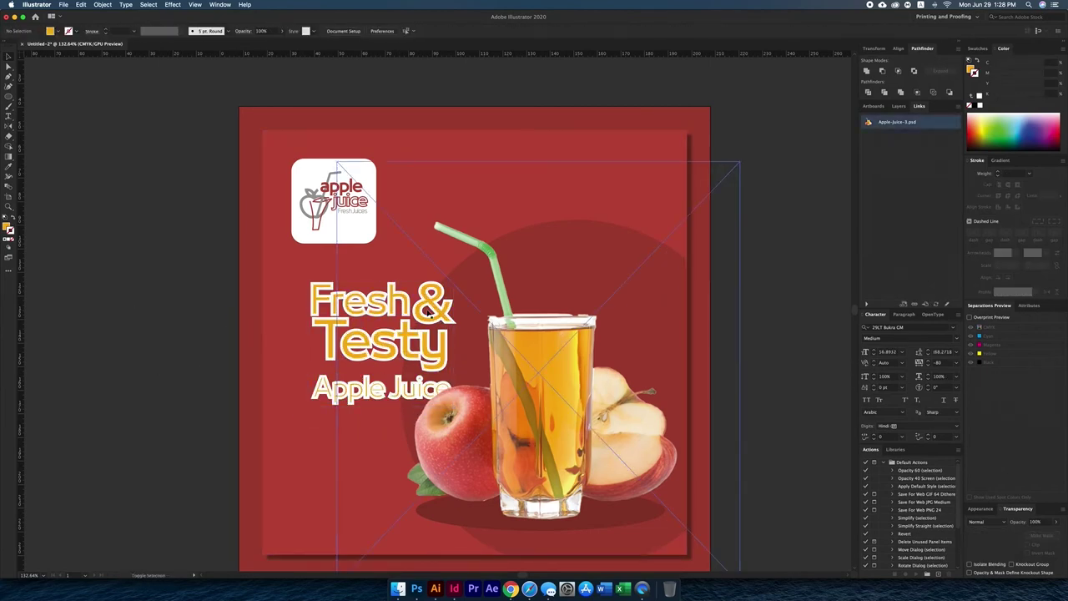
# Apply a Stylize > Drop Shadow effect to the headline group with default settings
pyautogui.click(738, 403)
pyautogui.click(380, 388)
pyautogui.click(981, 508)
pyautogui.click(1016, 574)
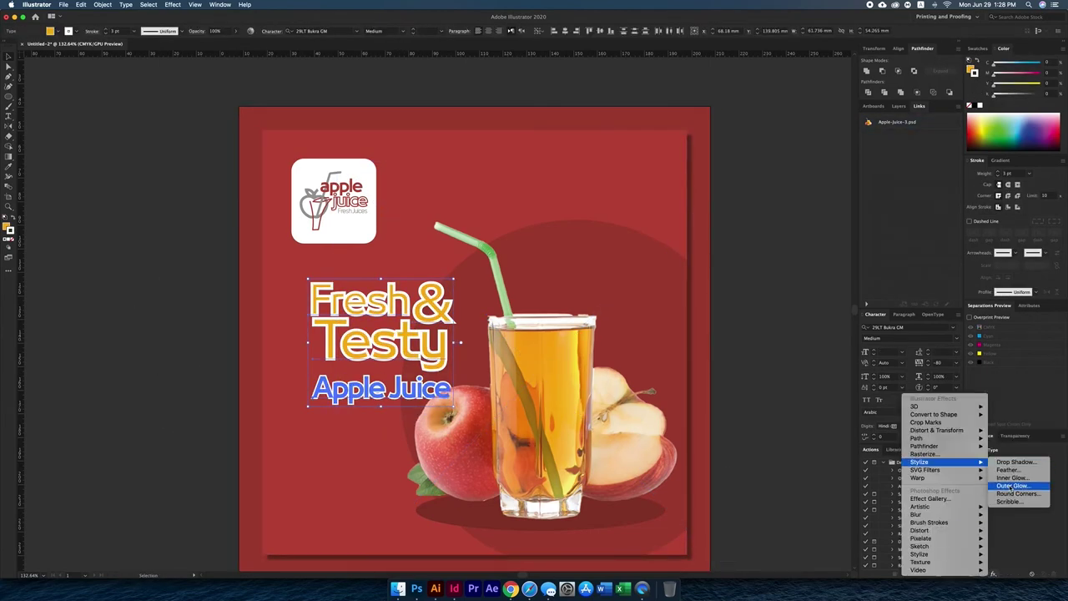
pyautogui.click(1018, 485)
pyautogui.click(848, 306)
pyautogui.click(725, 398)
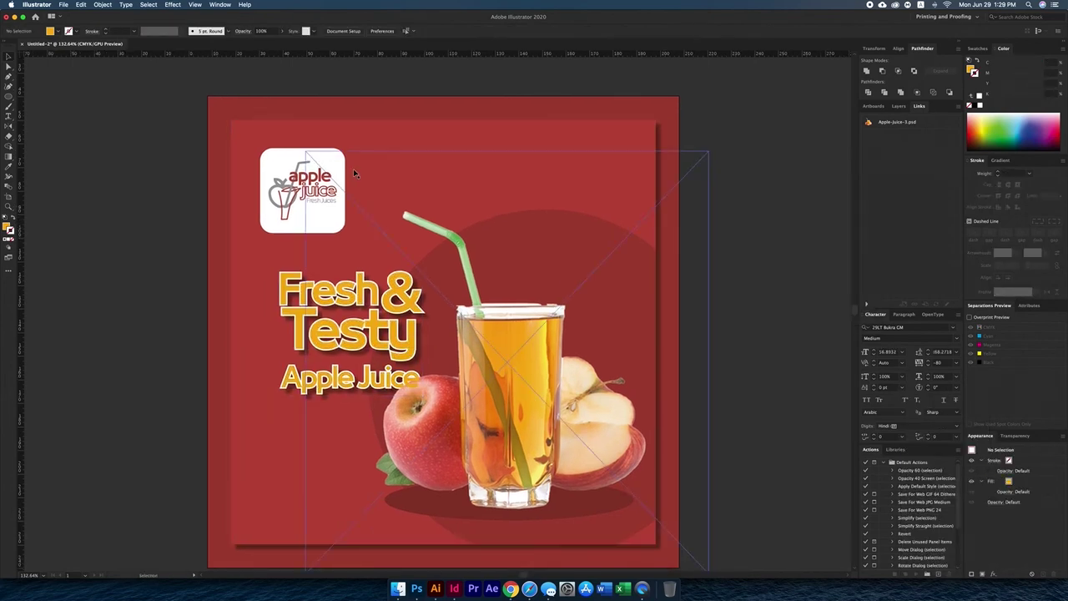
pyautogui.click(511, 587)
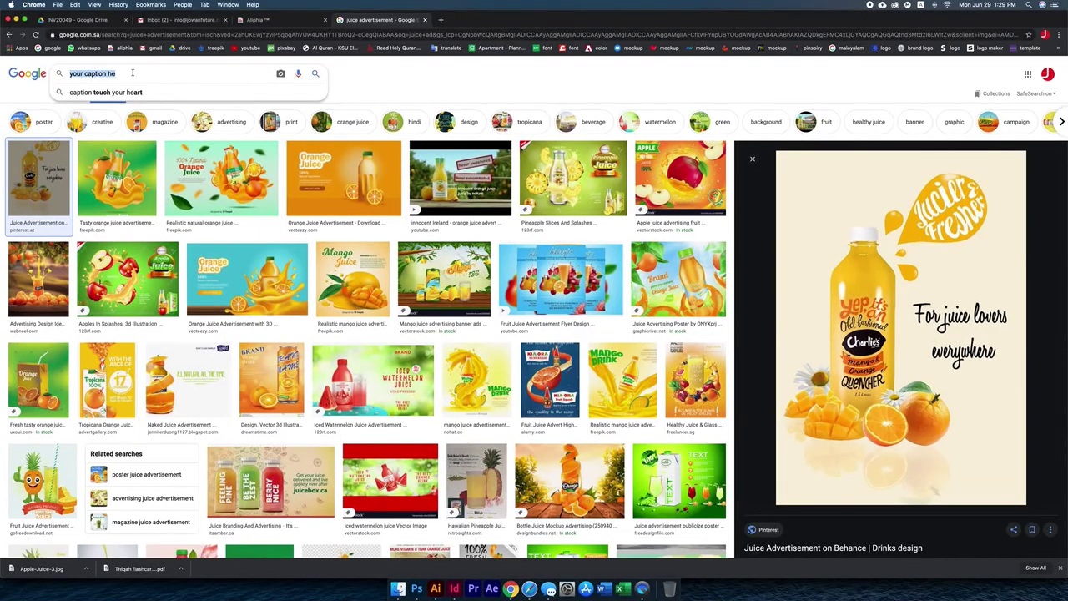
# Search Google Images for 'apple juice splash png' and copy a splash result
pyautogui.write('apple juice splash png')
pyautogui.press('Return')
pyautogui.click(125, 179)
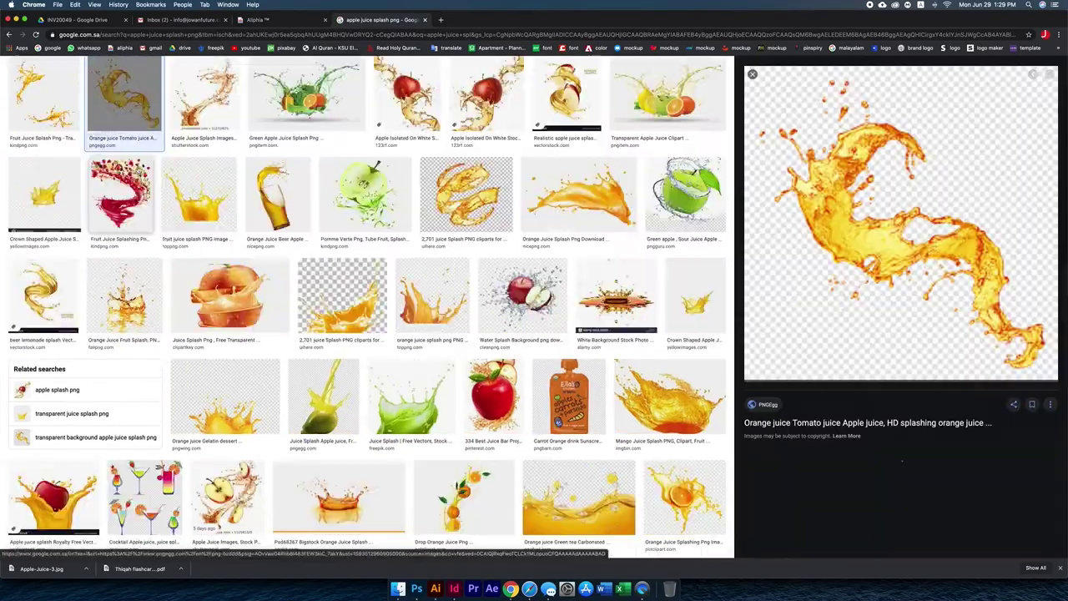
pyautogui.rightClick(918, 229)
pyautogui.click(951, 310)
# Copy an orange juice splash image instead and paste it into the Photoshop file
pyautogui.press('super+Tab')
pyautogui.press('super+Tab')
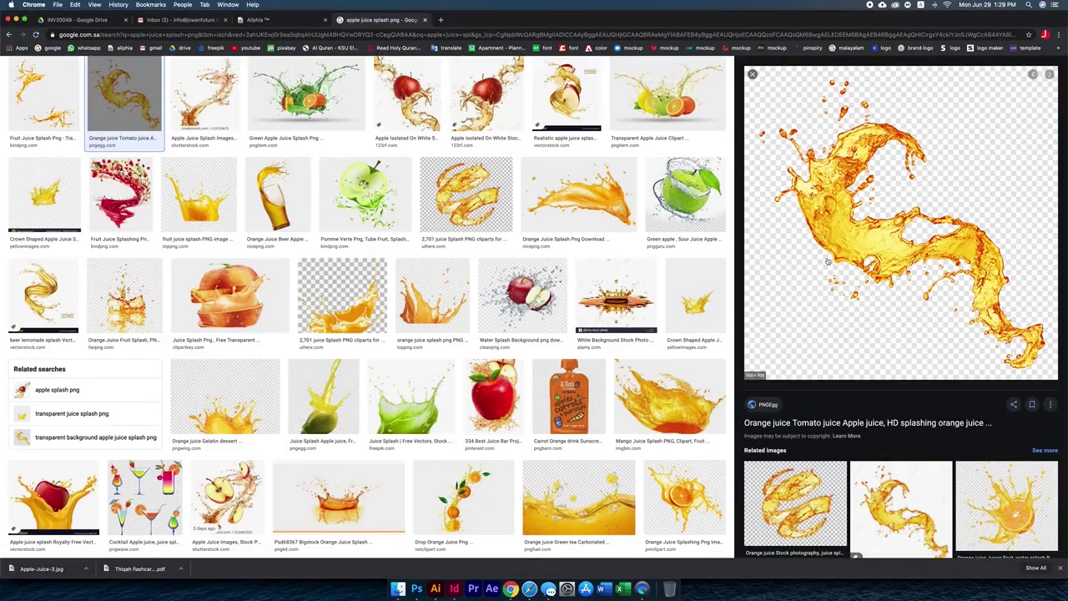
pyautogui.press('Left')
pyautogui.click(578, 193)
pyautogui.rightClick(876, 172)
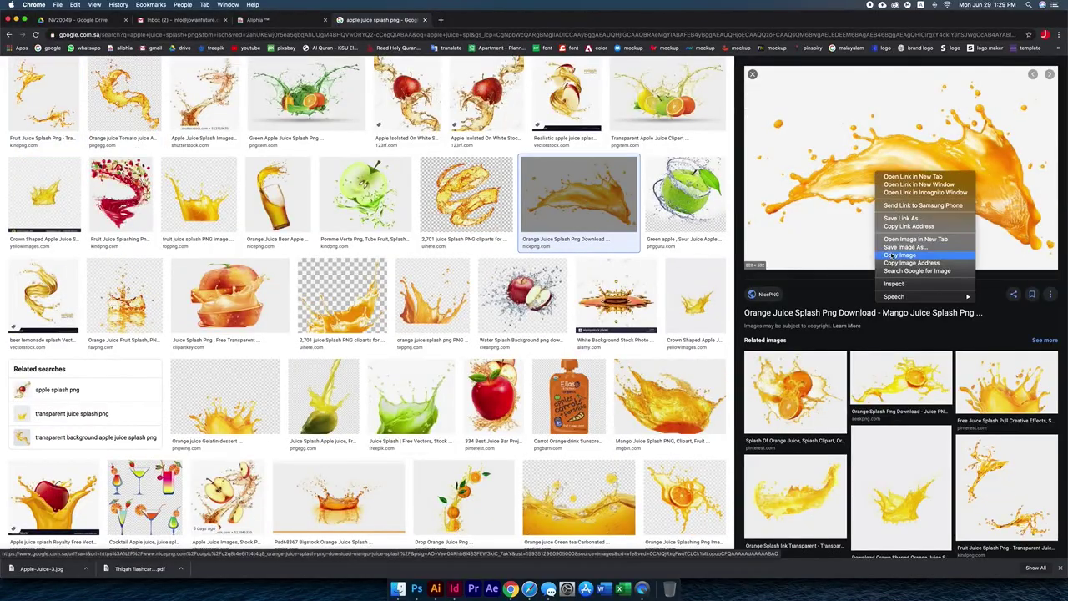
pyautogui.click(900, 254)
pyautogui.press('super+Tab')
pyautogui.press('super+Tab')
pyautogui.rightClick(879, 184)
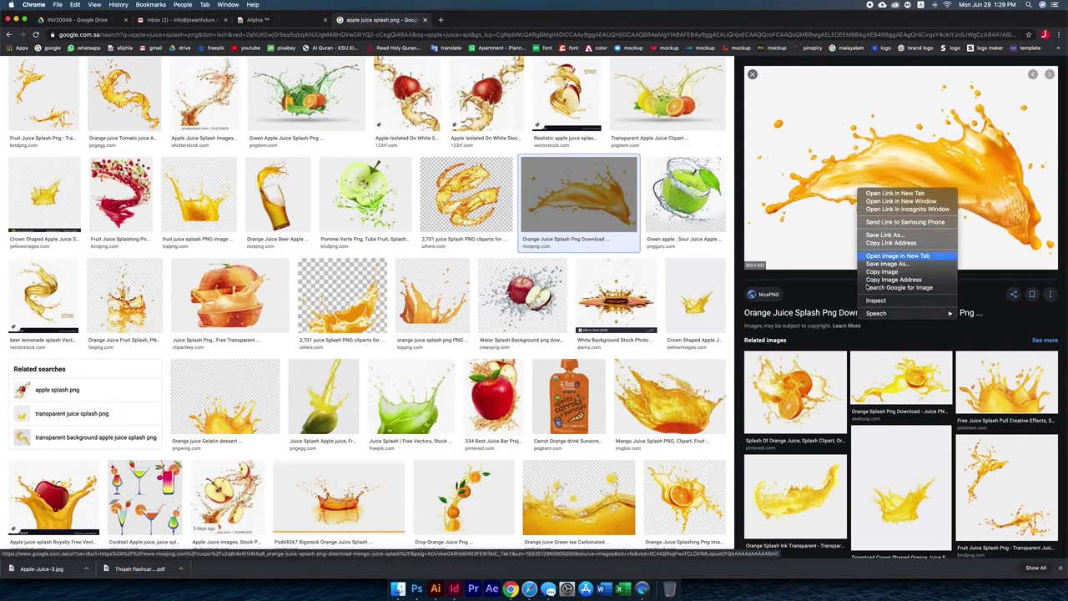
pyautogui.click(905, 269)
pyautogui.press('super+Tab')
pyautogui.press('super+v')
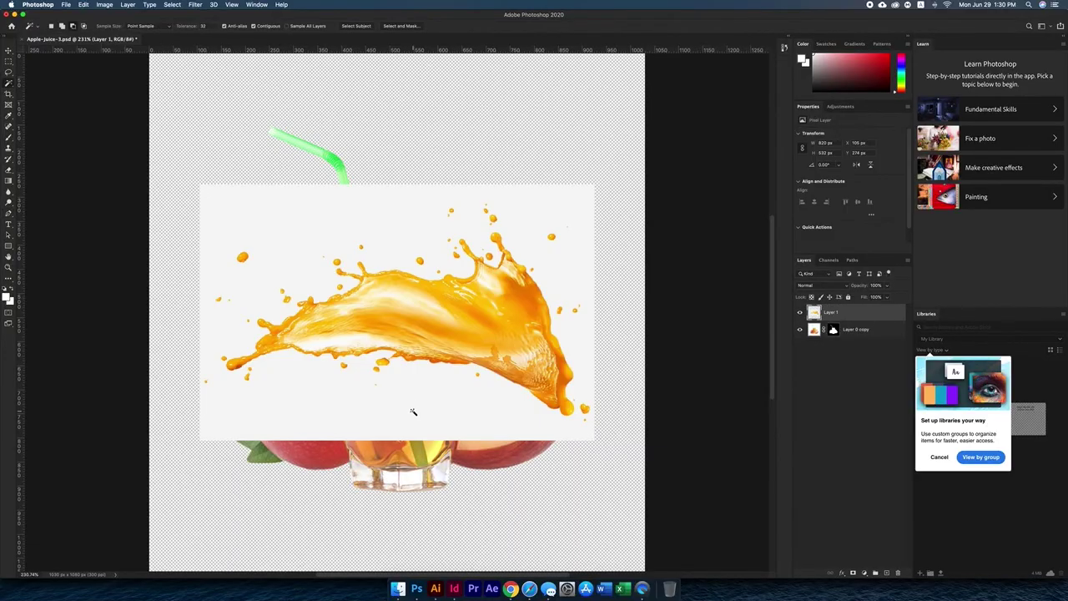
# Delete the splash's white background and save it as Apple-Juice-3.png in Downloads
pyautogui.click(413, 411)
pyautogui.press('Delete')
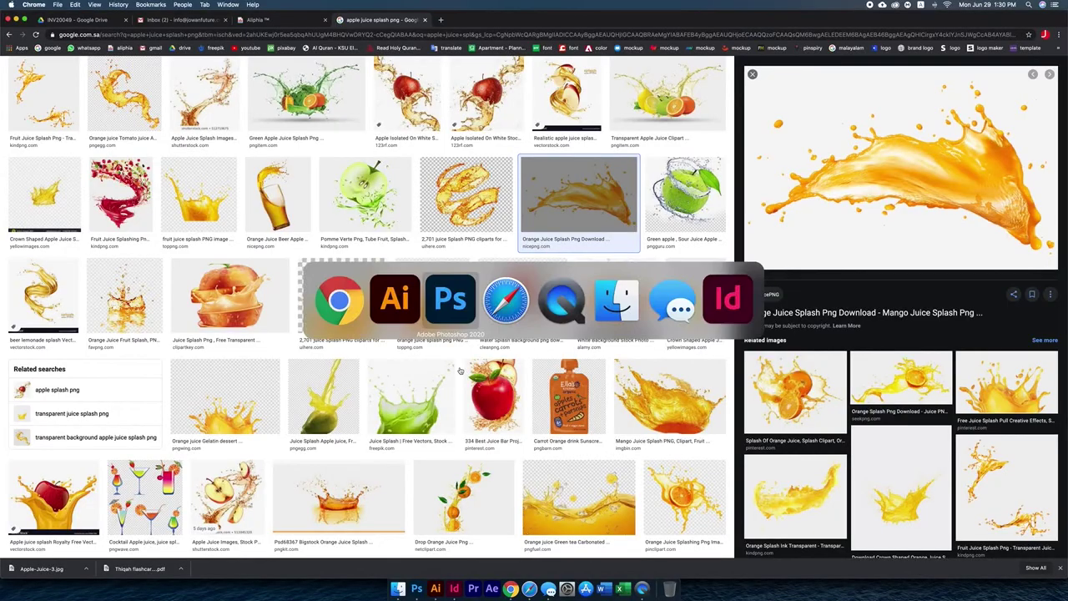
pyautogui.press('super+Tab')
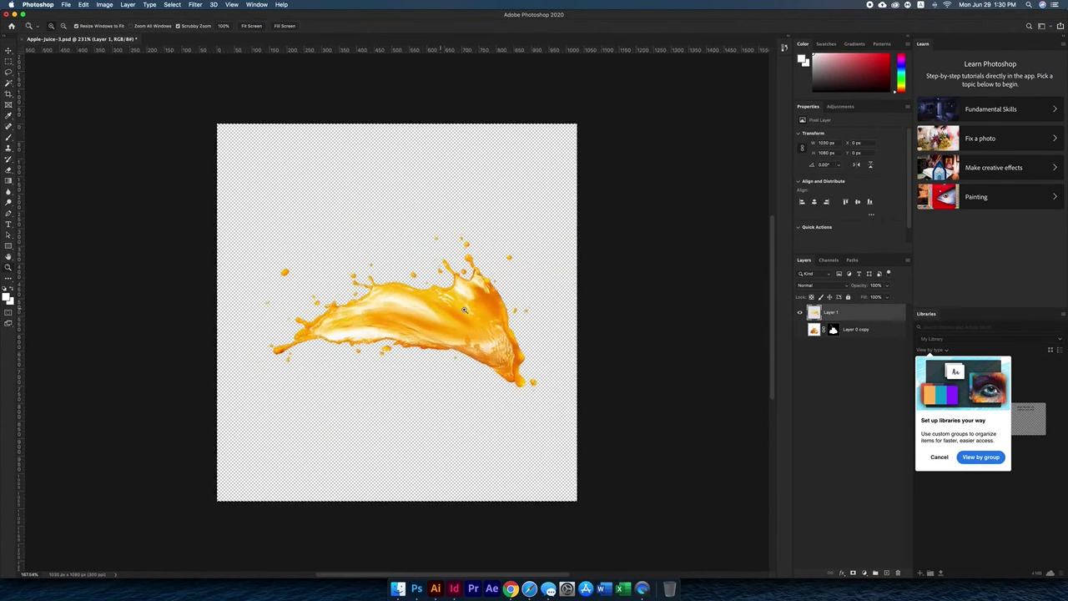
pyautogui.press('super+shift+s')
pyautogui.click(591, 329)
pyautogui.click(584, 438)
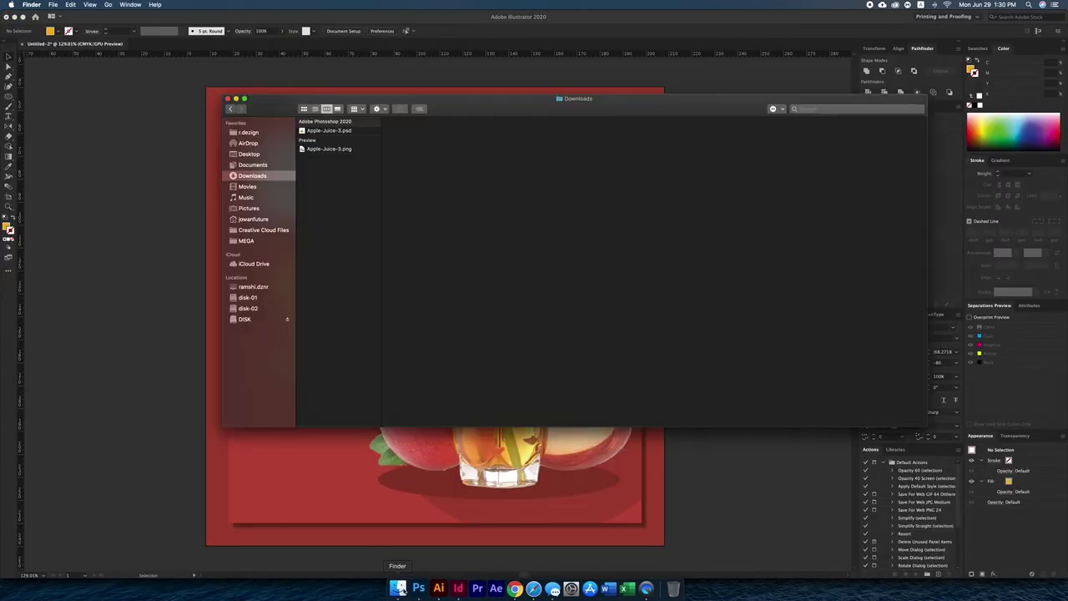
pyautogui.click(318, 149)
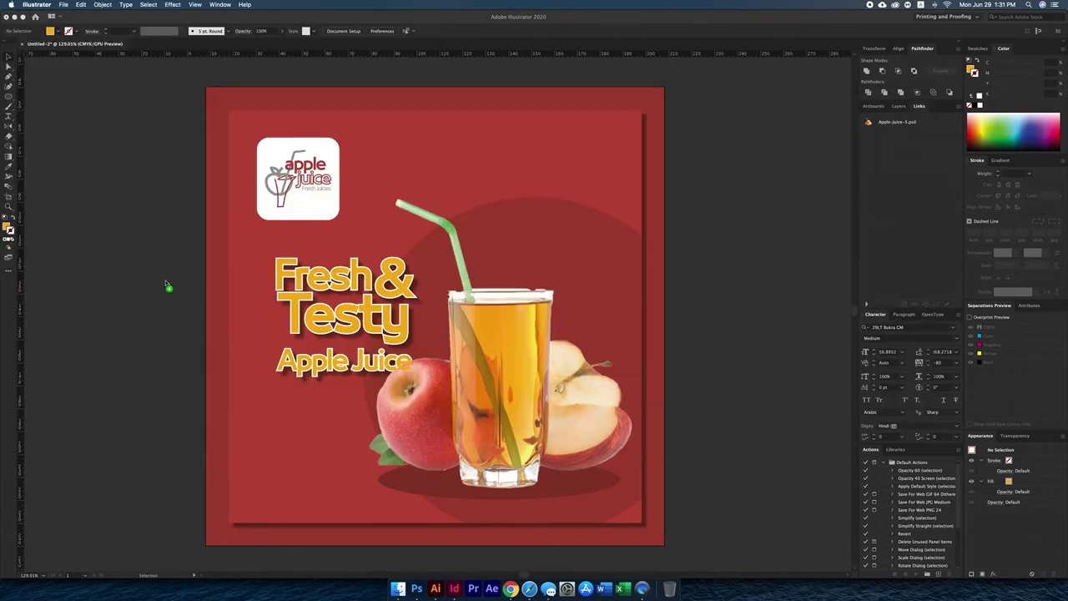
# Place the splash PNG on the glass, rotate it upright, and send it behind the glass
pyautogui.moveTo(320, 159); pyautogui.dragTo(183, 274)
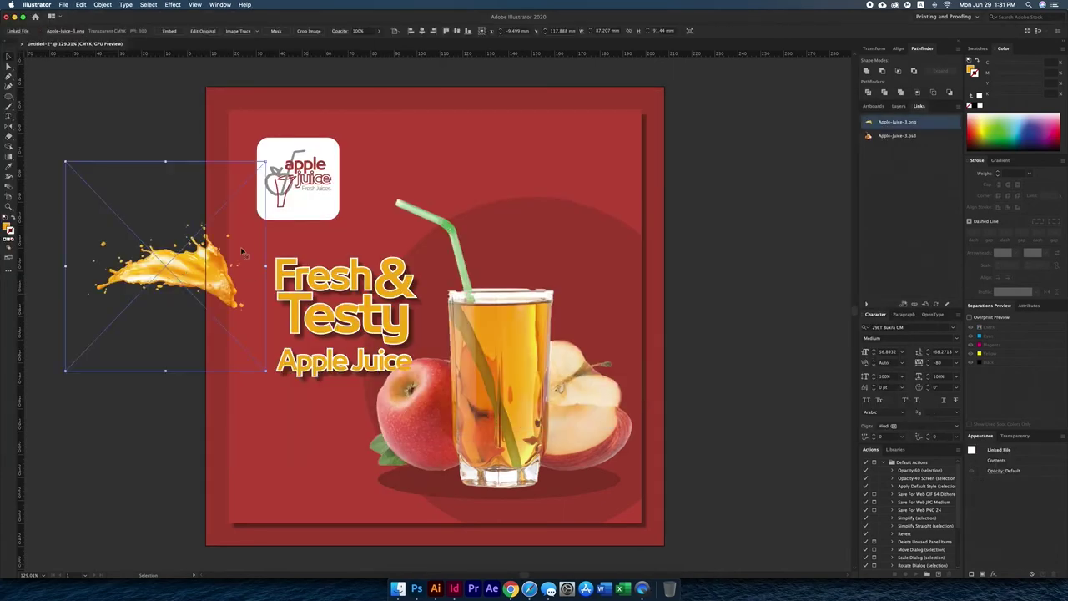
pyautogui.moveTo(240, 247); pyautogui.dragTo(629, 238)
pyautogui.press('e')
pyautogui.moveTo(618, 342)
pyautogui.mouseDown()
pyautogui.moveTo(574, 287)
pyautogui.moveTo(705, 255)
pyautogui.moveTo(786, 191)
pyautogui.mouseUp()
pyautogui.hotkey('ctrl', '[')
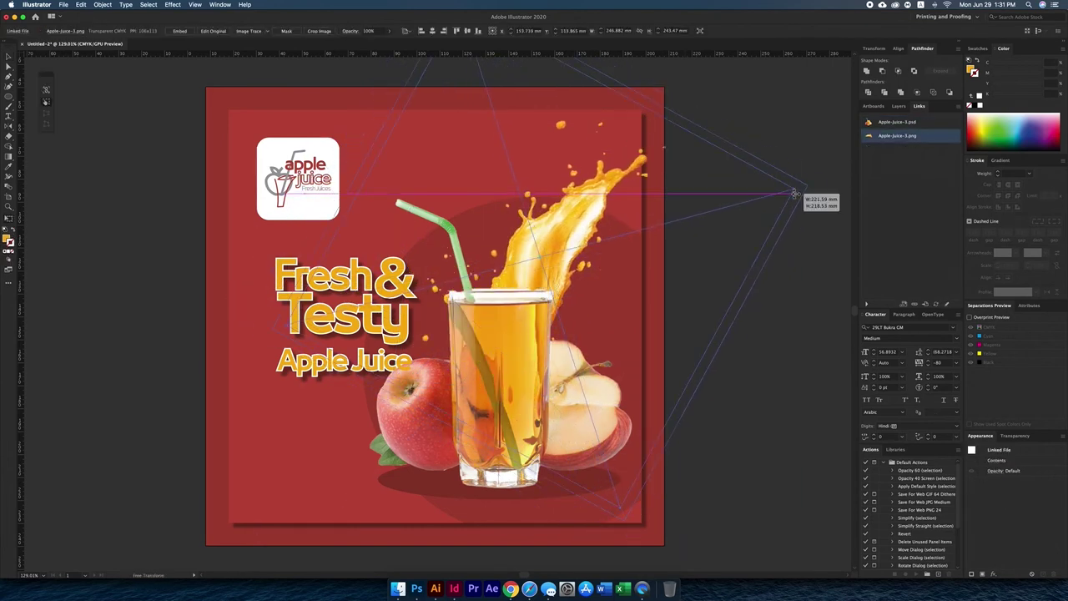
# Fit the whole poster in view and open the social media icons folder in Finder
pyautogui.hotkey('ctrl', 'a')
pyautogui.hotkey('ctrl', '0')
pyautogui.hotkey('ctrl', 'shift', 'a')
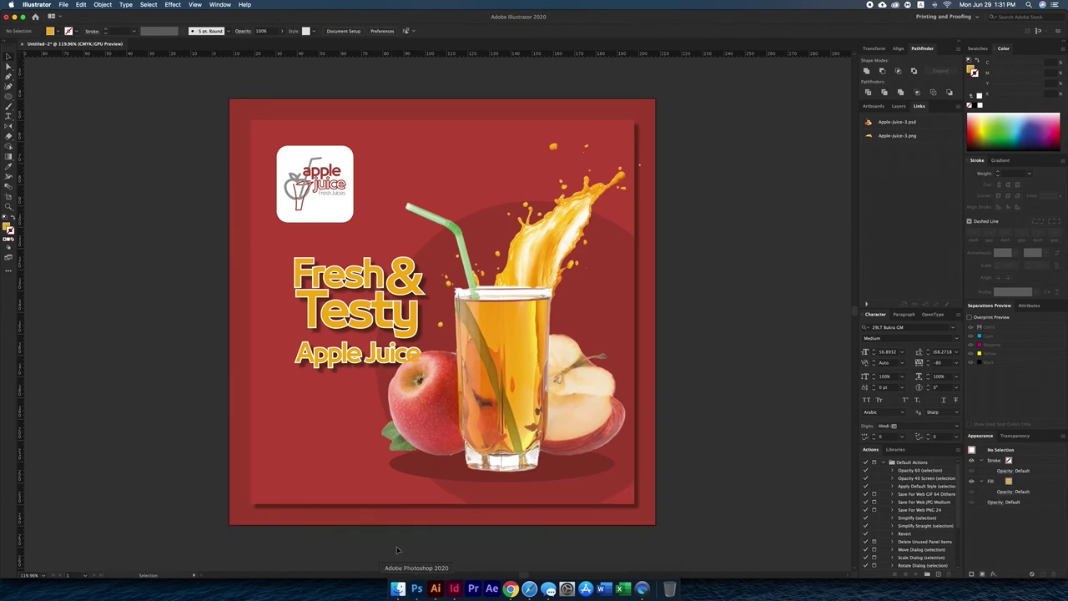
pyautogui.click(398, 588)
pyautogui.click(247, 241)
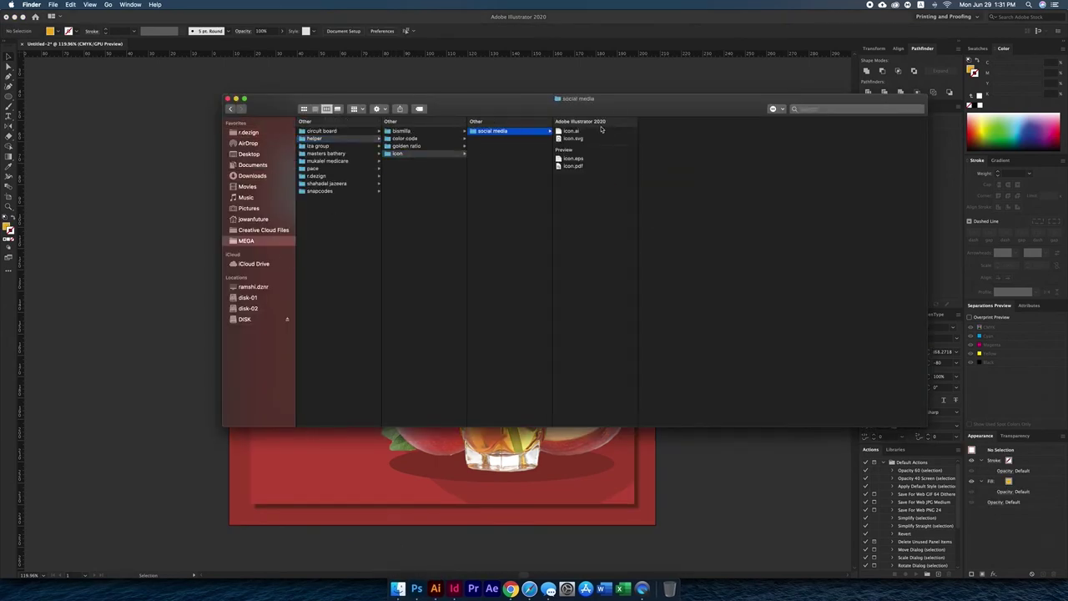
# Bring in the social icons from icon.ai and fill a circle with the poster's red
pyautogui.doubleClick(601, 130)
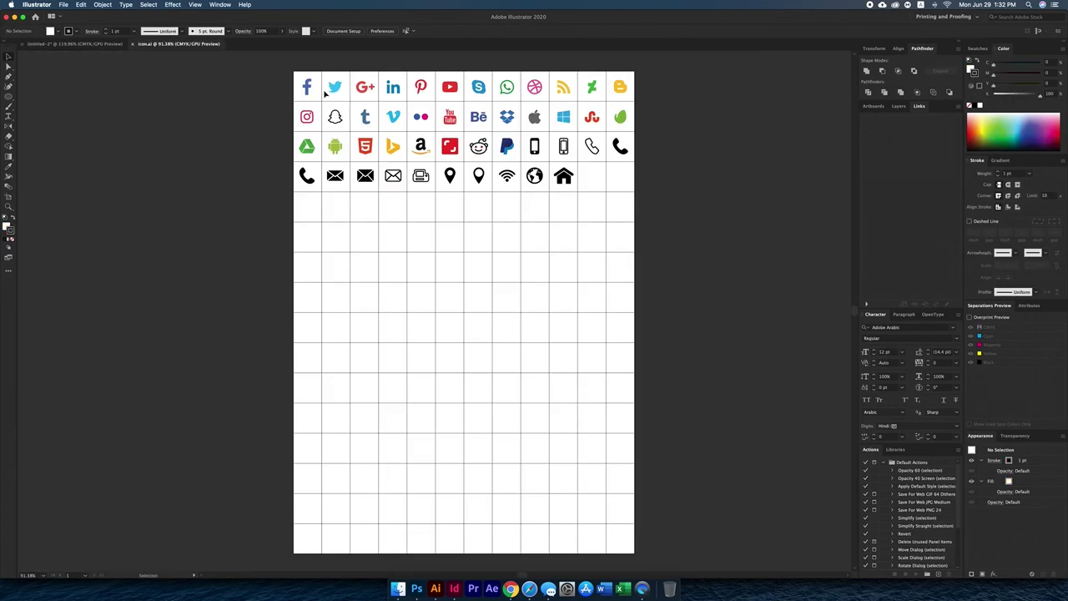
pyautogui.moveTo(325, 93); pyautogui.dragTo(356, 124)
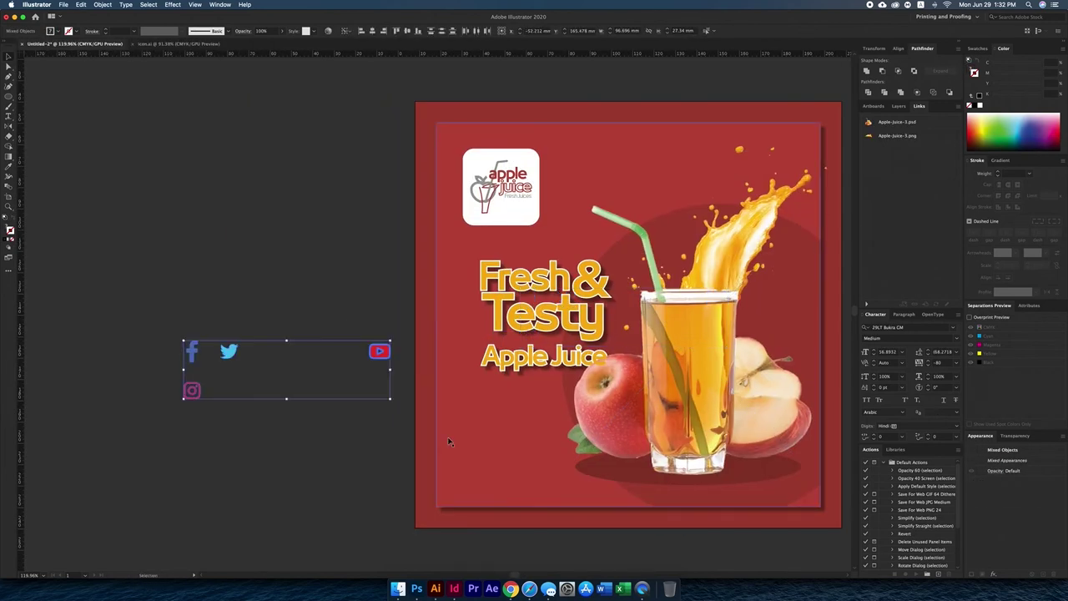
pyautogui.press('i')
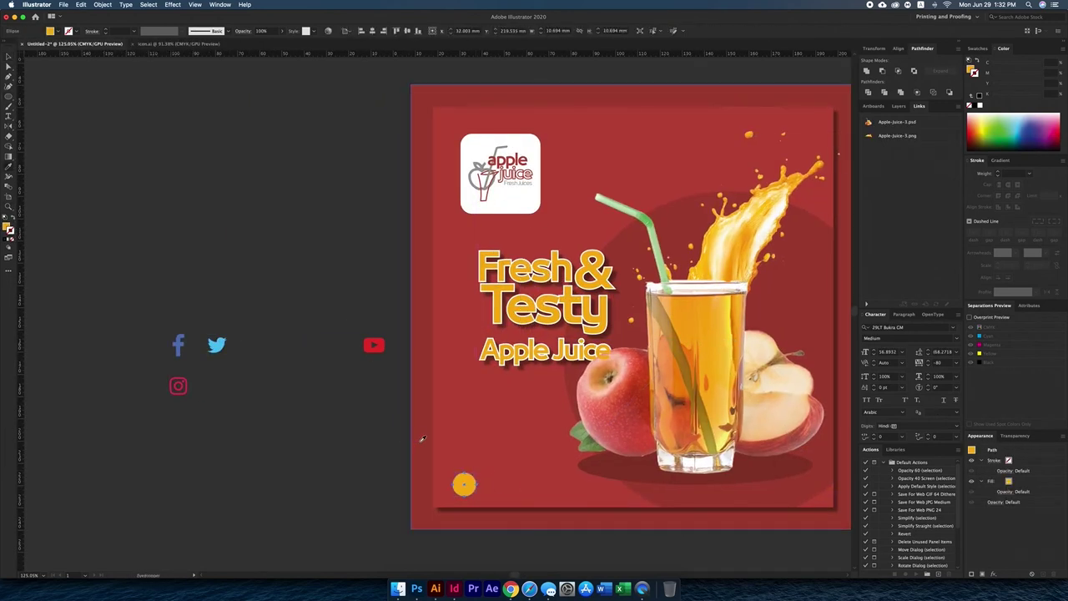
pyautogui.click(498, 486)
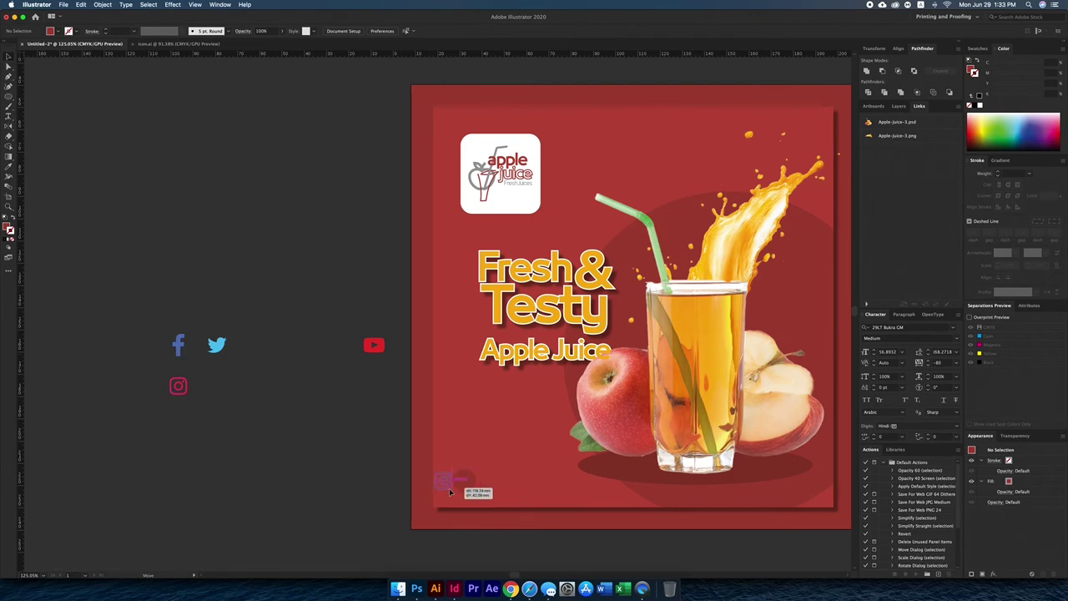
# Fit the Instagram icon inside the bottom-left red circle and duplicate the circle rightward
pyautogui.moveTo(449, 492); pyautogui.dragTo(442, 487)
pyautogui.moveTo(443, 487)
pyautogui.mouseDown()
pyautogui.moveTo(505, 455)
pyautogui.moveTo(448, 344)
pyautogui.mouseUp()
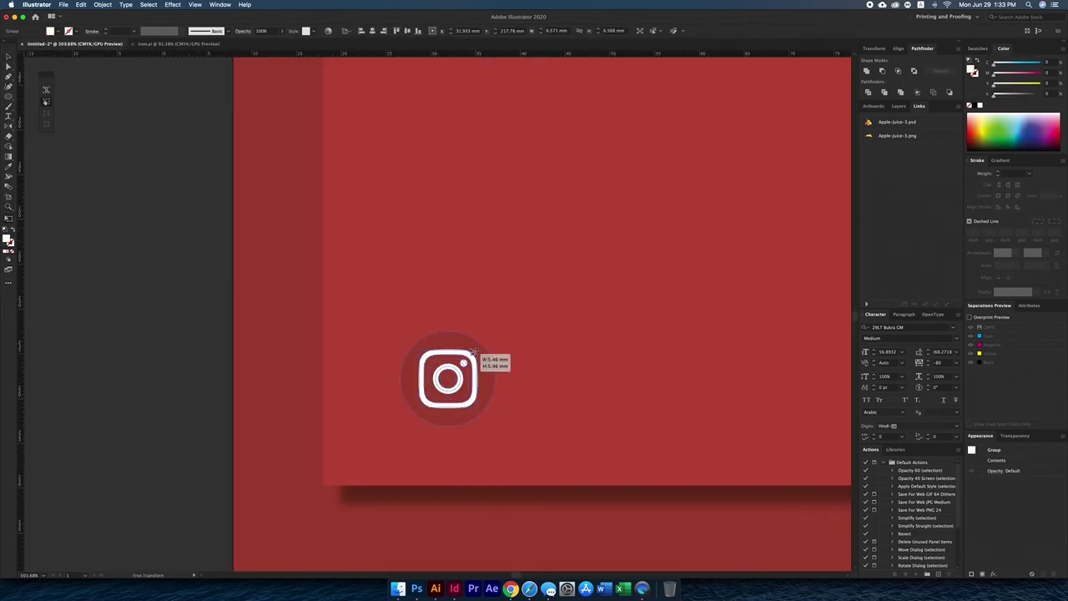
pyautogui.moveTo(448, 343); pyautogui.dragTo(489, 358)
pyautogui.press('v')
pyautogui.click(403, 368)
pyautogui.hotkey('ctrl', 'd')
pyautogui.hotkey('ctrl', 'd')
pyautogui.hotkey('ctrl', 'shift', 'a')
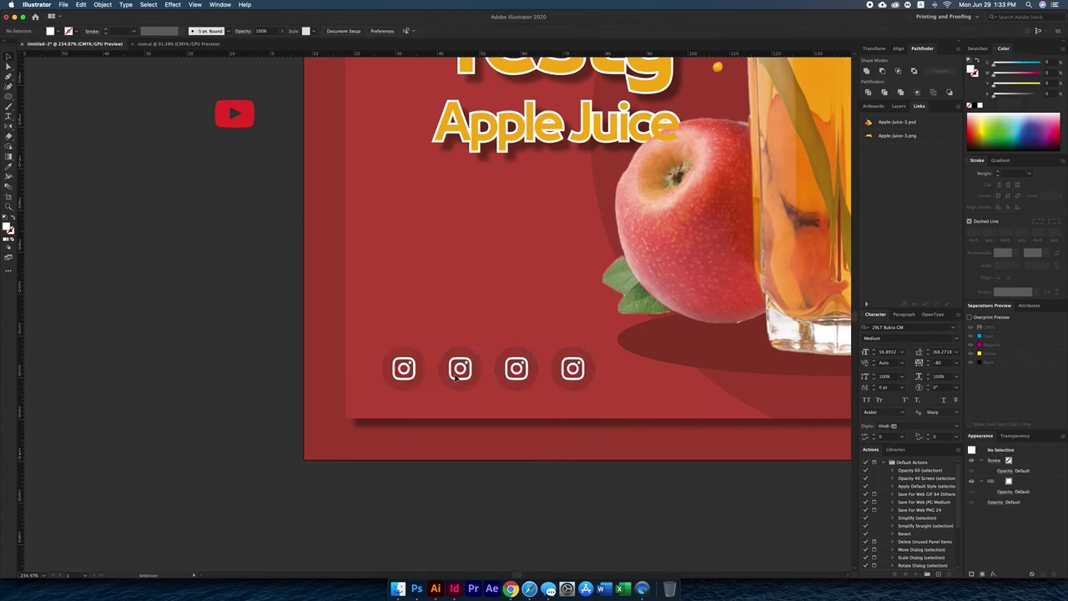
# Place the YouTube icon in the fourth circle and the Twitter icon in the third
pyautogui.moveTo(590, 386); pyautogui.dragTo(590, 385)
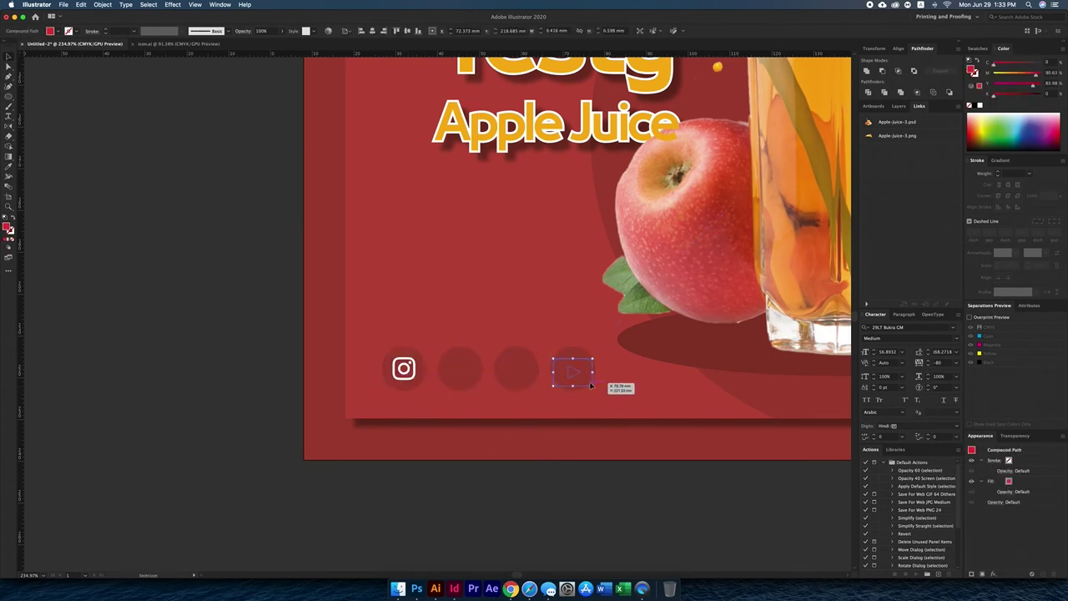
pyautogui.keyDown('alt'); pyautogui.scroll(3, 591, 360); pyautogui.keyUp('alt')
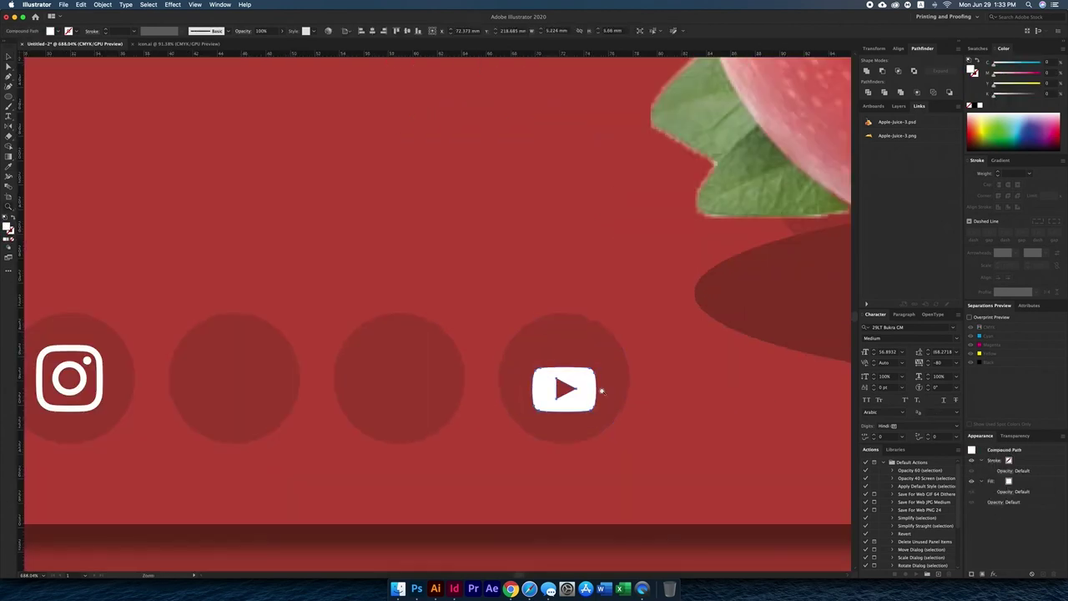
pyautogui.keyDown('shift'); pyautogui.click(601, 386); pyautogui.keyUp('shift')
pyautogui.keyDown('alt'); pyautogui.scroll(-5, 500, 375); pyautogui.keyUp('alt')
pyautogui.moveTo(600, 412); pyautogui.dragTo(630, 412)
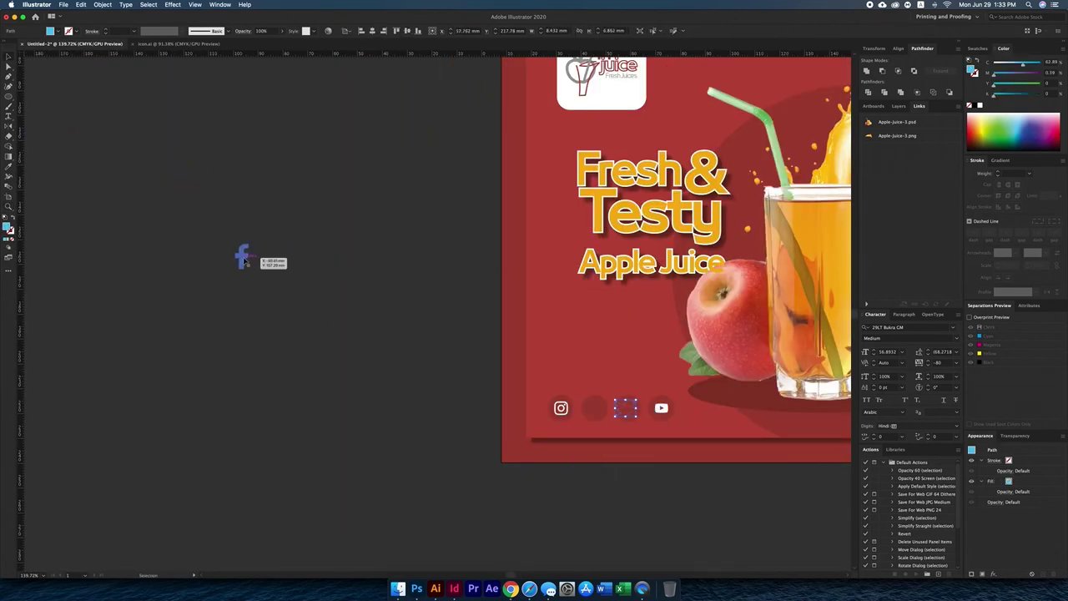
pyautogui.moveTo(242, 256); pyautogui.dragTo(593, 407)
pyautogui.scroll(-2, 594, 407)
pyautogui.scroll(5, 454, 451)
# Make the icons white, enlarge the Facebook icon, and select all four icon circles
pyautogui.press('e')
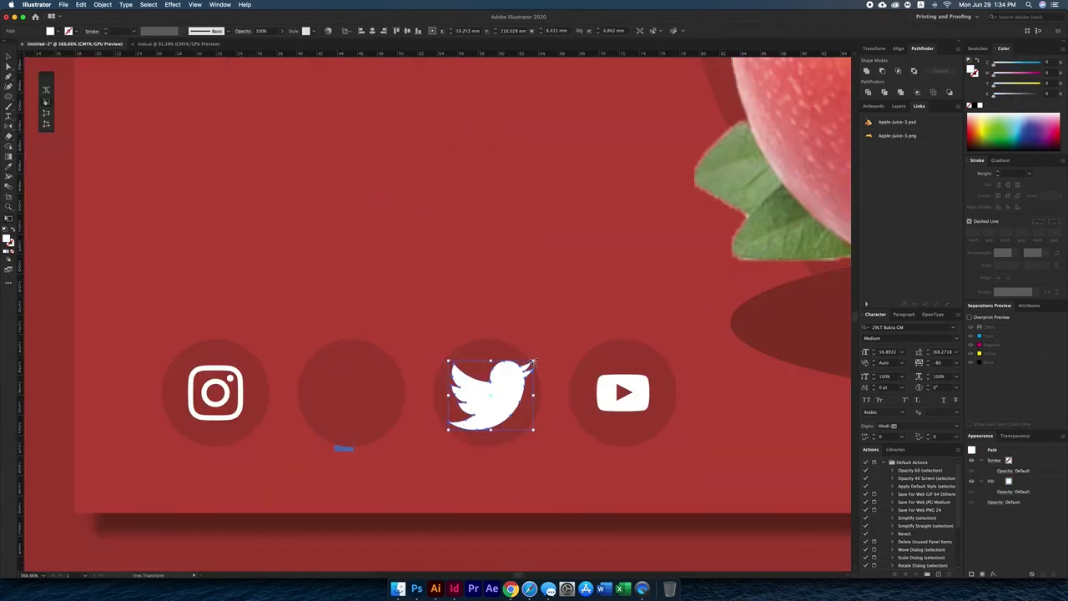
pyautogui.click(342, 448)
pyautogui.moveTo(351, 446)
pyautogui.mouseDown()
pyautogui.moveTo(359, 373)
pyautogui.moveTo(353, 401)
pyautogui.mouseUp()
pyautogui.hotkey('ctrl', '0')
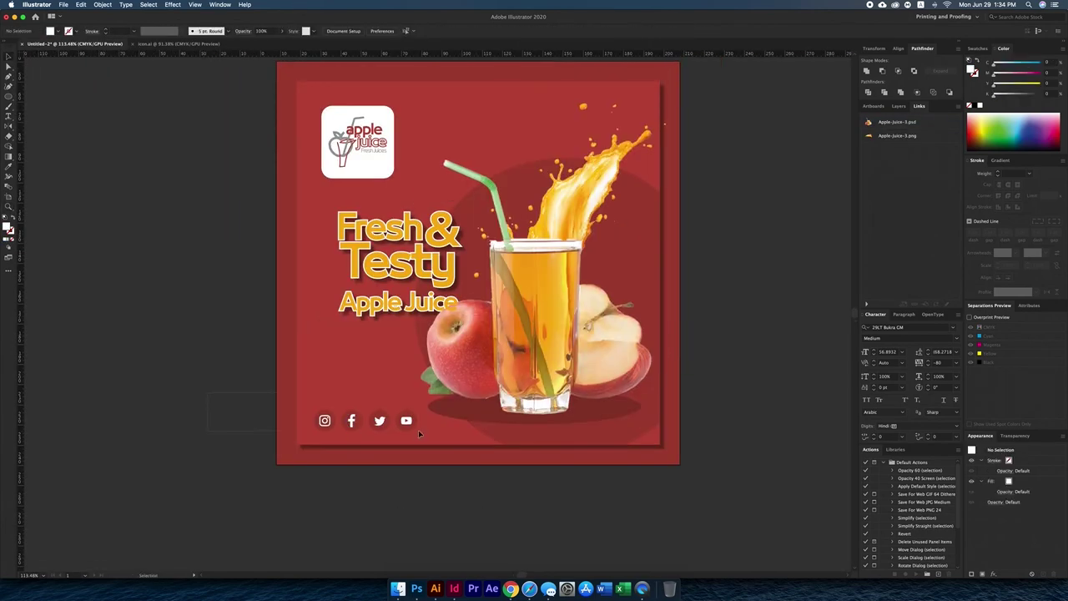
pyautogui.scroll(3, 418, 429)
pyautogui.moveTo(213, 472); pyautogui.dragTo(435, 412)
# Duplicate the Apple Juice text as 'Apple_Juice' in the AbdoMaster-Book font
pyautogui.hotkey('ctrl', 'v')
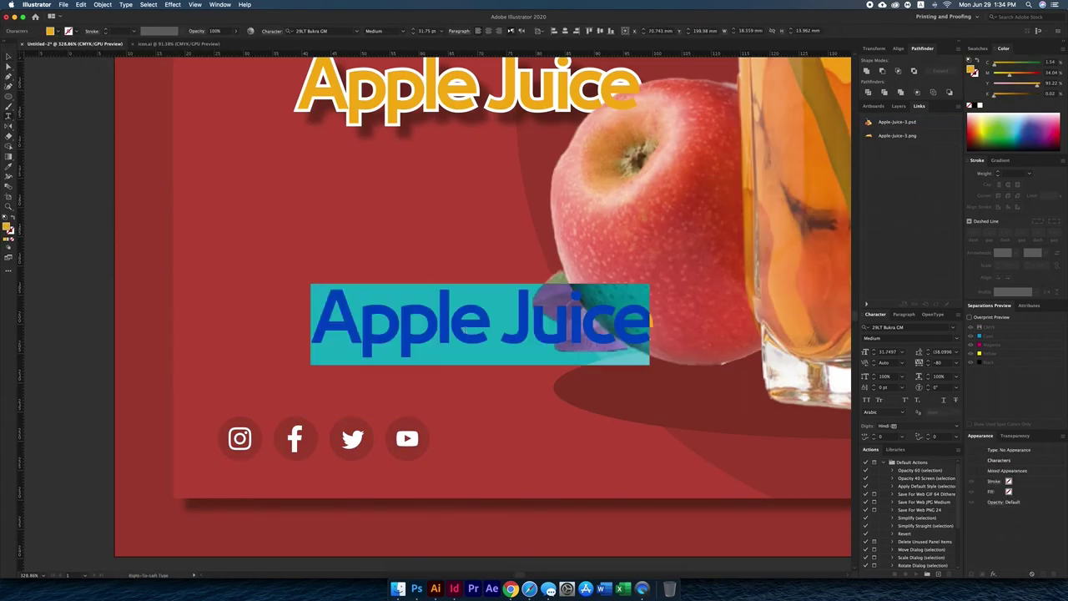
pyautogui.write('_')
pyautogui.hotkey('ctrl', 'a')
pyautogui.press('Escape')
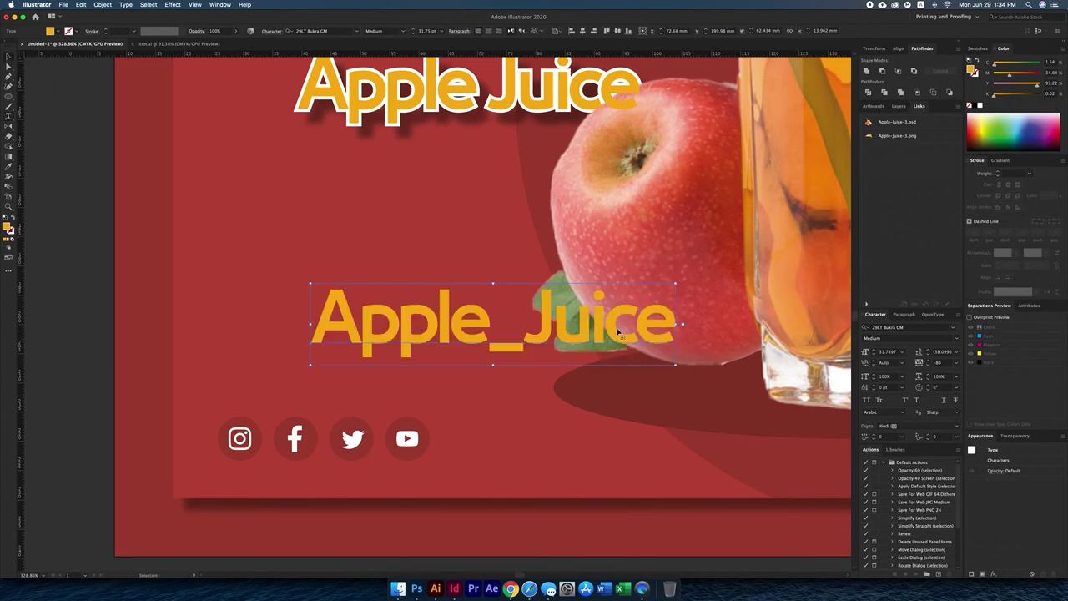
pyautogui.click(354, 31)
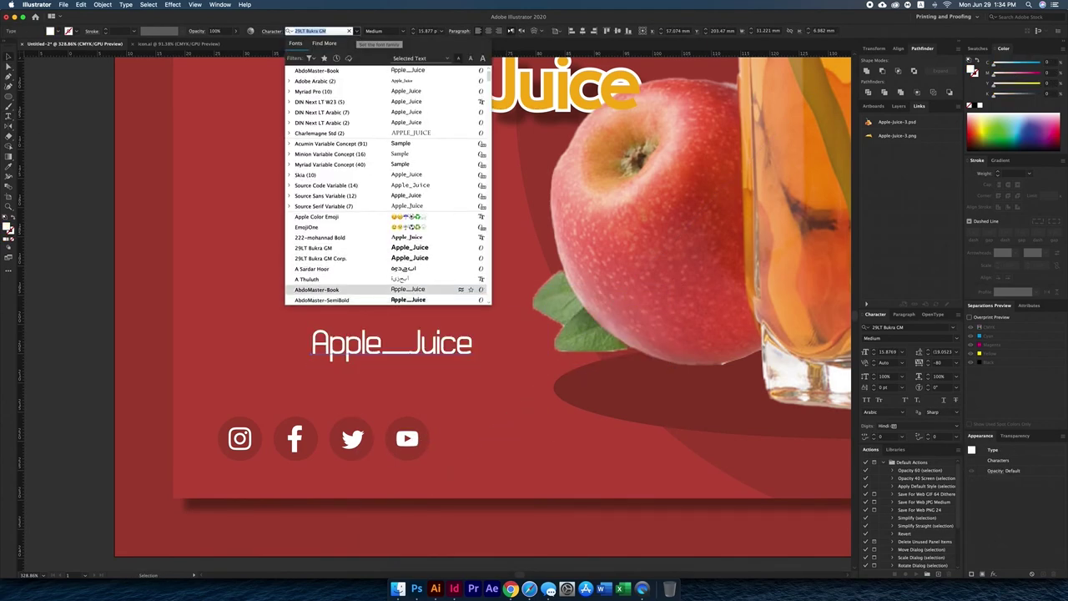
pyautogui.click(351, 275)
# Position the white Apple_Juice handle beside the social icon row at the poster's bottom
pyautogui.moveTo(480, 341); pyautogui.dragTo(619, 437)
pyautogui.hotkey('ctrl', 'shift', 'a')
pyautogui.hotkey('ctrl', '0')
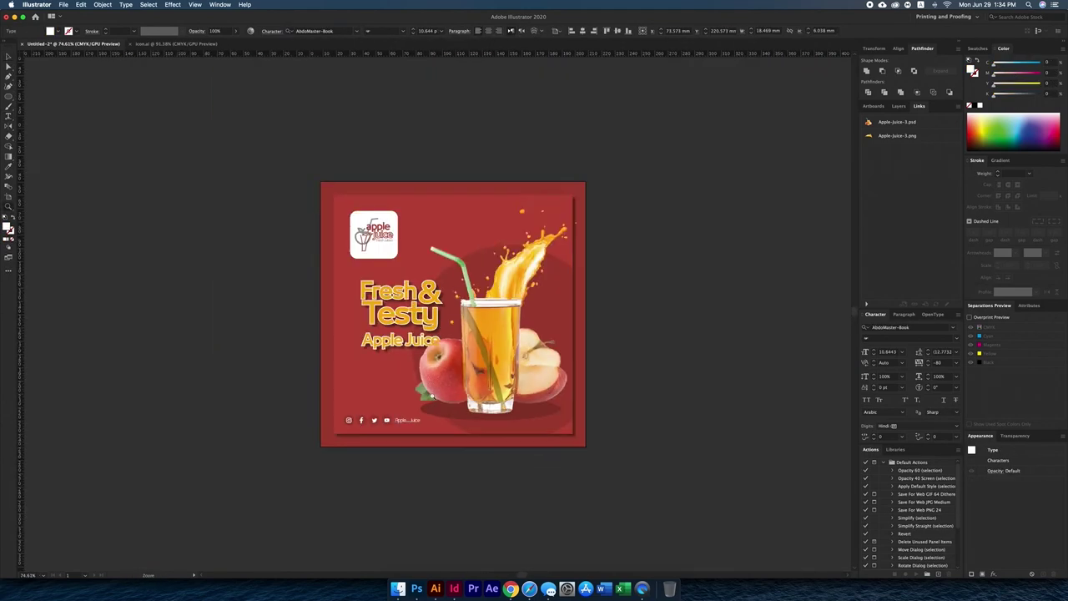
pyautogui.moveTo(81, 437); pyautogui.dragTo(148, 418)
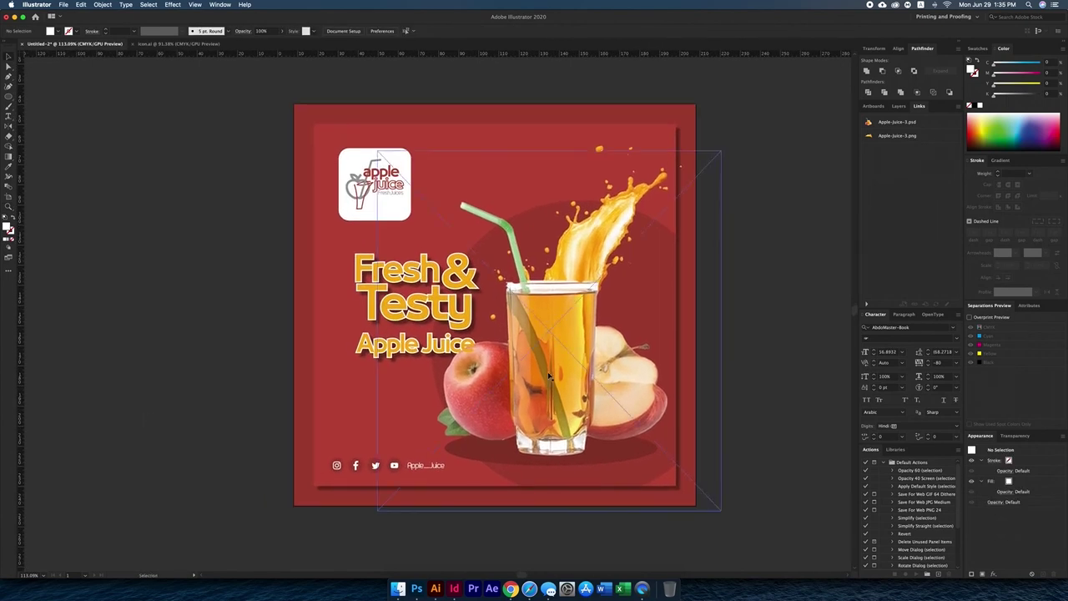
pyautogui.moveTo(780, 352); pyautogui.dragTo(758, 356)
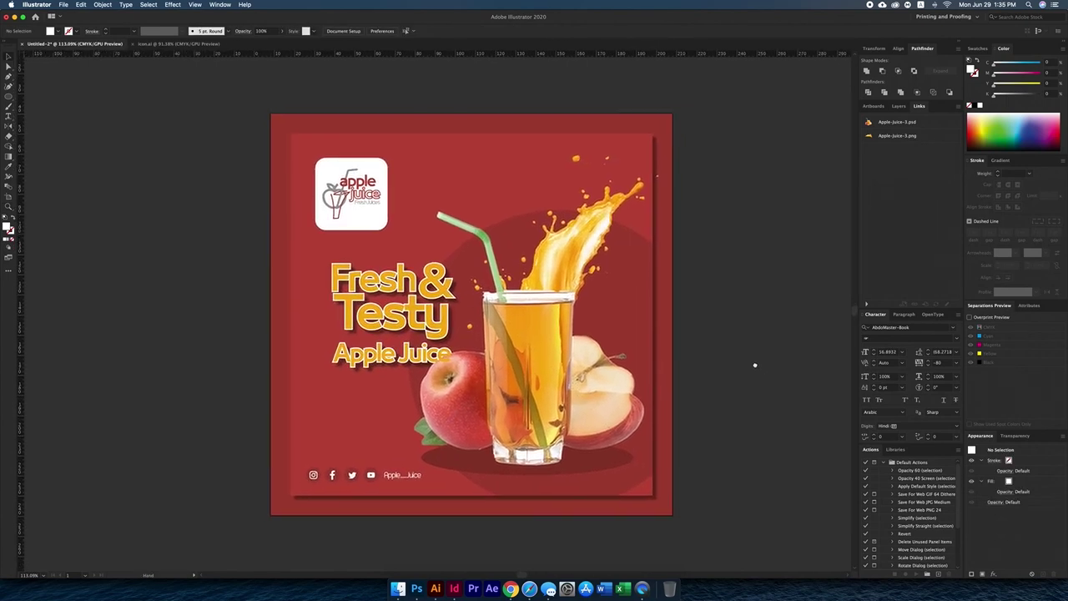
# Save the poster as an Adobe Illustrator (ai) file in Downloads
pyautogui.hotkey('ctrl', 's')
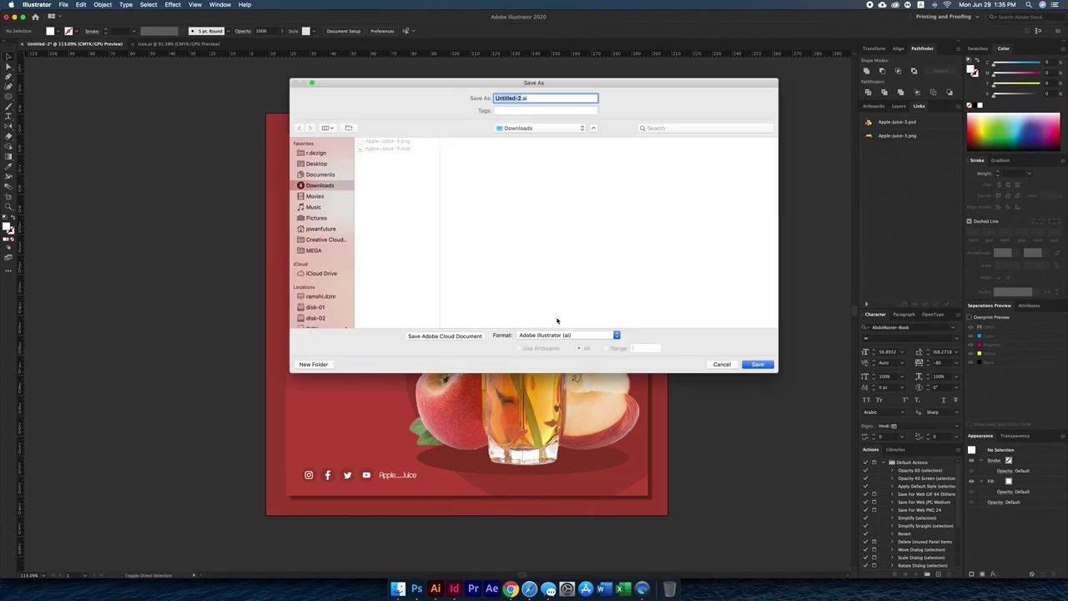
pyautogui.click(567, 334)
pyautogui.click(551, 367)
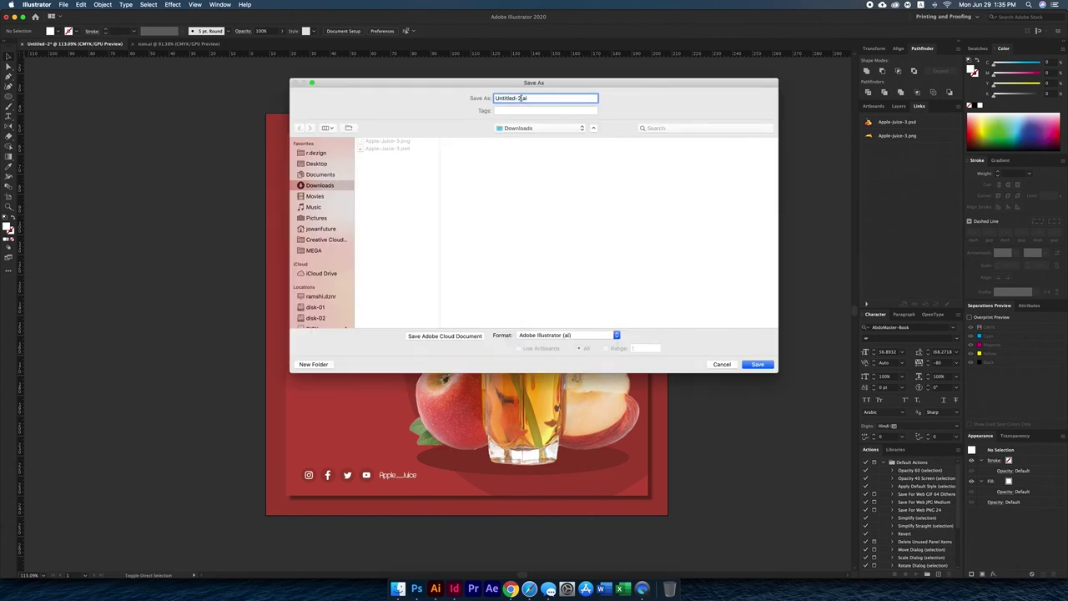